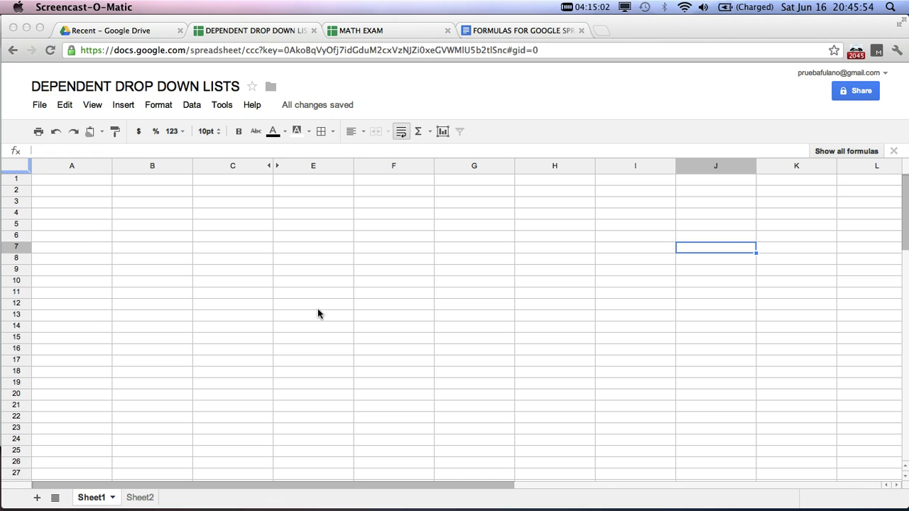
pyautogui.click(626, 219)
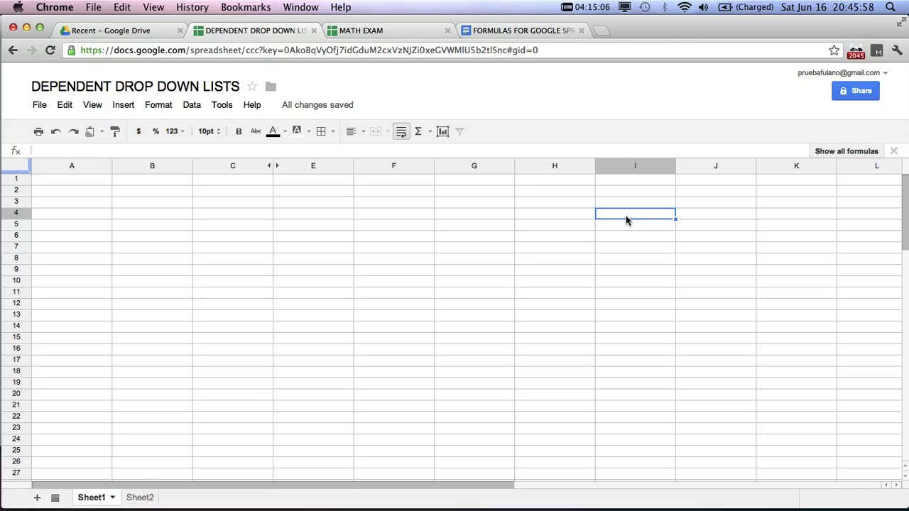
pyautogui.write('=')
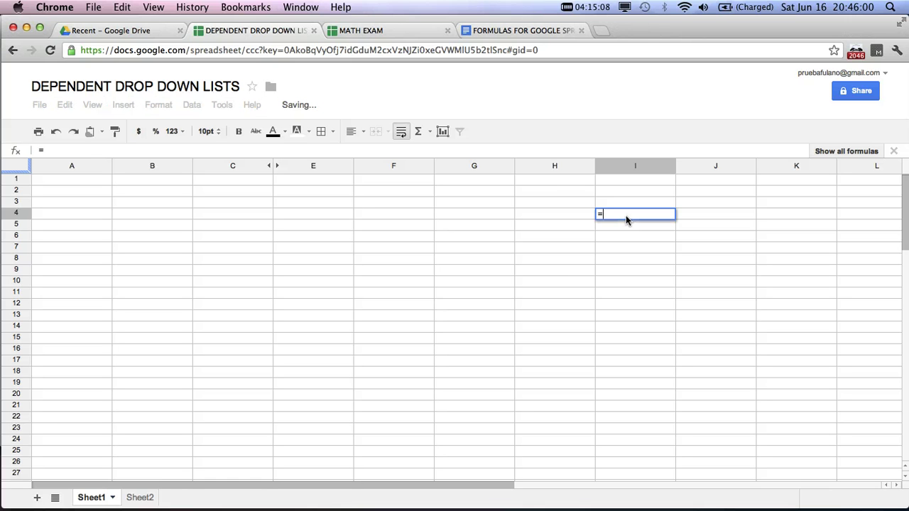
pyautogui.write('indirec')
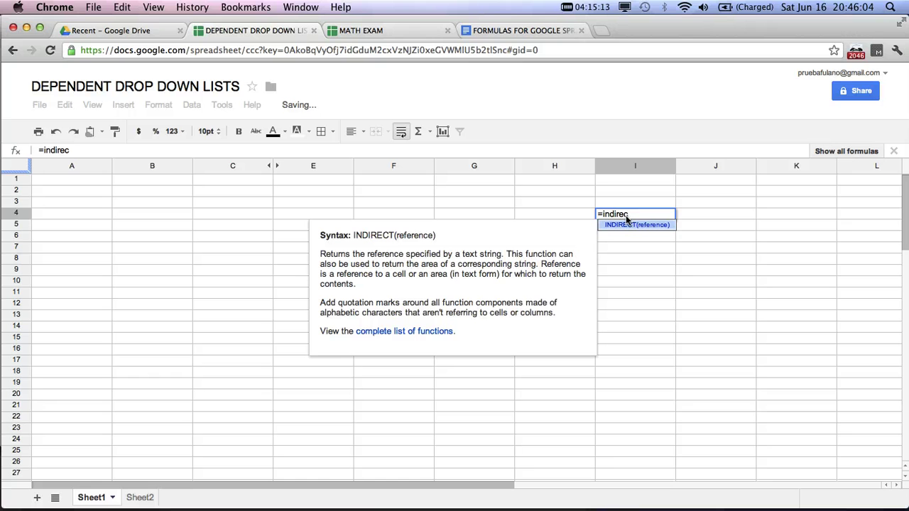
pyautogui.press('BackSpace')
pyautogui.press('BackSpace')
pyautogui.press('BackSpace')
pyautogui.press('BackSpace')
pyautogui.press('BackSpace')
pyautogui.press('BackSpace')
pyautogui.press('BackSpace')
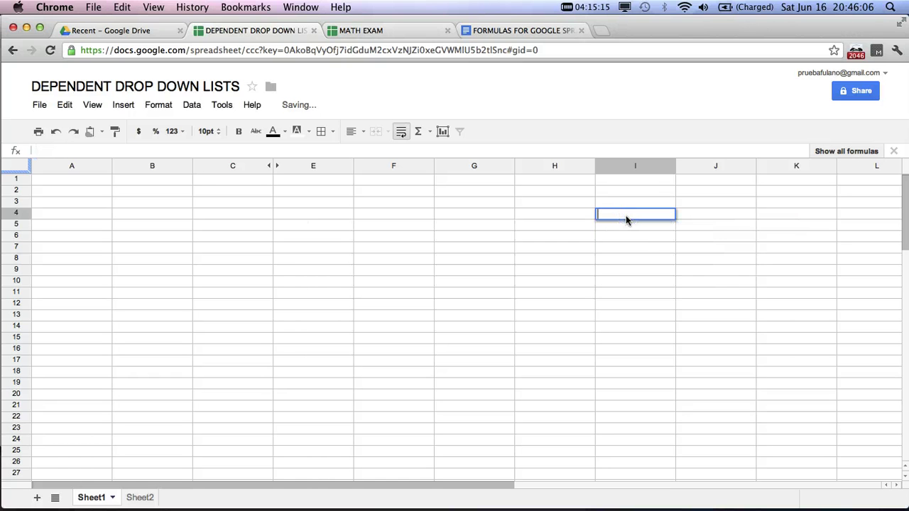
pyautogui.click(734, 293)
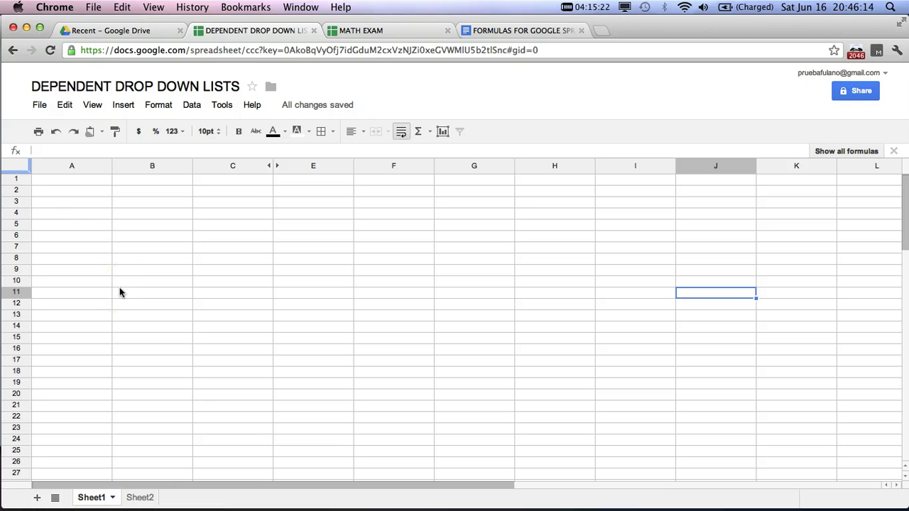
# Choose AAAA in cell A1, AAA in B1 and A1 in C1 from their drop-down lists on Sheet1
pyautogui.moveTo(65, 186)
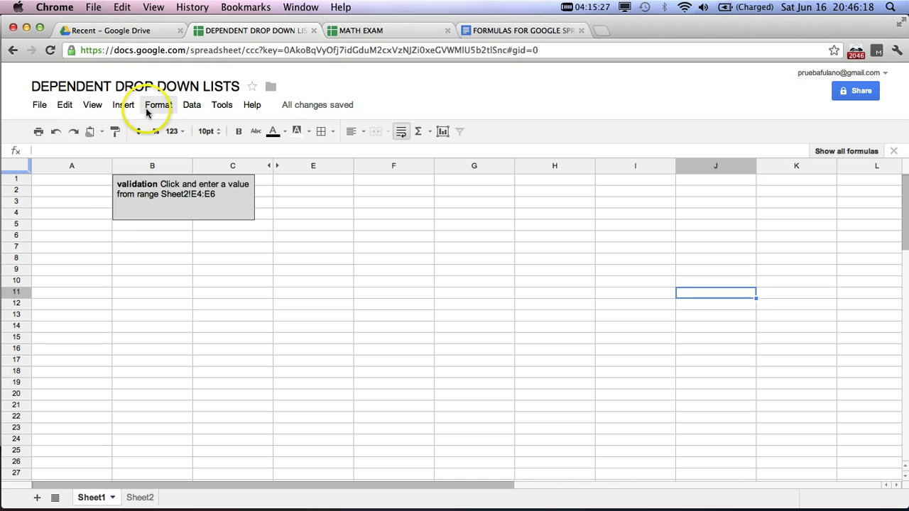
pyautogui.click(90, 496)
pyautogui.click(65, 182)
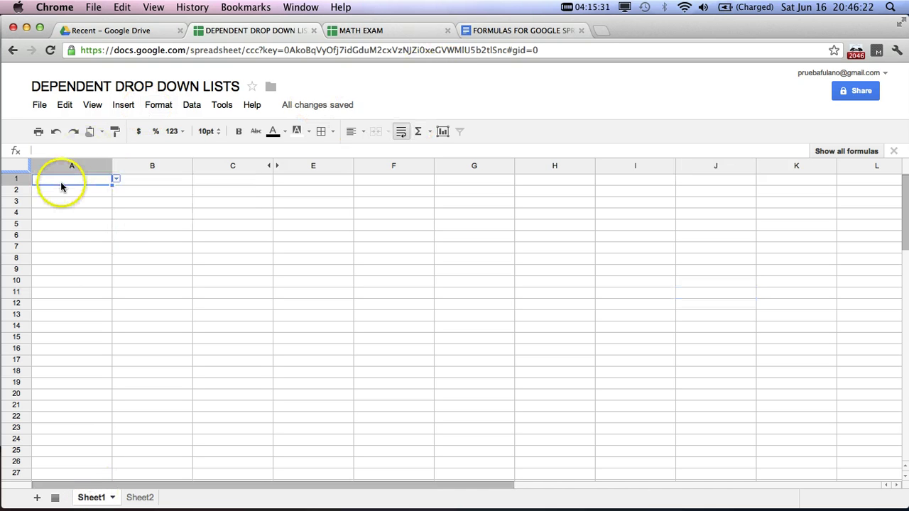
pyautogui.click(118, 182)
pyautogui.click(90, 194)
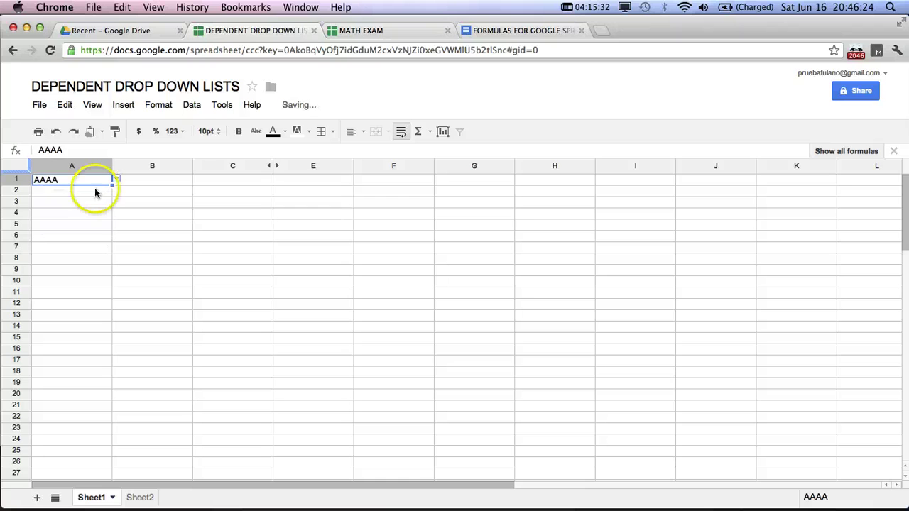
pyautogui.click(157, 182)
pyautogui.click(197, 179)
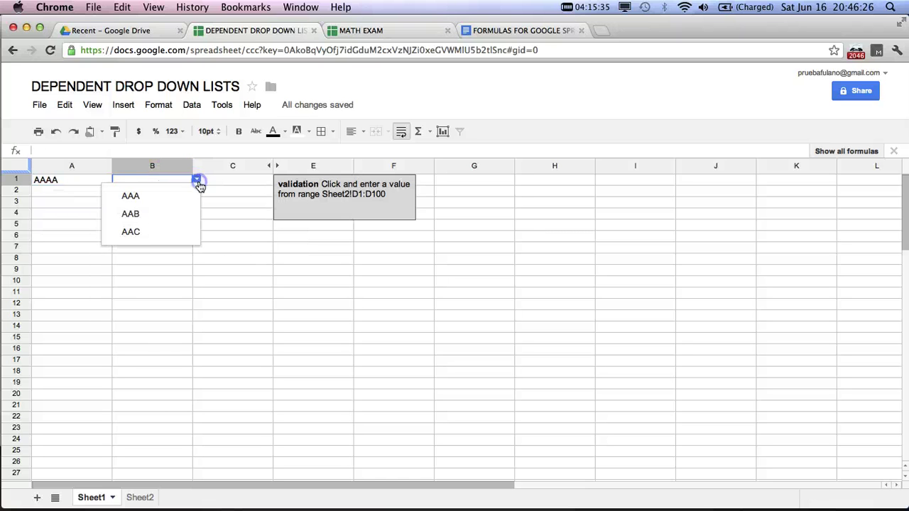
pyautogui.click(170, 197)
pyautogui.click(237, 182)
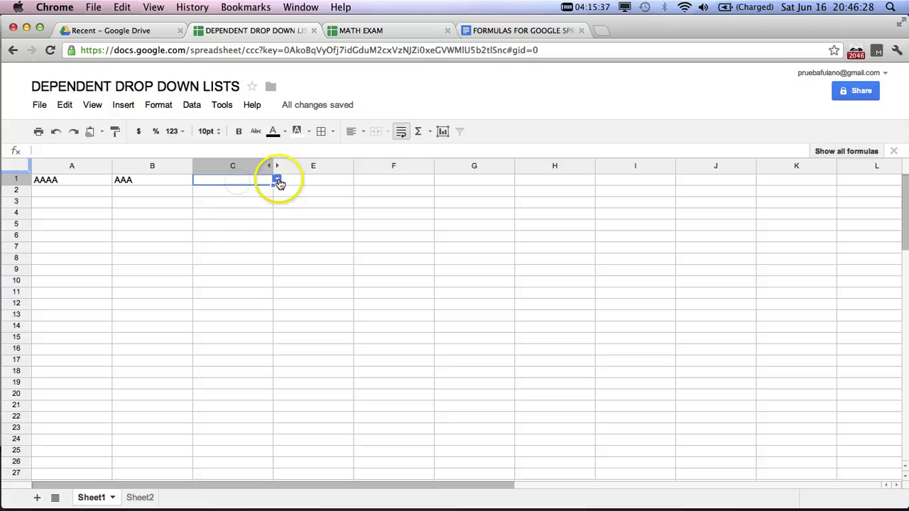
pyautogui.click(276, 178)
pyautogui.click(249, 201)
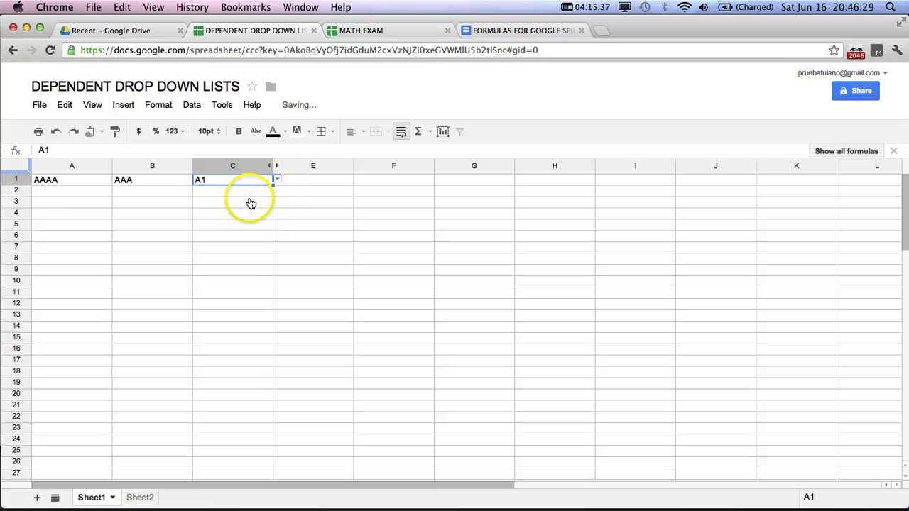
# Change the row 1 drop-down selections to BBBB in column A, BBC in column B and B5 in column C
pyautogui.click(60, 186)
pyautogui.click(115, 183)
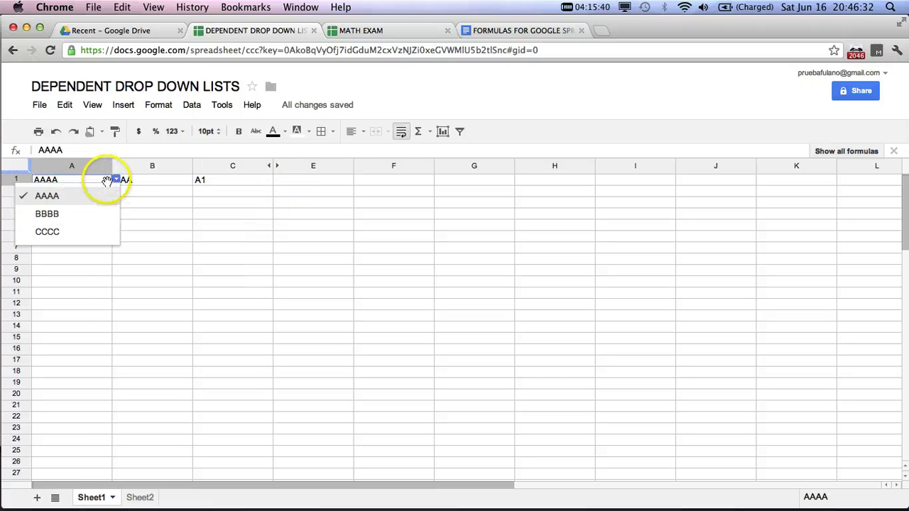
pyautogui.click(73, 212)
pyautogui.click(152, 185)
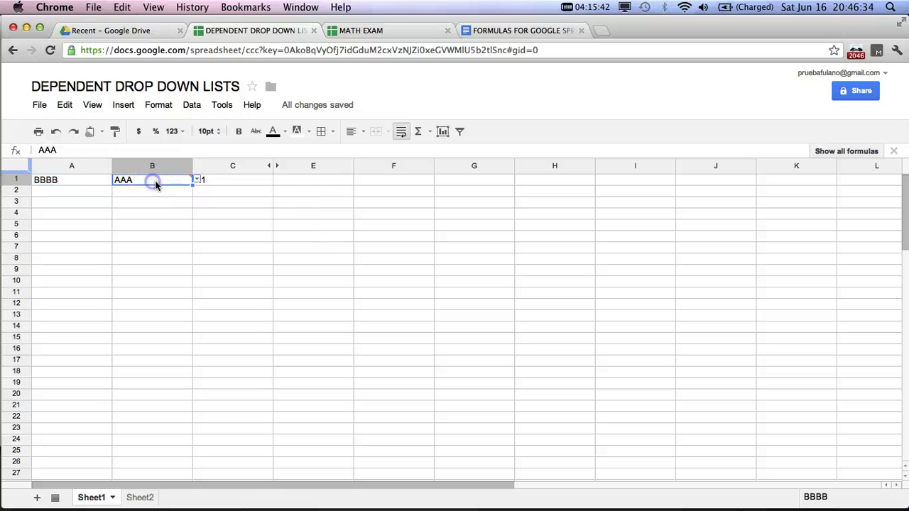
pyautogui.click(198, 180)
pyautogui.click(157, 221)
pyautogui.click(239, 183)
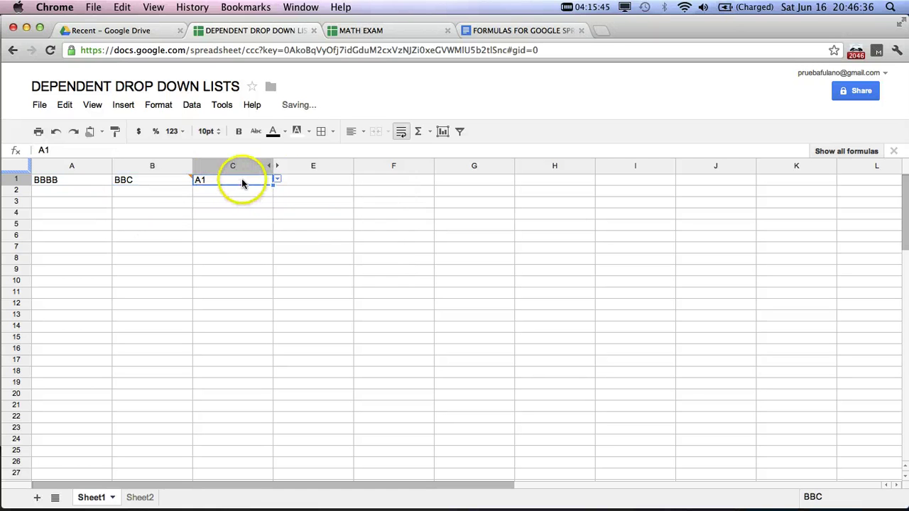
pyautogui.click(276, 179)
pyautogui.click(231, 215)
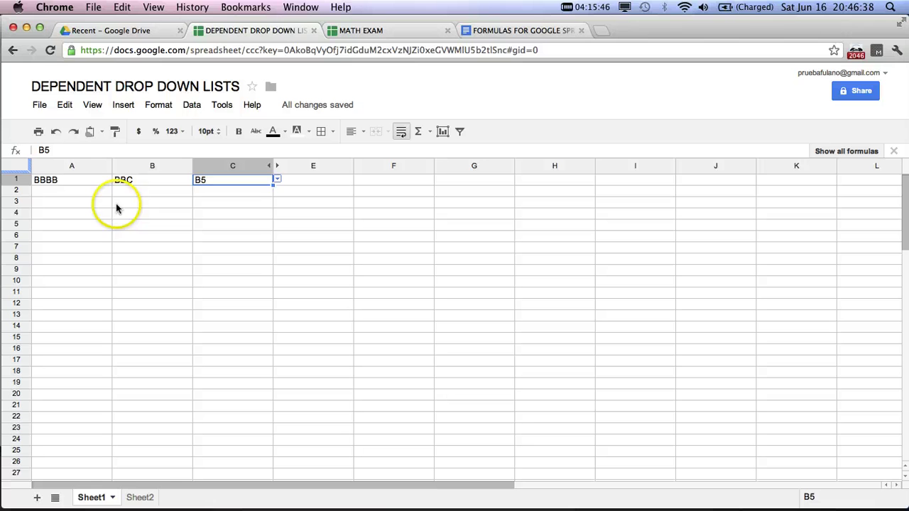
# Fill the row 1 drop-down cells in columns A, B and C down through row 5
pyautogui.click(97, 182)
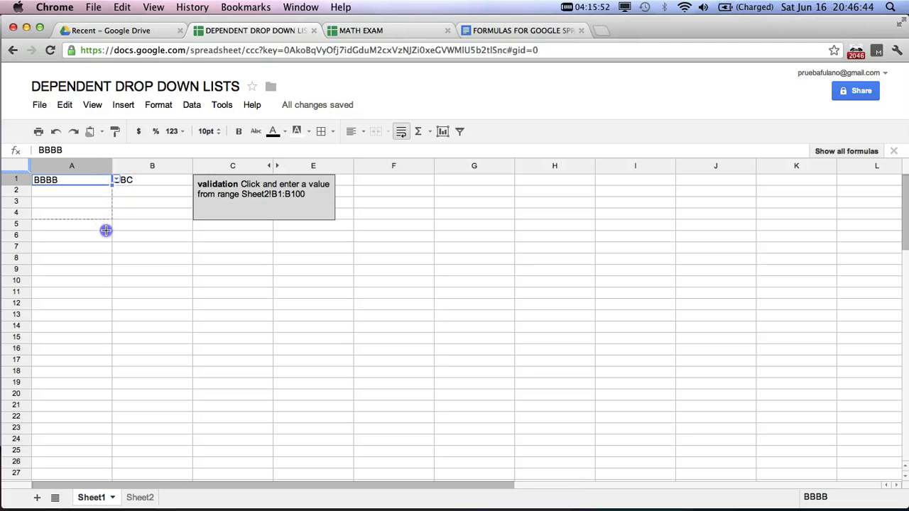
pyautogui.moveTo(106, 230); pyautogui.dragTo(106, 230)
pyautogui.click(166, 178)
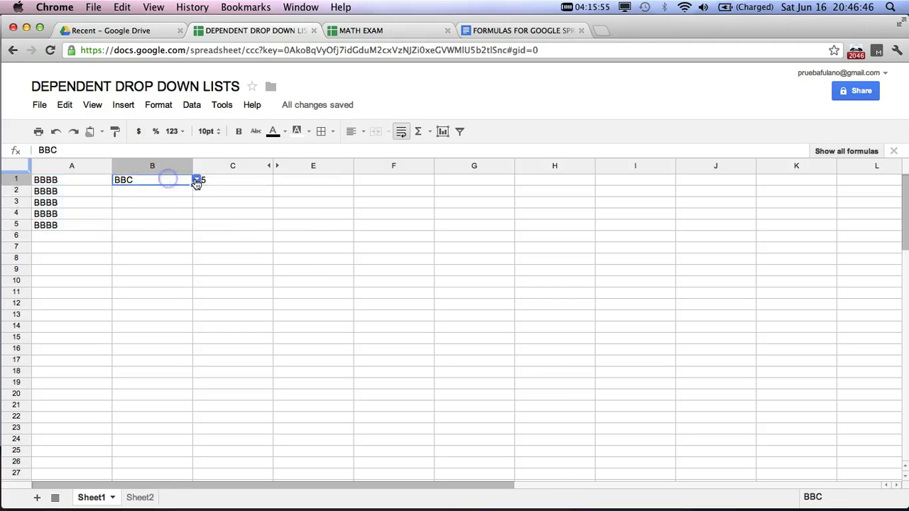
pyautogui.moveTo(188, 225); pyautogui.dragTo(188, 224)
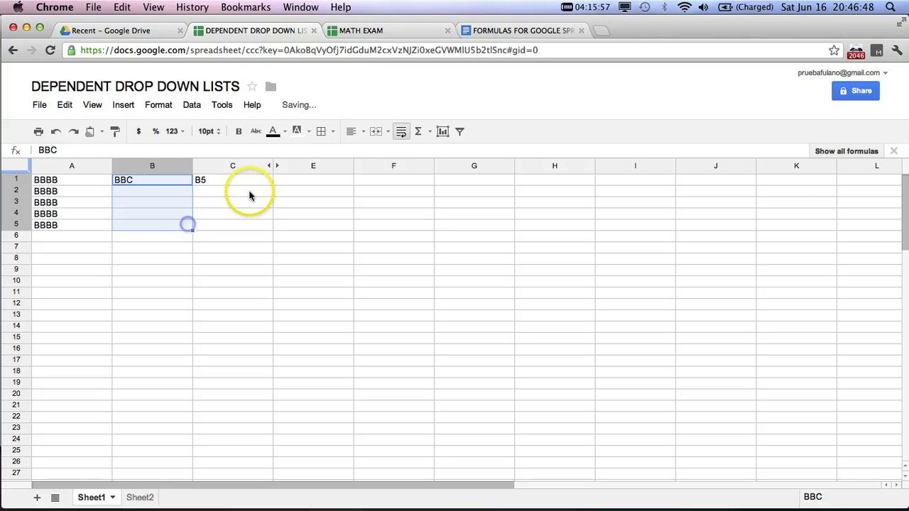
pyautogui.click(257, 184)
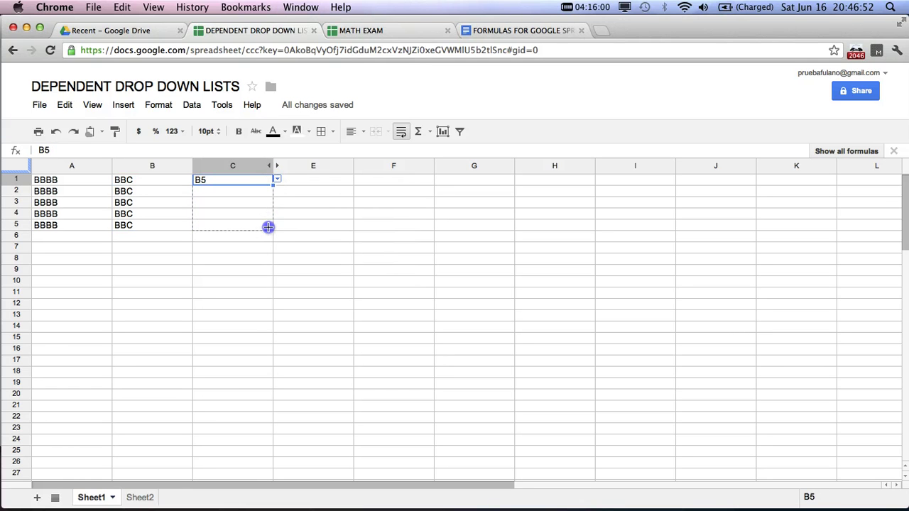
pyautogui.moveTo(267, 227); pyautogui.dragTo(268, 226)
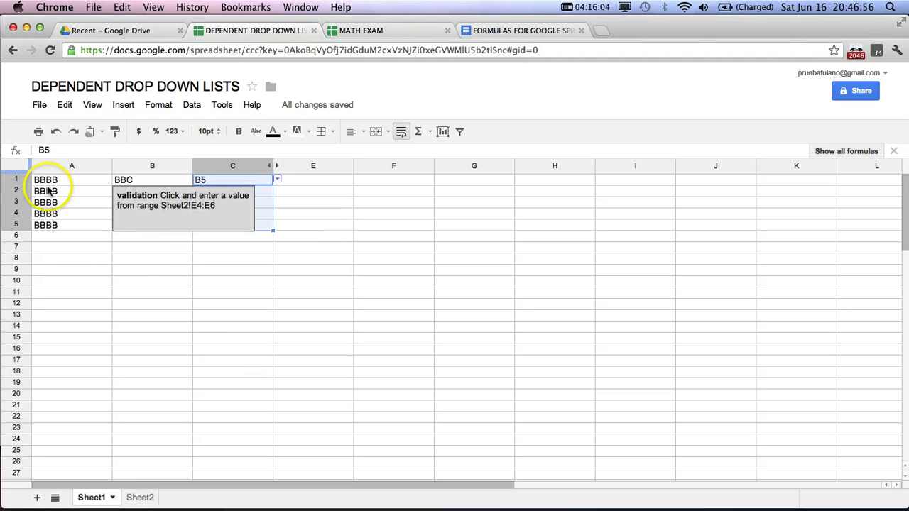
# Change the row 3 drop-down selections to AAAA in column A, AAA in column B and A1 in column C
pyautogui.click(106, 202)
pyautogui.click(117, 204)
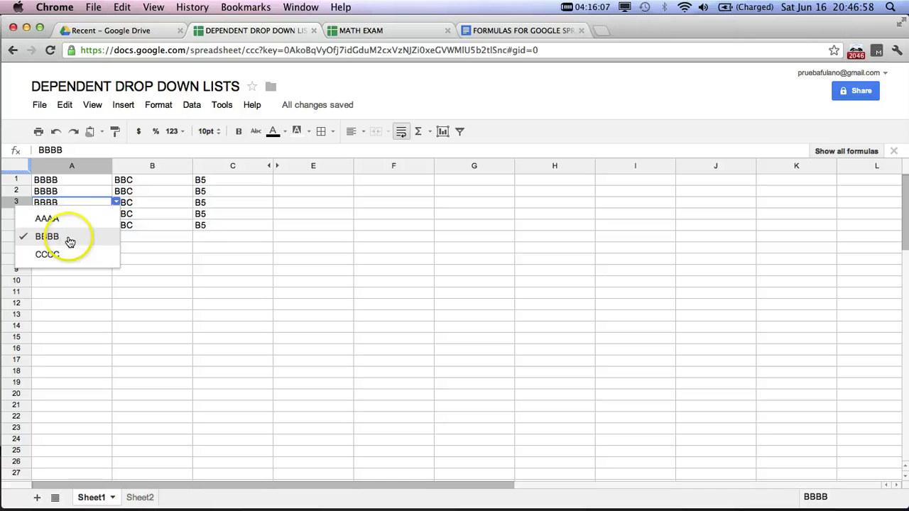
pyautogui.click(68, 218)
pyautogui.click(146, 209)
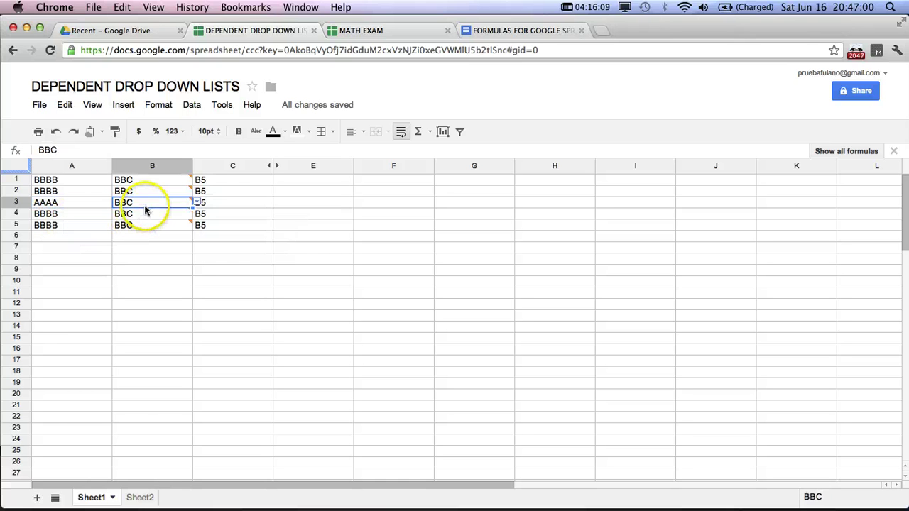
pyautogui.click(200, 203)
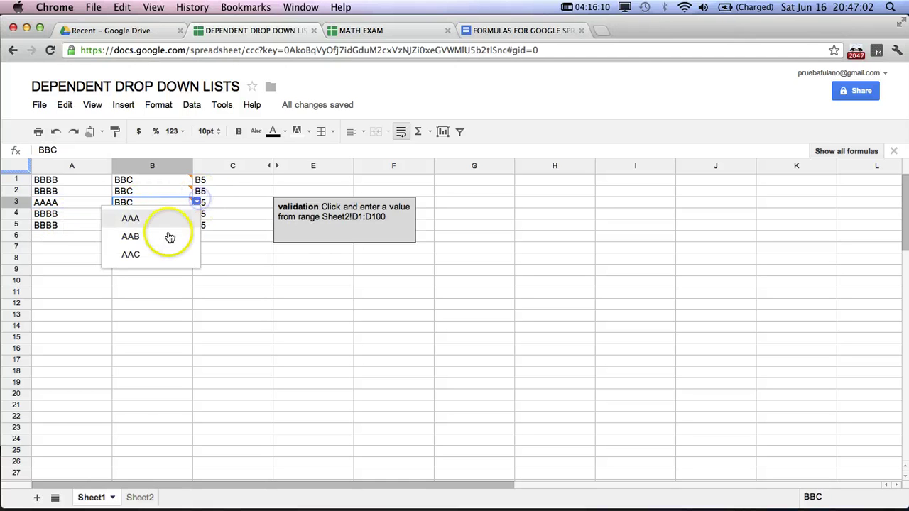
pyautogui.click(173, 216)
pyautogui.click(229, 208)
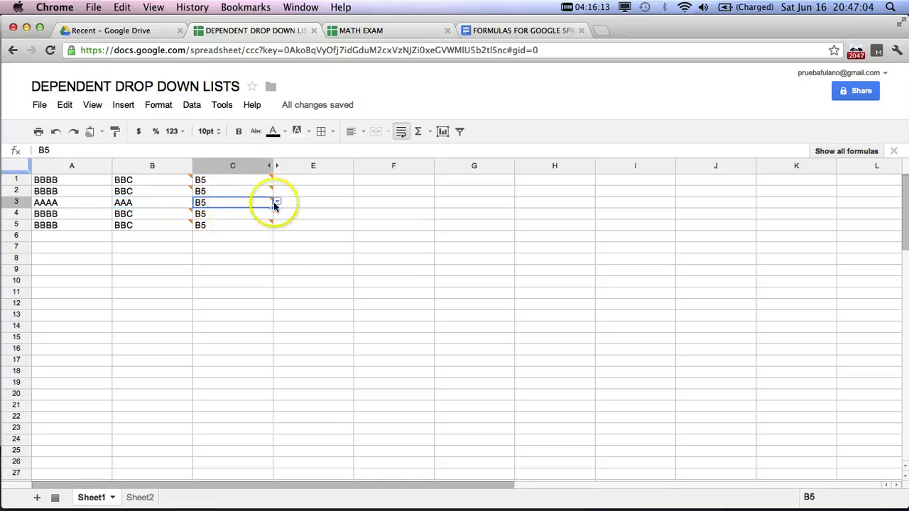
pyautogui.click(274, 203)
pyautogui.click(263, 222)
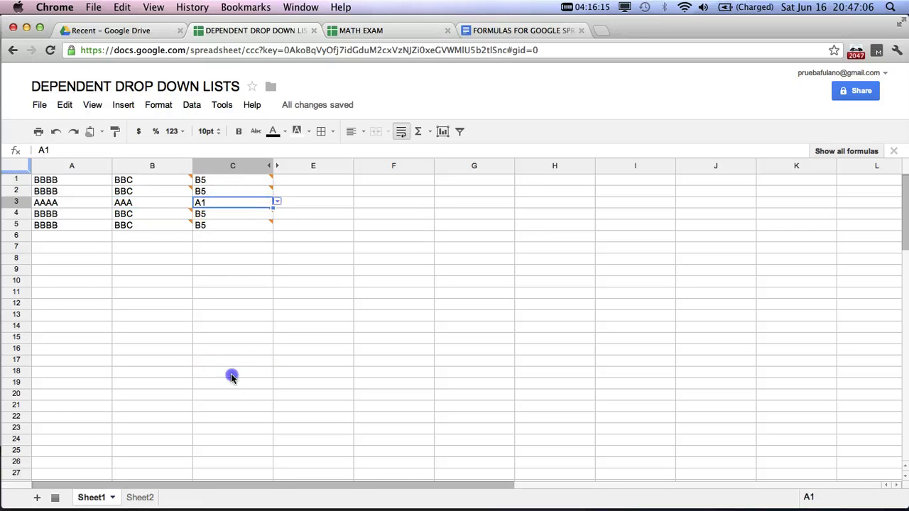
pyautogui.click(232, 376)
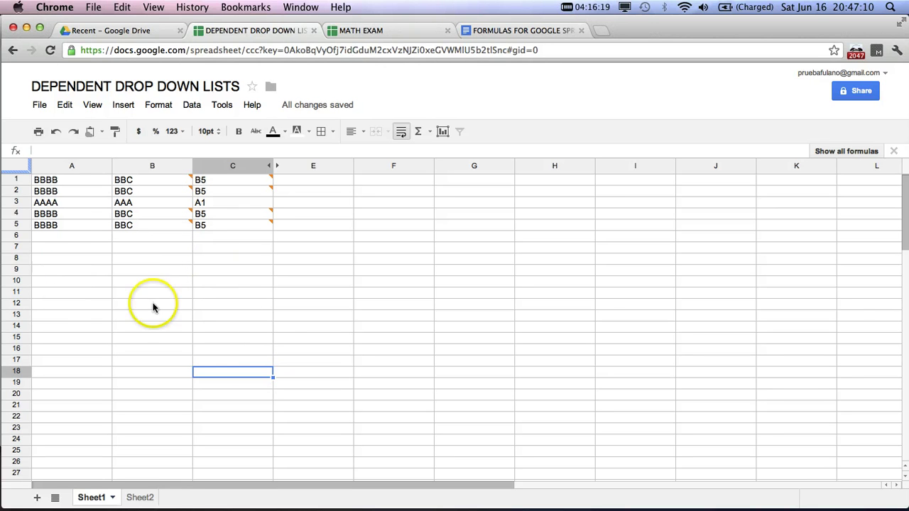
# Change the row 5 drop-down selections to CCCC in column A, CCE in column B and C8 in column C
pyautogui.click(101, 227)
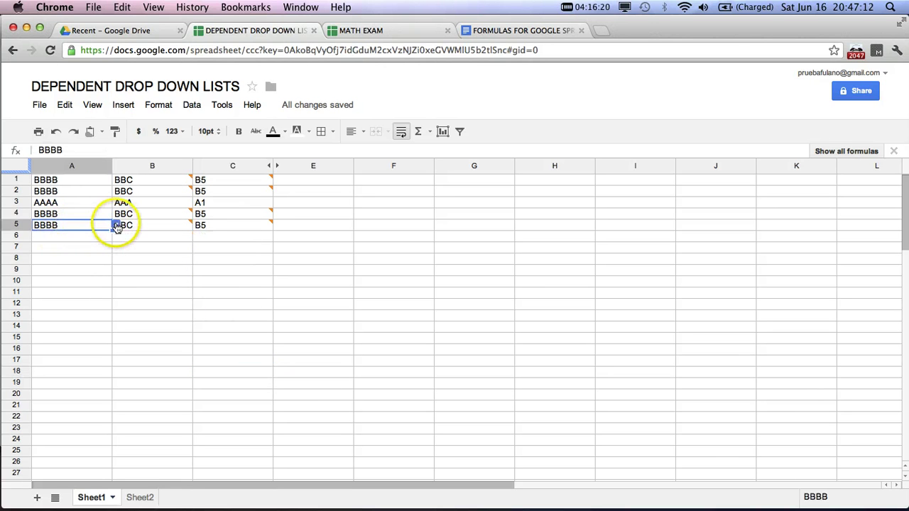
pyautogui.click(114, 226)
pyautogui.click(89, 274)
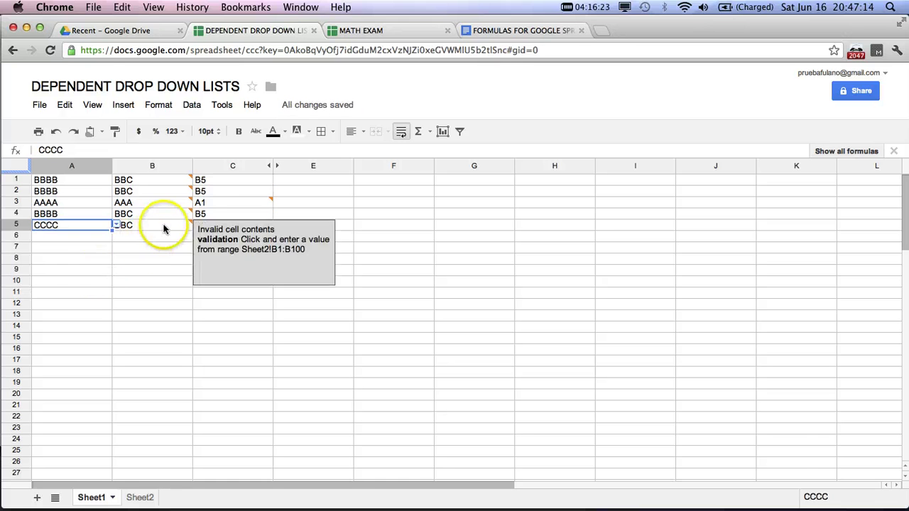
pyautogui.click(181, 226)
pyautogui.click(196, 225)
pyautogui.click(157, 275)
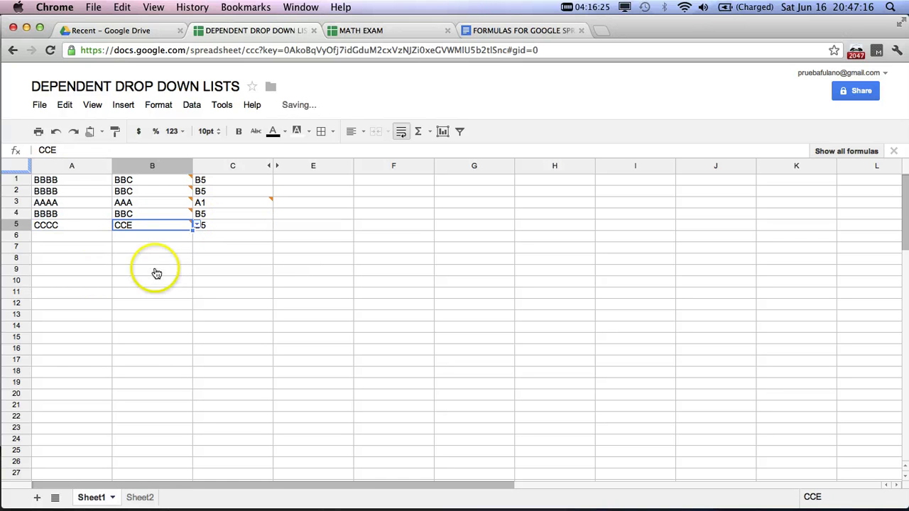
pyautogui.click(272, 225)
pyautogui.click(276, 225)
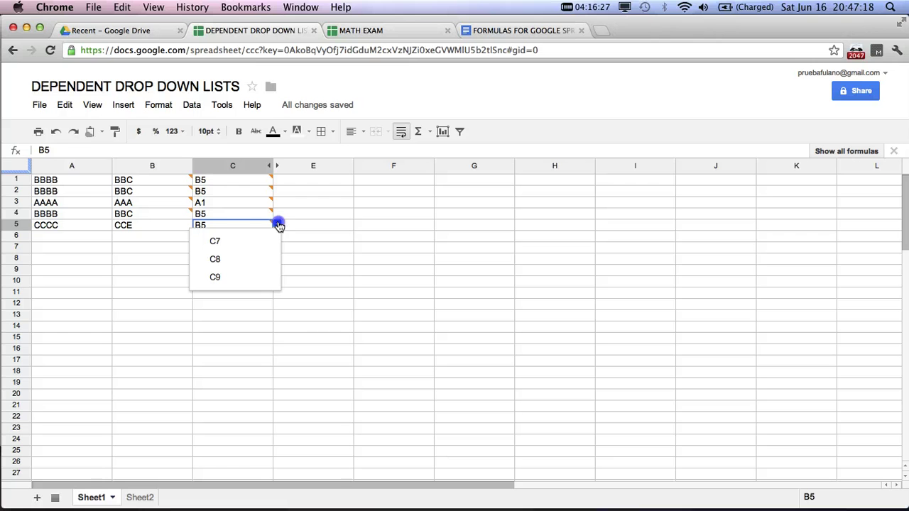
pyautogui.click(245, 260)
pyautogui.click(260, 333)
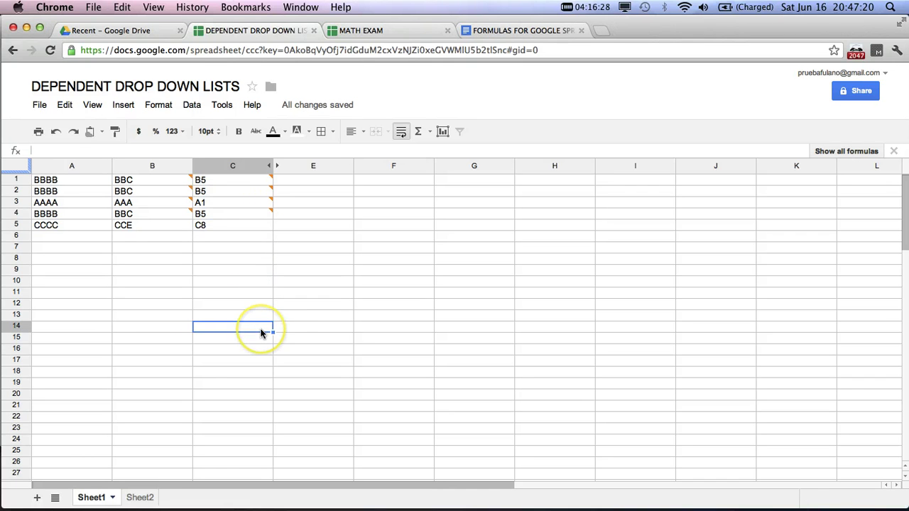
# Check which choices the drop-down list in cell B3 offers against the selection in A3
pyautogui.click(129, 203)
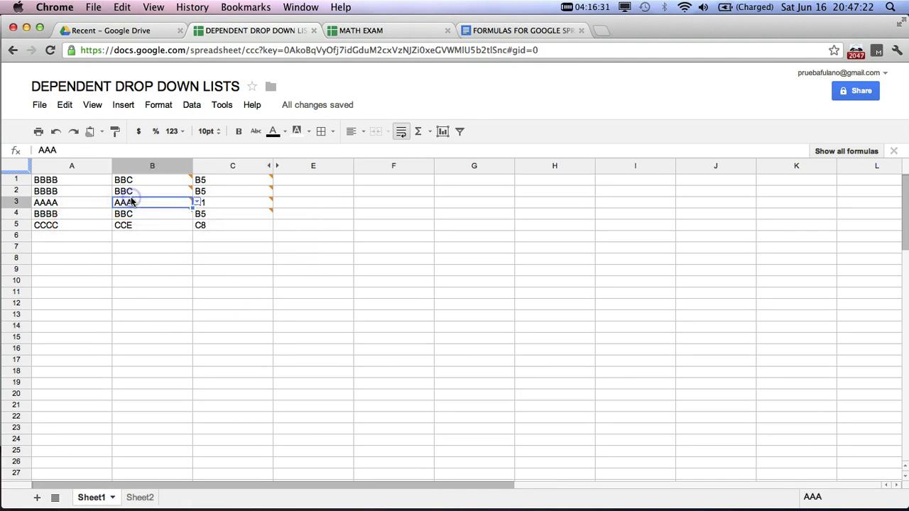
pyautogui.click(201, 202)
pyautogui.click(183, 205)
pyautogui.click(193, 205)
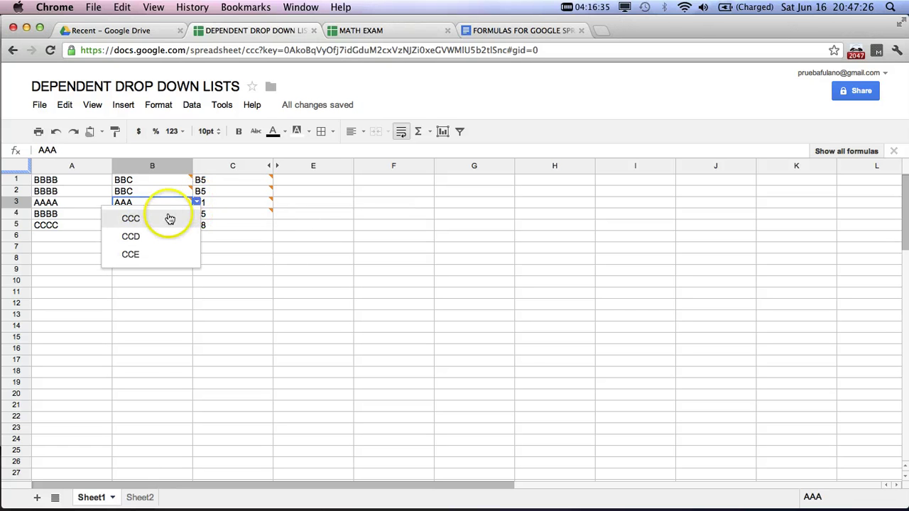
pyautogui.click(197, 204)
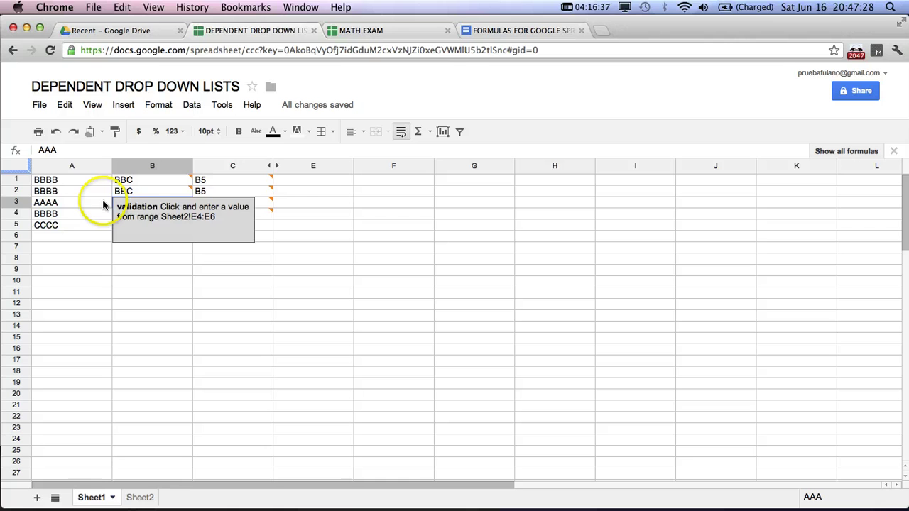
pyautogui.click(68, 202)
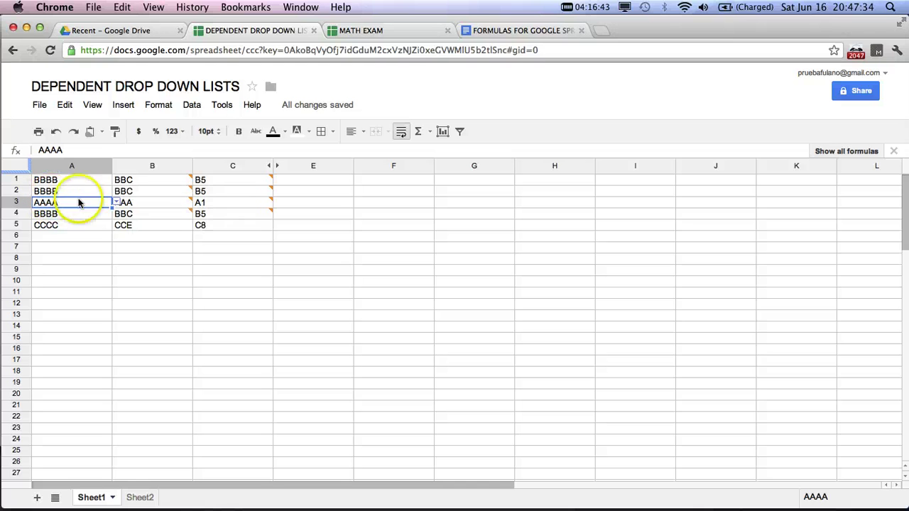
# Change the row 3 drop-down selections to BBBB in column A, BBB in column B and B2 in column C
pyautogui.click(115, 203)
pyautogui.click(76, 237)
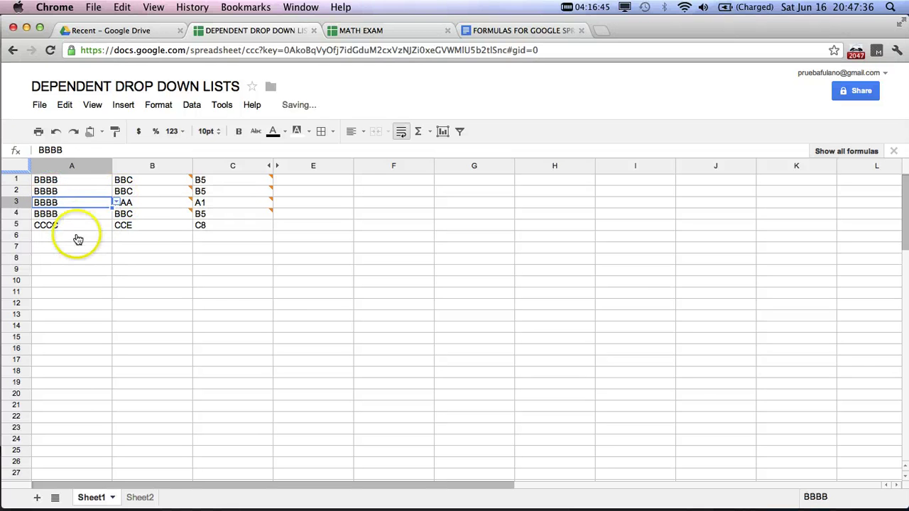
pyautogui.click(170, 204)
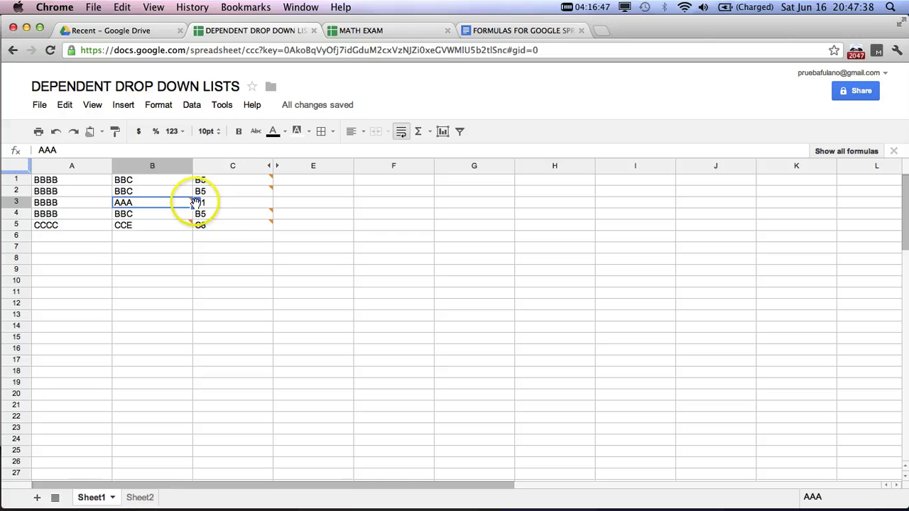
pyautogui.click(195, 203)
pyautogui.click(181, 213)
pyautogui.click(239, 205)
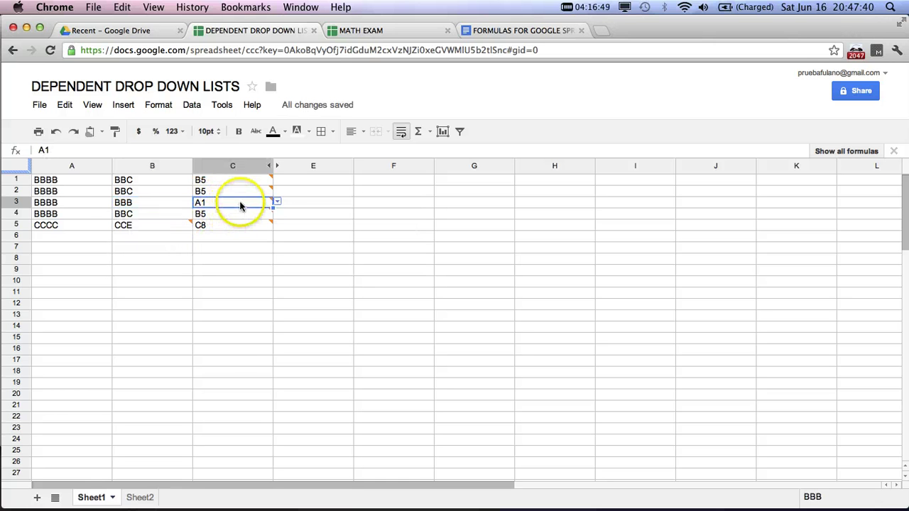
pyautogui.click(276, 201)
pyautogui.click(227, 238)
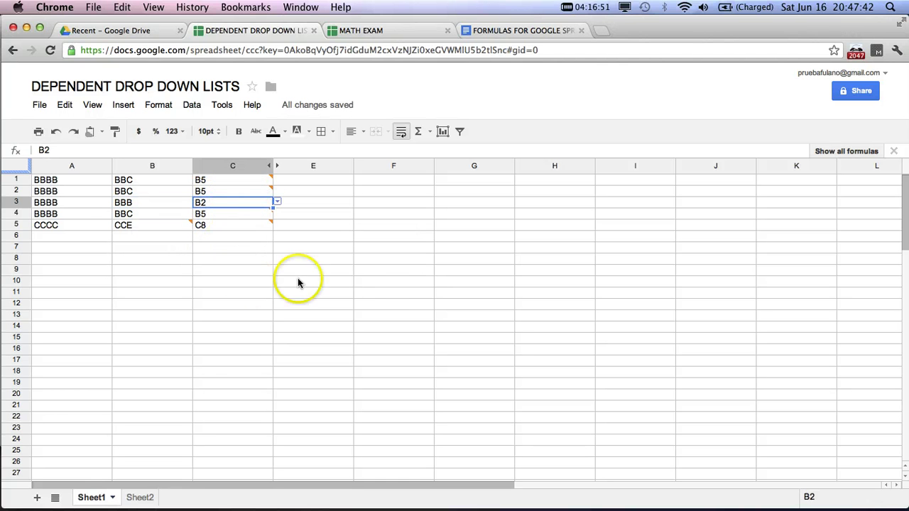
pyautogui.click(405, 283)
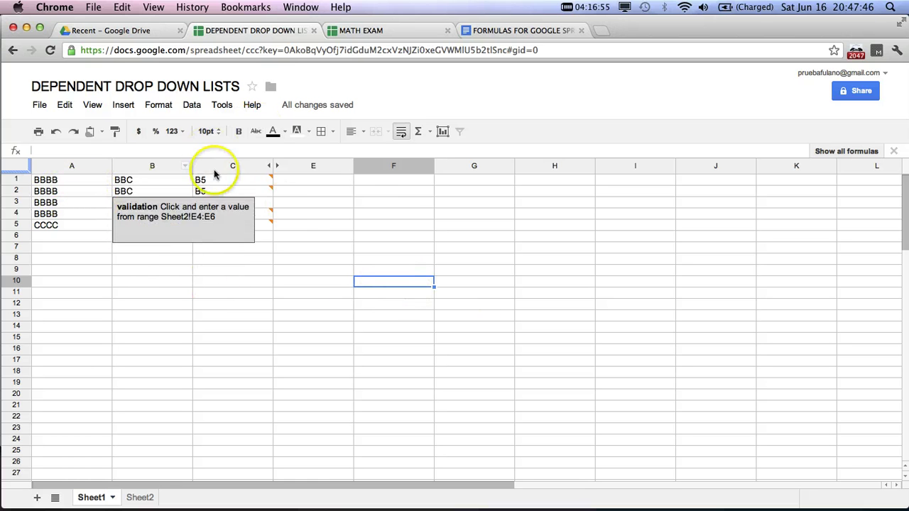
pyautogui.click(511, 204)
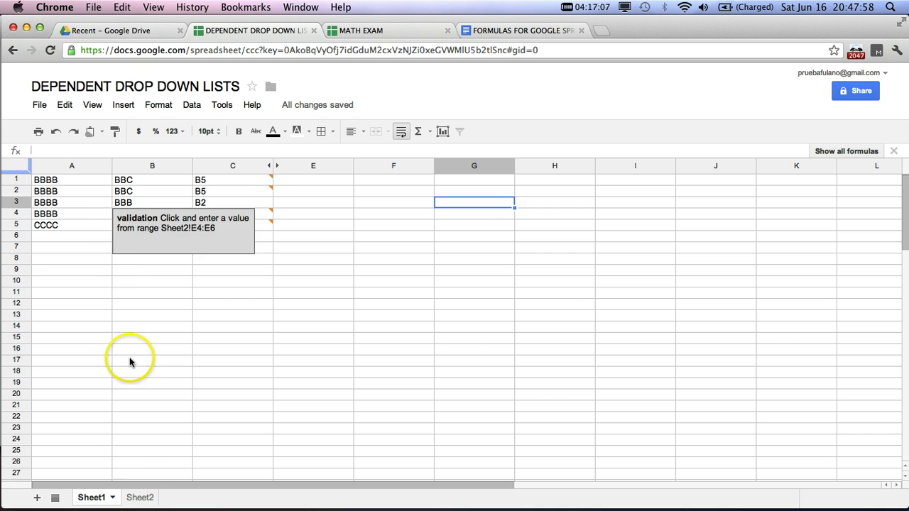
# Open Sheet2 and examine the source list under the GROUP heading in E4:E6
pyautogui.click(138, 497)
pyautogui.hscroll(5, 588, 306)
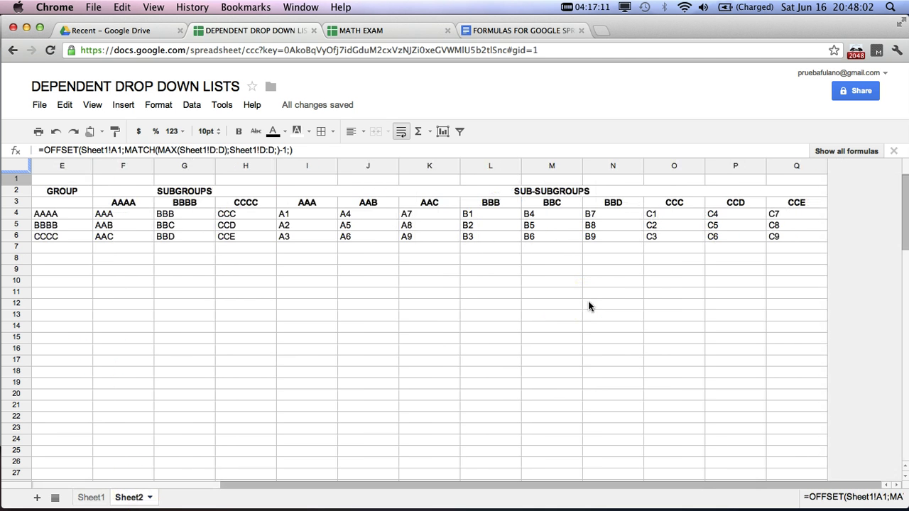
pyautogui.hscroll(-4, 588, 305)
pyautogui.hscroll(4, 588, 305)
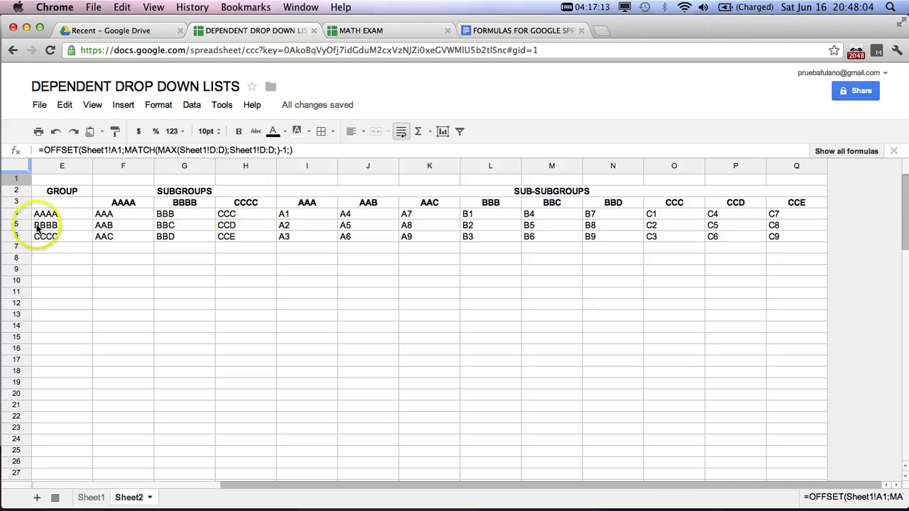
pyautogui.click(59, 192)
pyautogui.moveTo(57, 213); pyautogui.dragTo(61, 235)
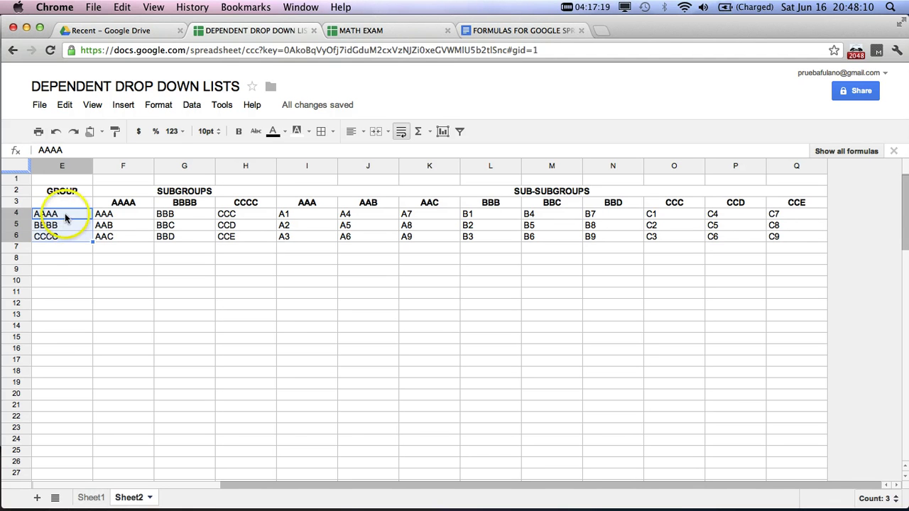
# Examine the SUBGROUPS columns F to H, comparing each heading and its list with the group names
pyautogui.click(185, 193)
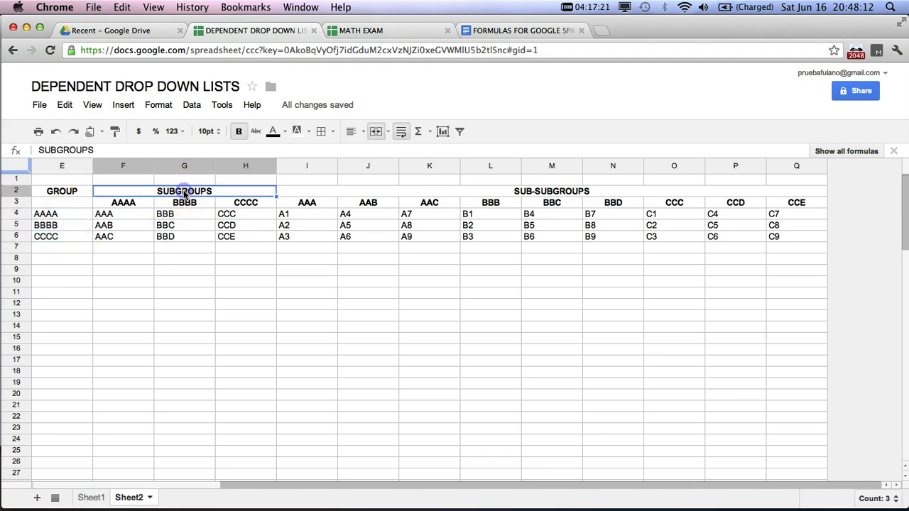
pyautogui.click(137, 207)
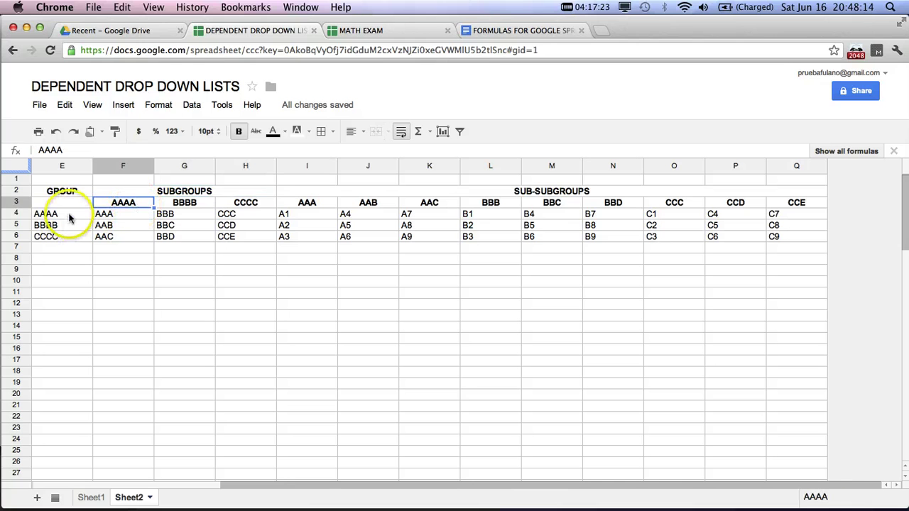
pyautogui.click(69, 213)
pyautogui.click(134, 204)
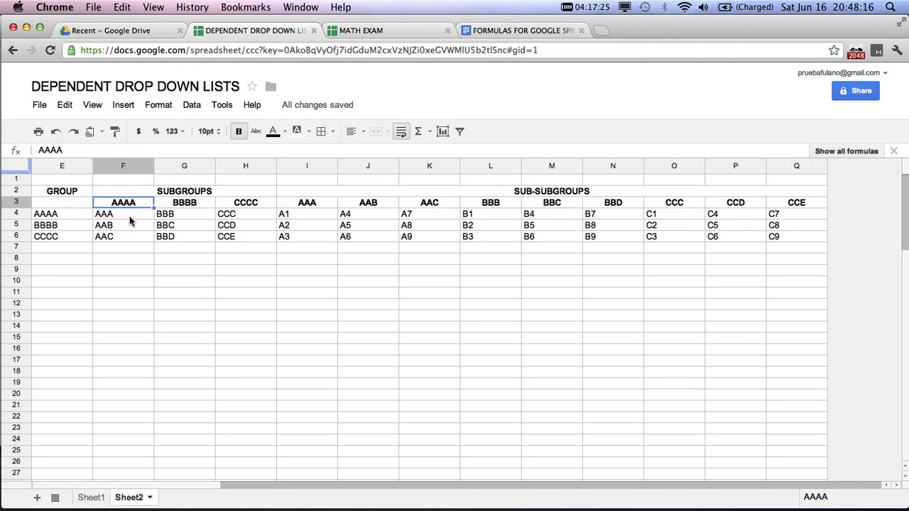
pyautogui.moveTo(129, 217); pyautogui.dragTo(132, 236)
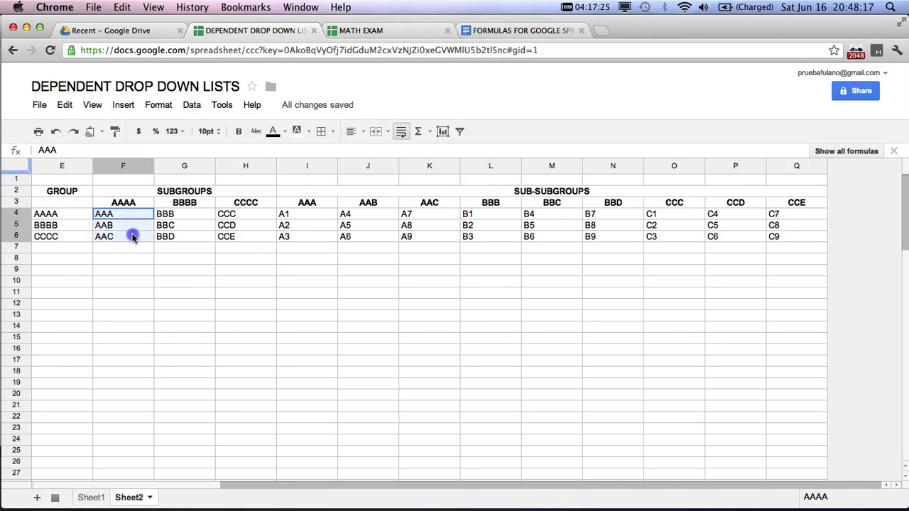
pyautogui.click(185, 203)
pyautogui.moveTo(185, 225); pyautogui.dragTo(186, 232)
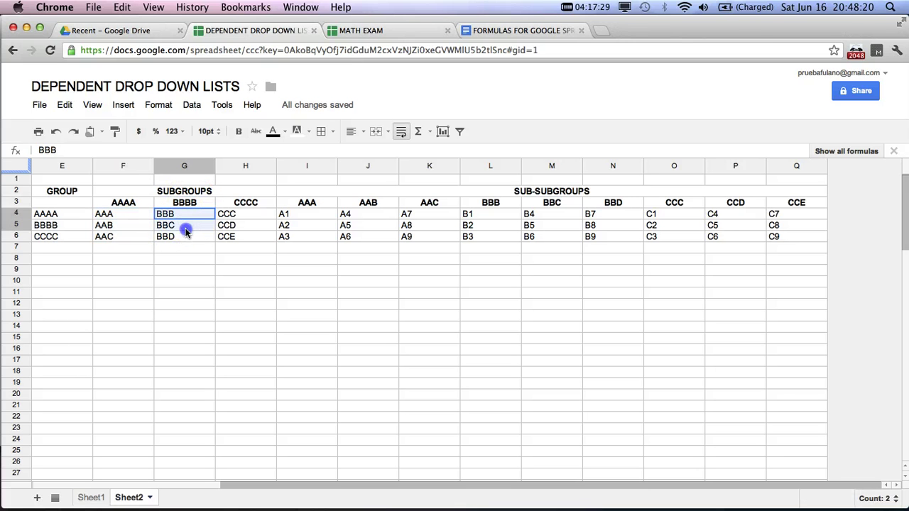
pyautogui.click(249, 203)
pyautogui.moveTo(250, 213); pyautogui.dragTo(251, 252)
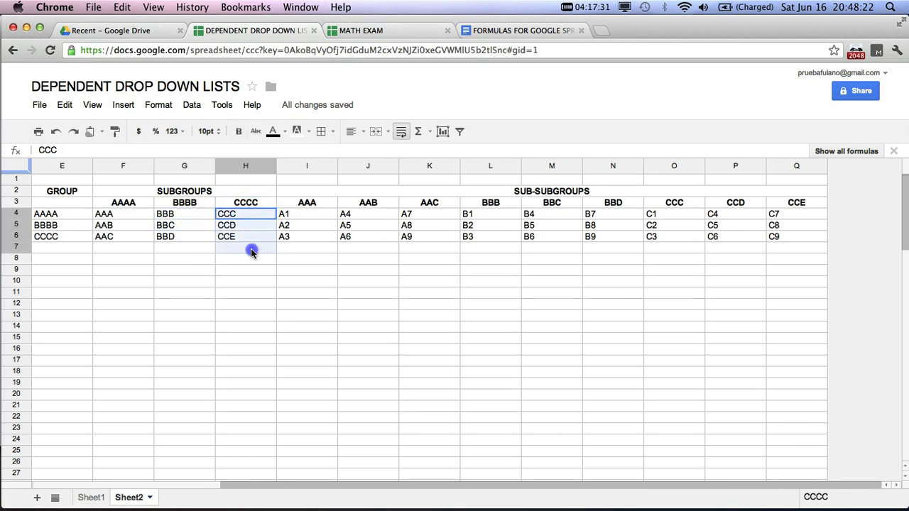
# Examine the SUB-SUBGROUPS lists, including the AAA heading formula in I3 and the items under AAA and AAB
pyautogui.click(125, 220)
pyautogui.click(301, 204)
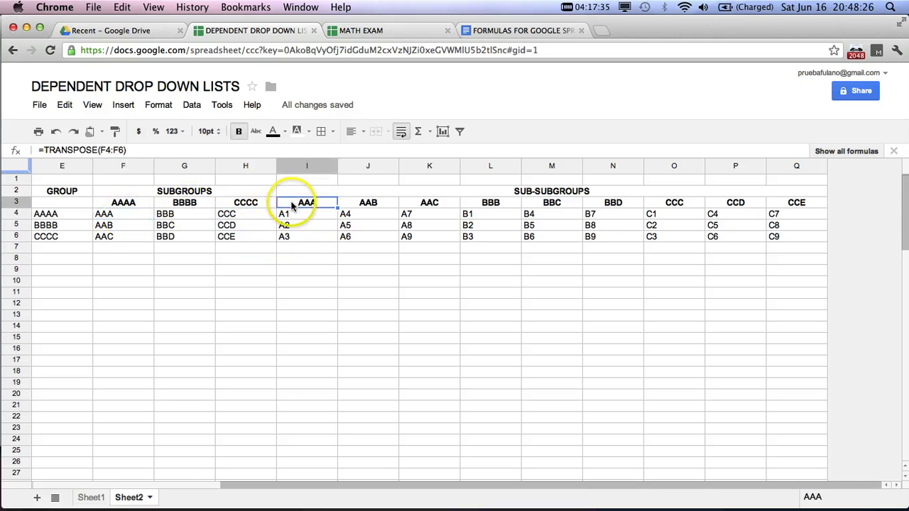
pyautogui.moveTo(303, 218); pyautogui.dragTo(303, 234)
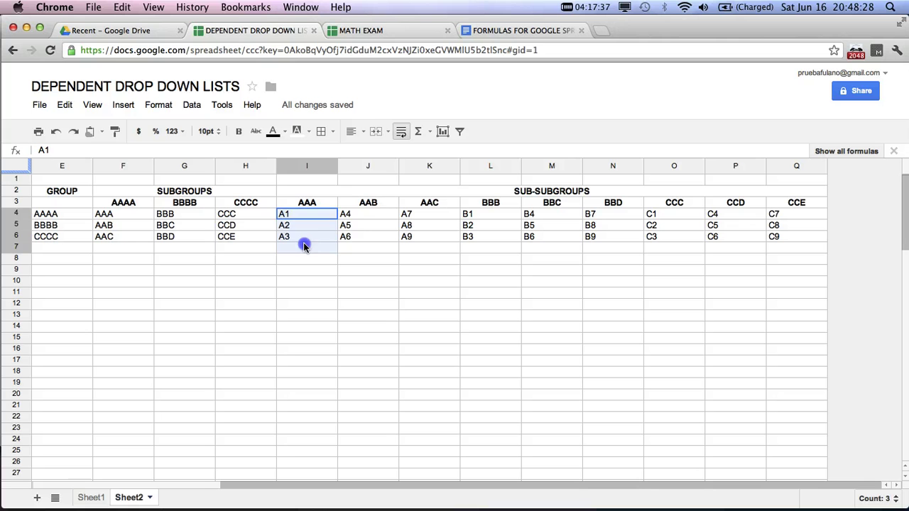
pyautogui.moveTo(365, 212); pyautogui.dragTo(357, 239)
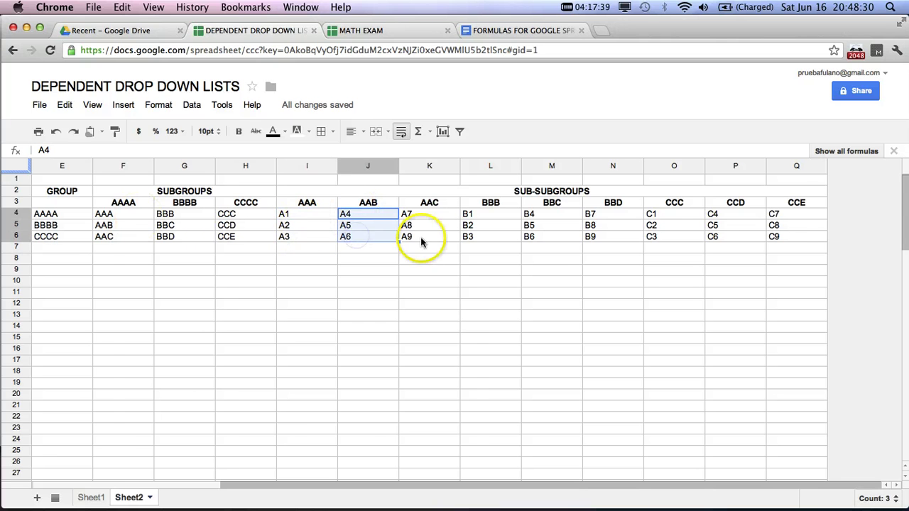
pyautogui.hscroll(-5, 625, 245)
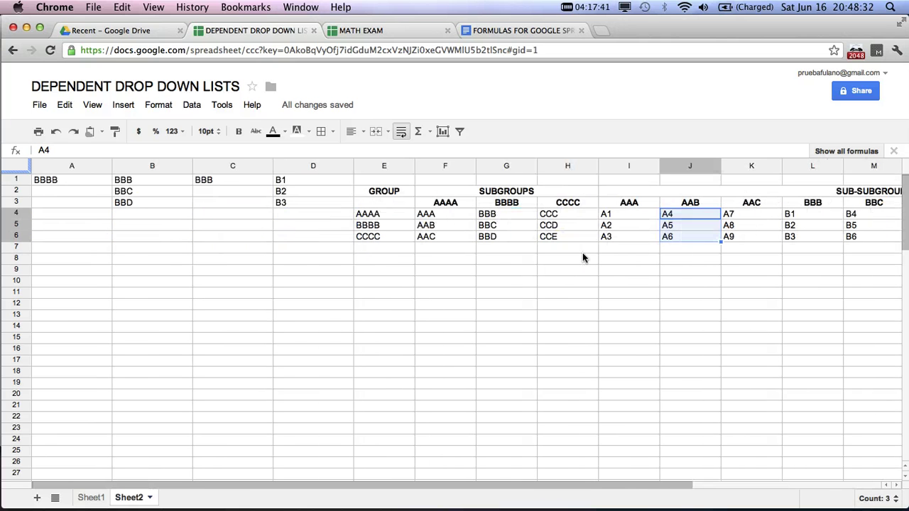
pyautogui.hscroll(5, 629, 264)
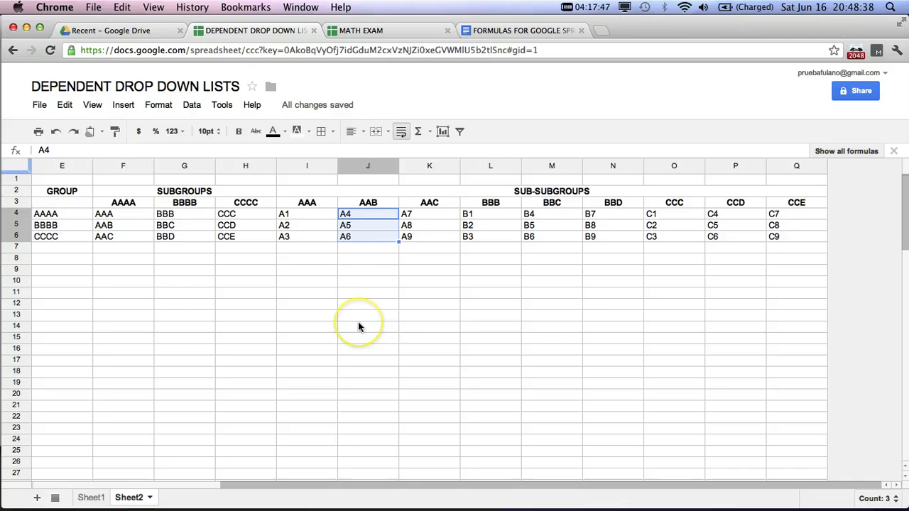
pyautogui.hscroll(-5, 358, 326)
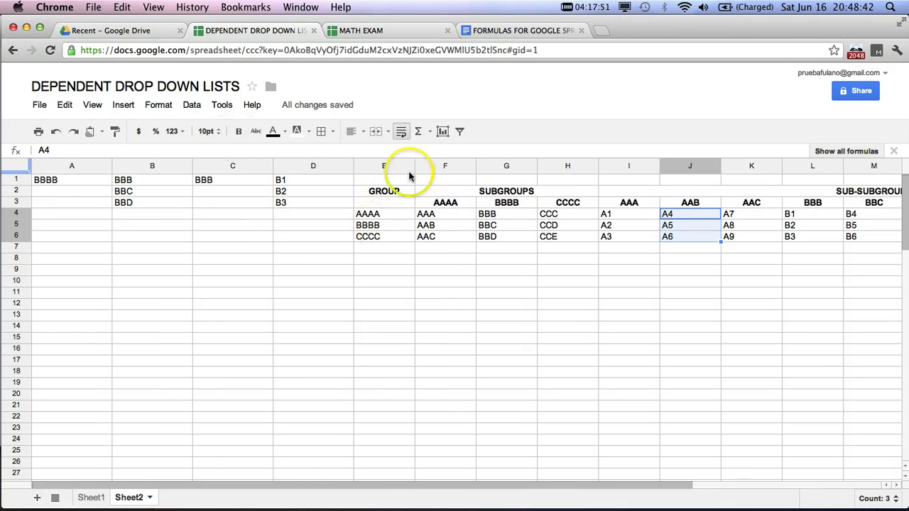
# Open the spreadsheet's named range manager and move it clear of the source lists
pyautogui.click(217, 108)
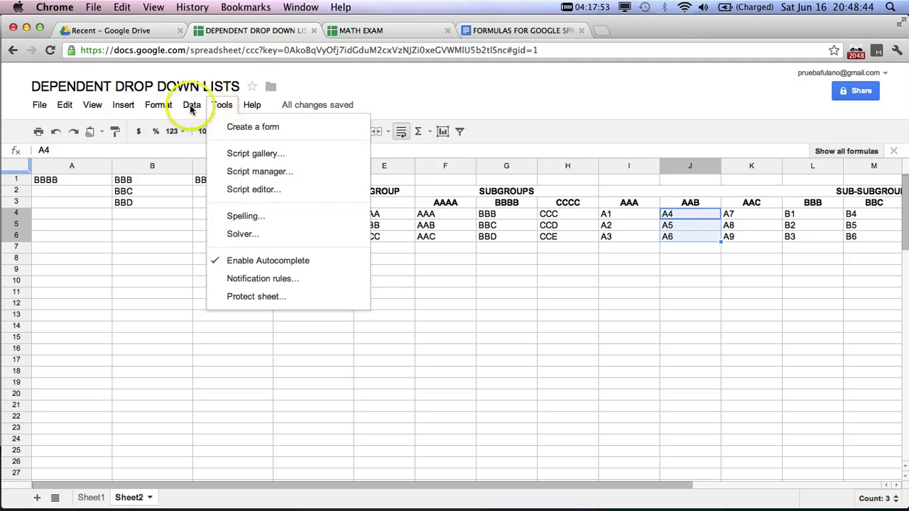
pyautogui.click(192, 107)
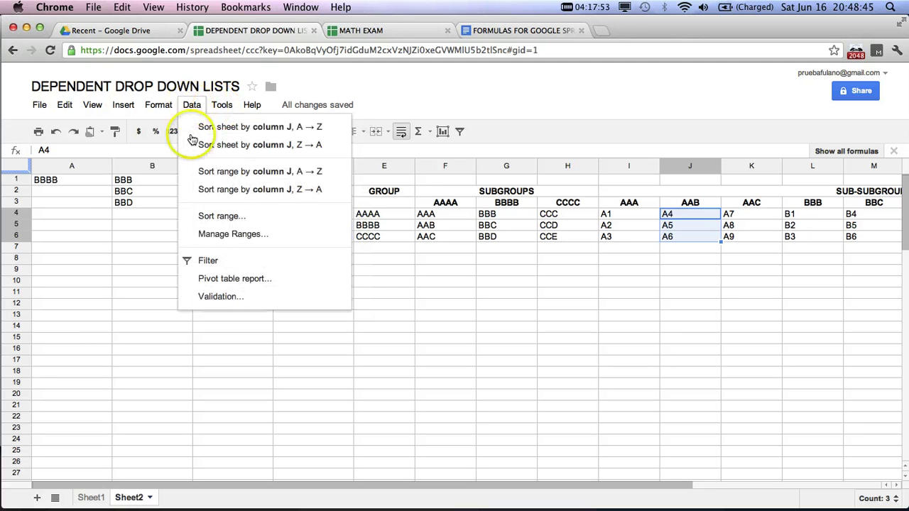
pyautogui.click(224, 234)
pyautogui.moveTo(430, 142); pyautogui.dragTo(181, 125)
pyautogui.click(61, 357)
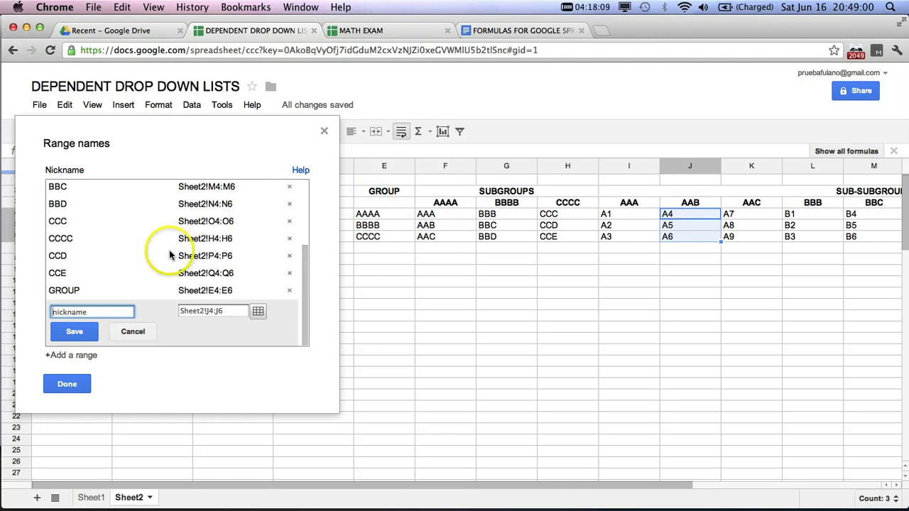
pyautogui.click(258, 311)
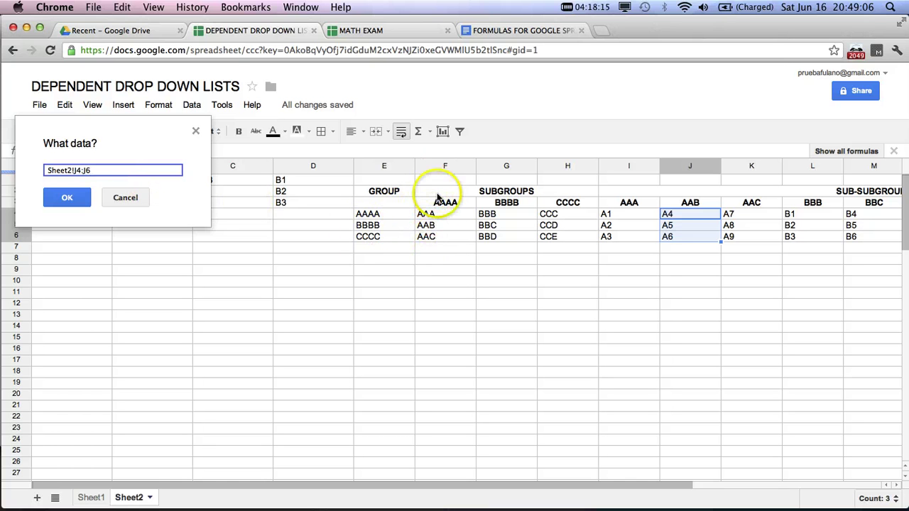
pyautogui.click(133, 206)
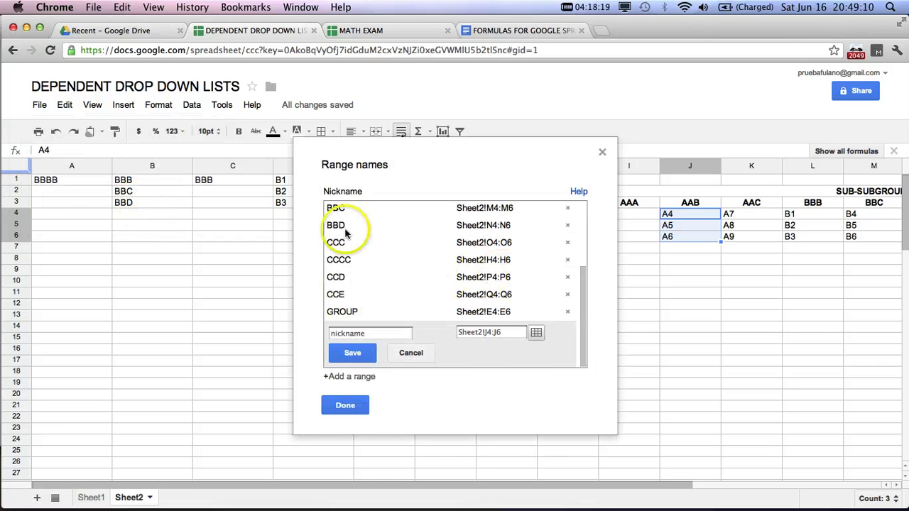
pyautogui.click(406, 350)
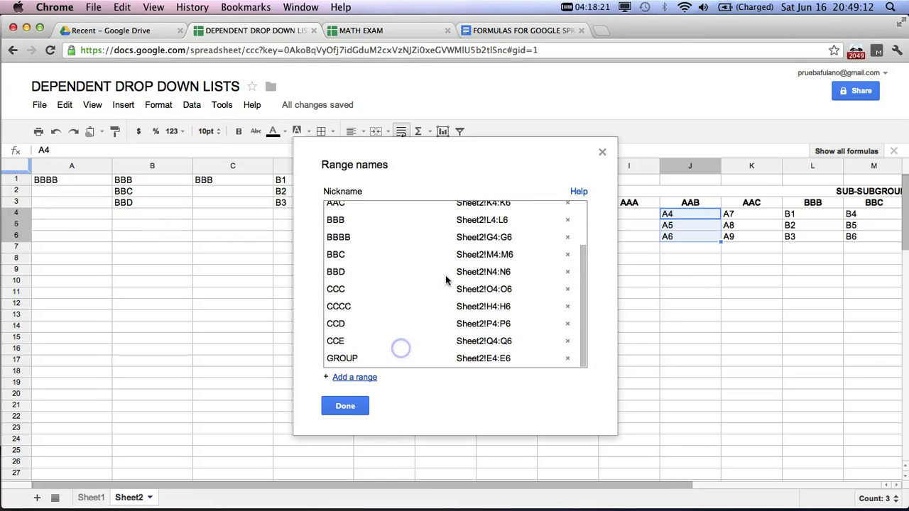
# Review the named ranges against the source lists on Sheet2, then close the range manager
pyautogui.scroll(-3, 445, 275)
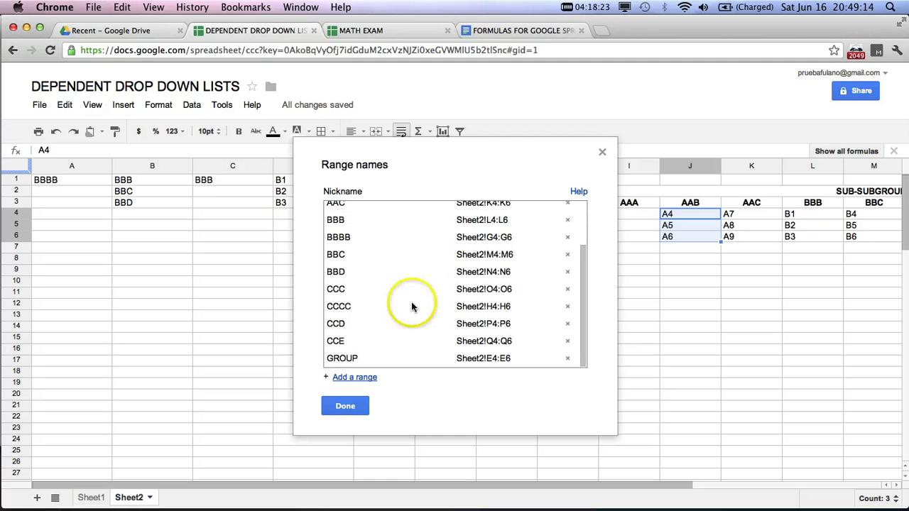
pyautogui.moveTo(497, 142); pyautogui.dragTo(214, 127)
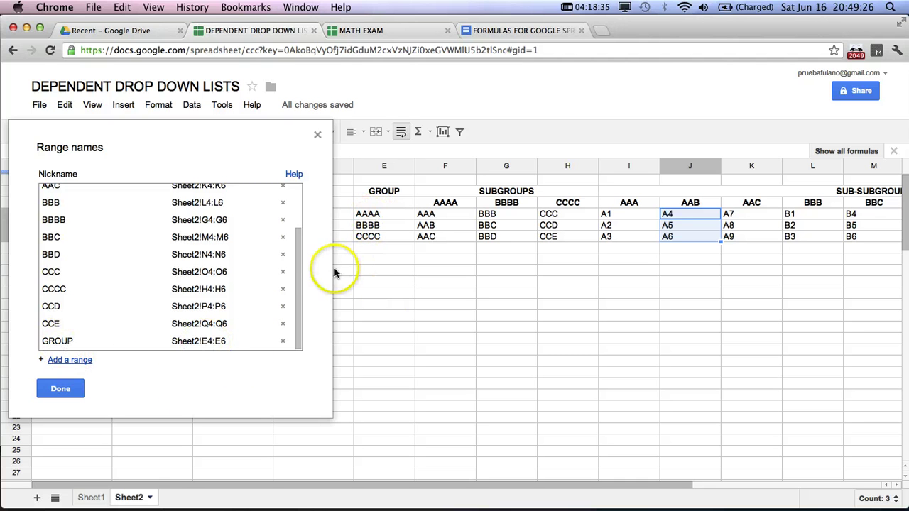
pyautogui.scroll(3, 57, 272)
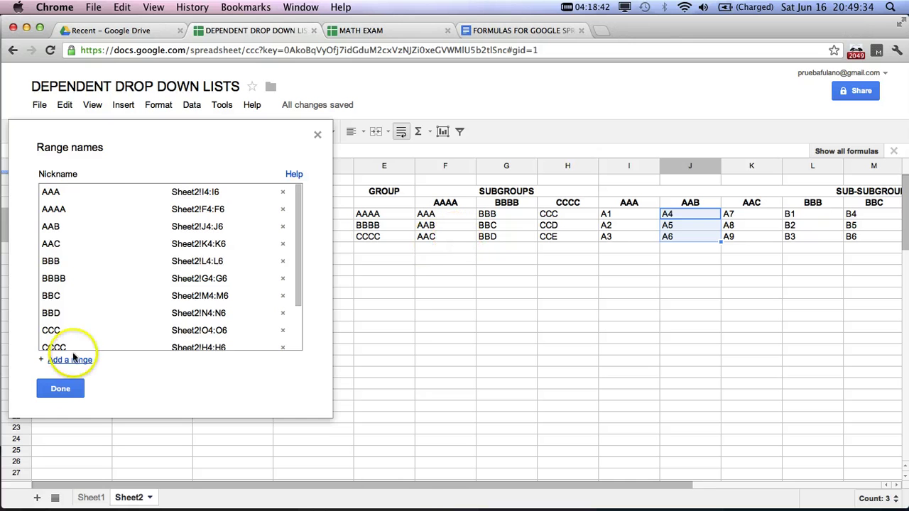
pyautogui.click(59, 388)
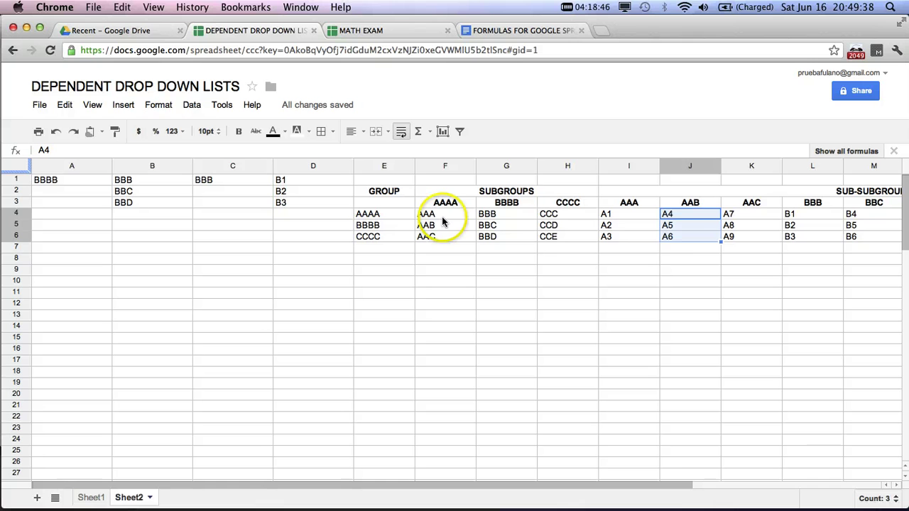
# Examine the formulas in cells A1 and B1 of Sheet2 that retrieve the chosen group and its subgroups
pyautogui.click(607, 226)
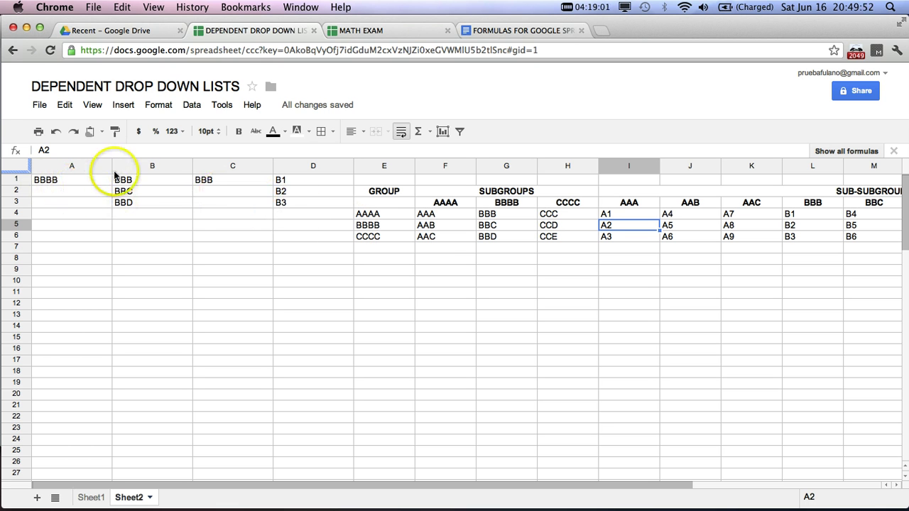
pyautogui.click(60, 181)
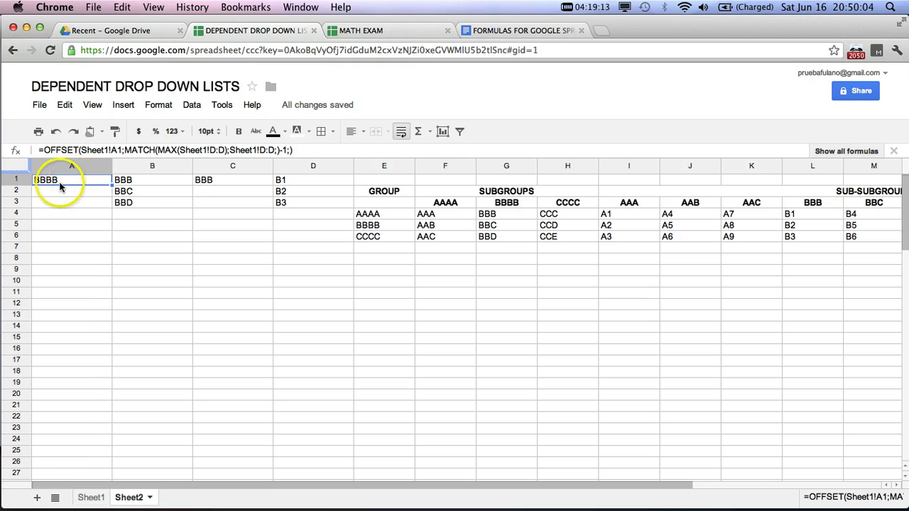
pyautogui.click(145, 186)
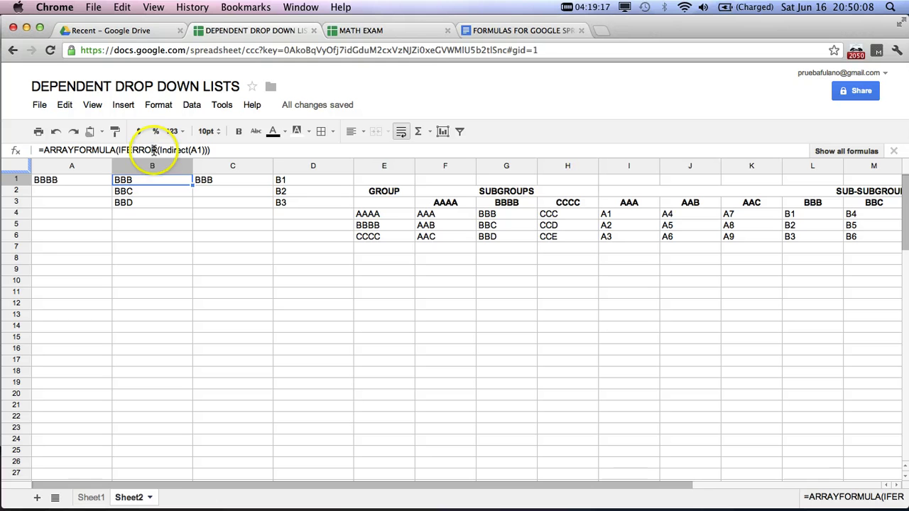
pyautogui.click(68, 183)
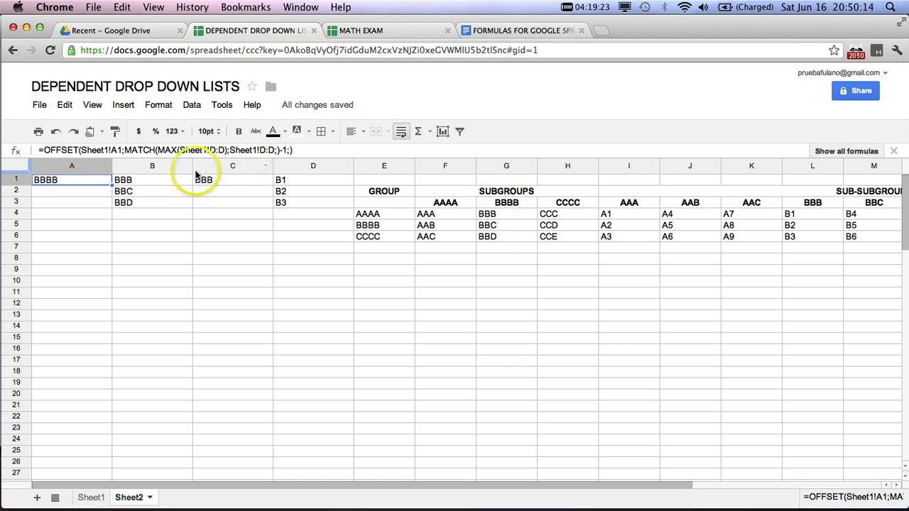
# Examine the INDIRECT formula in B1 of Sheet2 against the BBBB subgroup list in G4:G6 and the group in A1
pyautogui.click(161, 181)
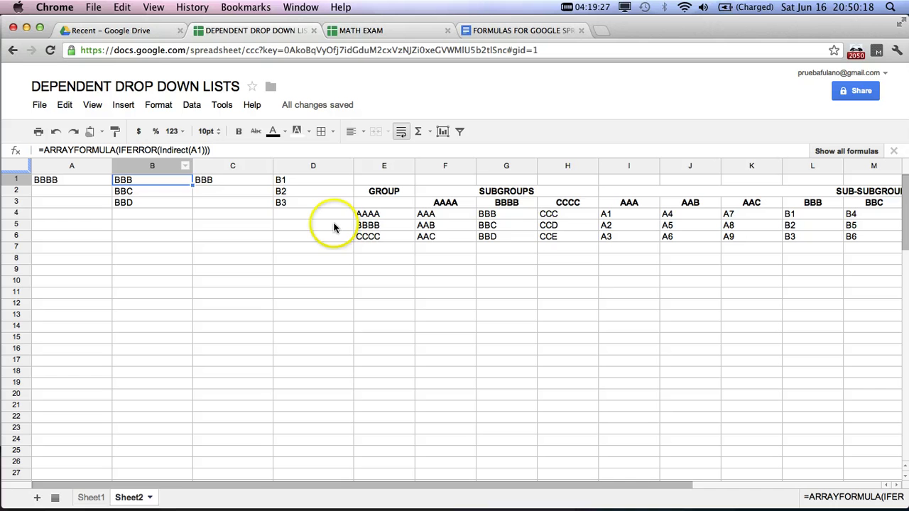
pyautogui.moveTo(502, 216); pyautogui.dragTo(503, 233)
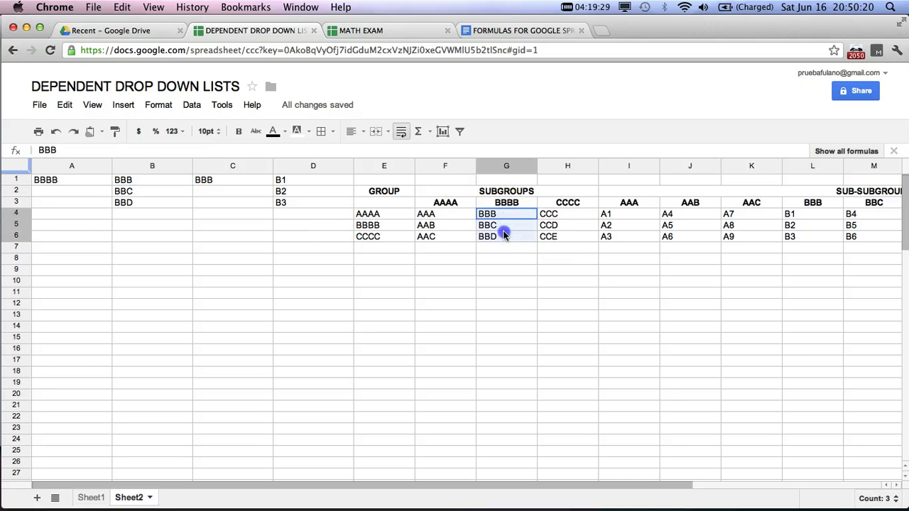
pyautogui.hotkey('ctrl', 'Down')
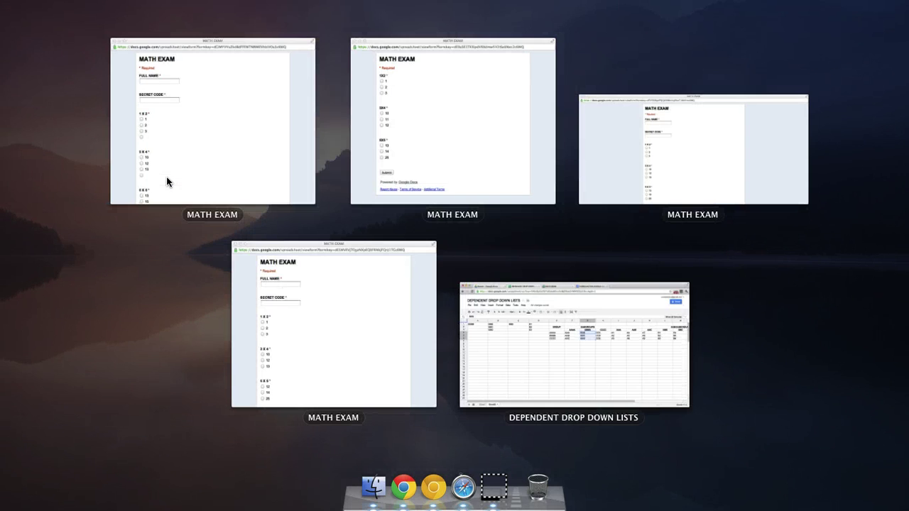
pyautogui.press('Escape')
pyautogui.click(145, 183)
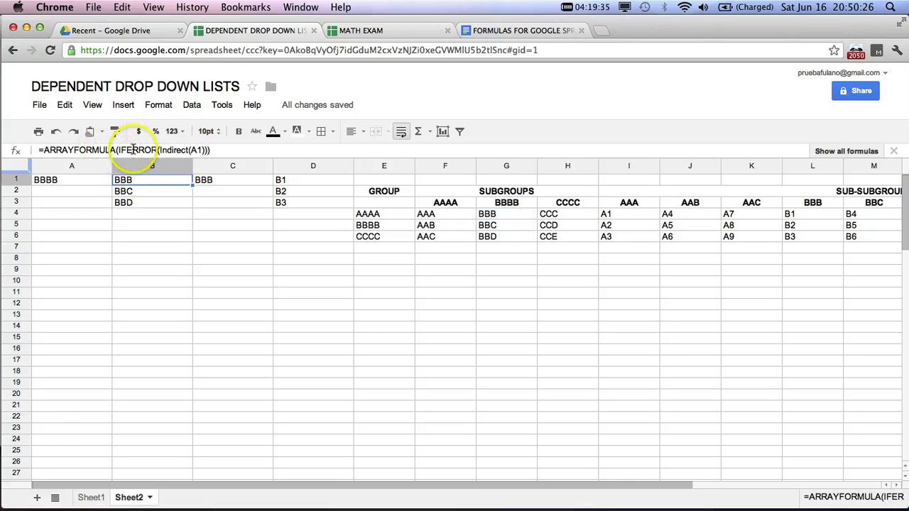
pyautogui.click(63, 179)
pyautogui.click(144, 186)
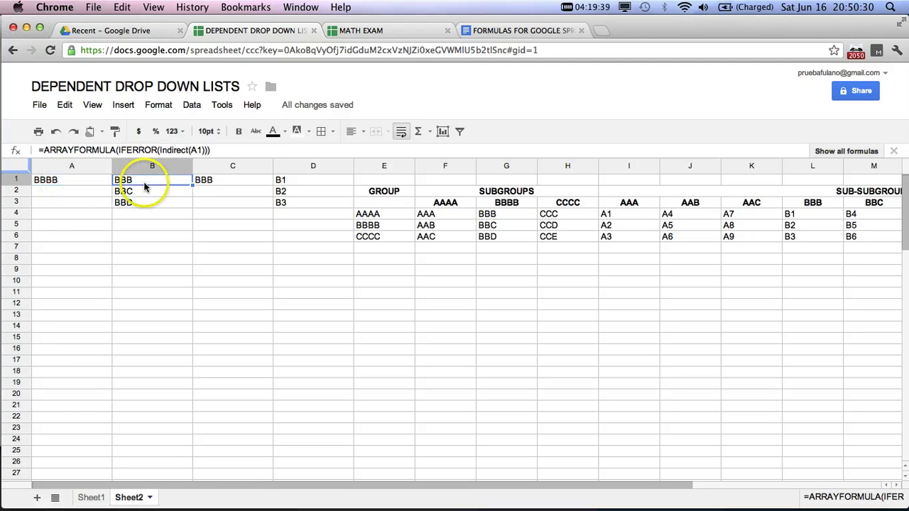
# Compare the formulas in C1 and D1 of Sheet2 with the array formula in B1
pyautogui.click(241, 179)
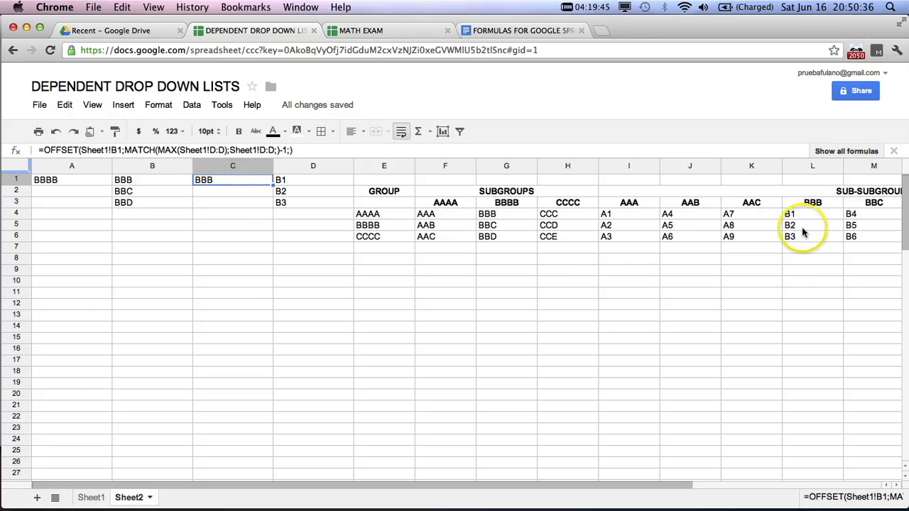
pyautogui.click(312, 182)
pyautogui.click(169, 183)
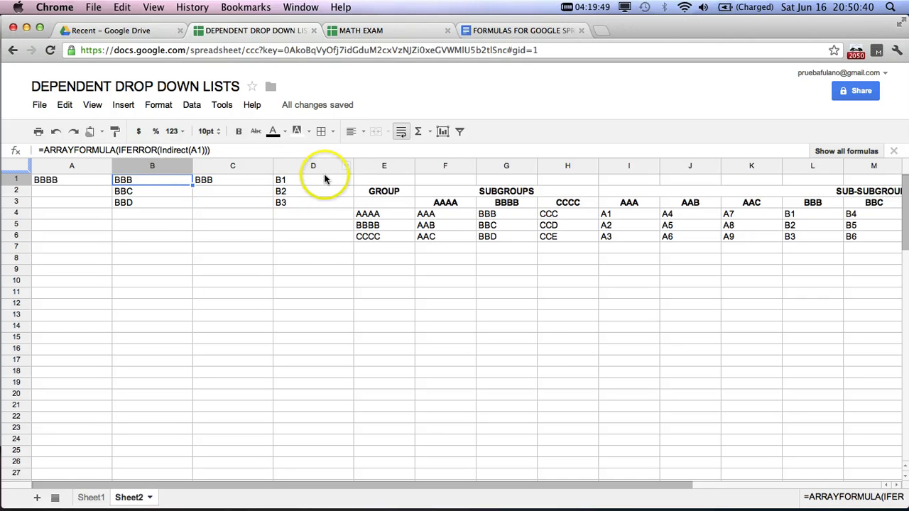
pyautogui.click(320, 179)
pyautogui.click(169, 179)
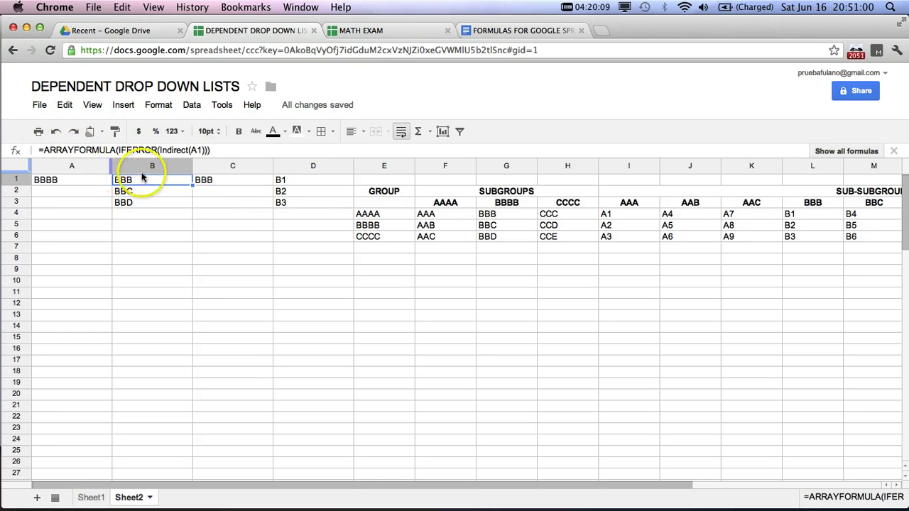
# Compare the OFFSET formulas in A1 and C1 of Sheet2, including the Sheet1 cells they reference
pyautogui.click(55, 181)
pyautogui.click(204, 180)
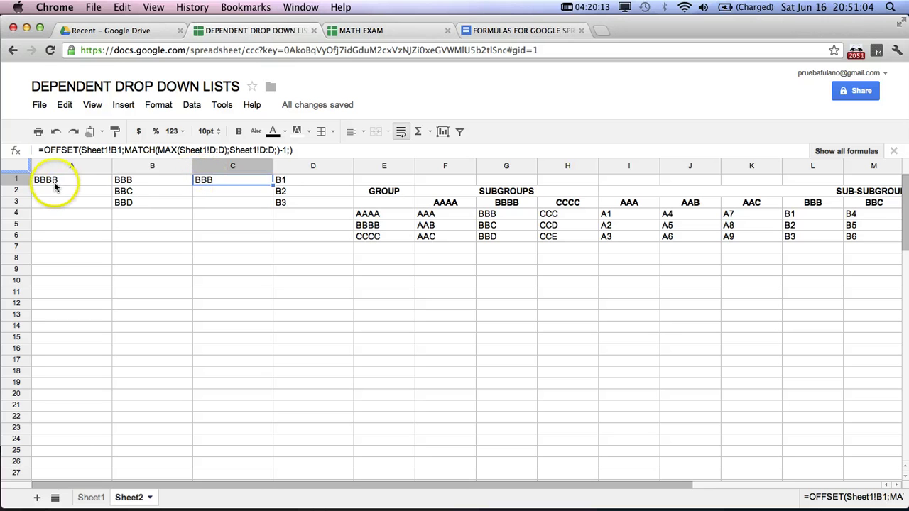
pyautogui.click(55, 183)
pyautogui.click(214, 181)
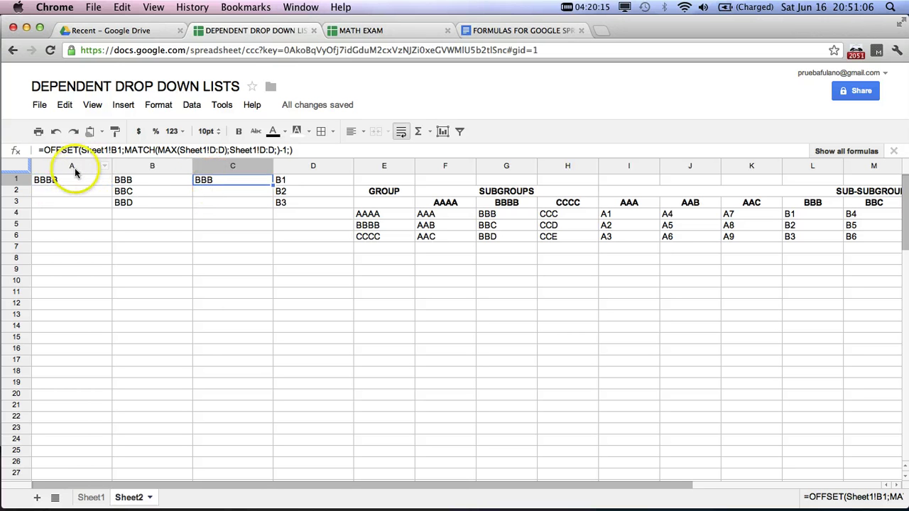
pyautogui.click(76, 177)
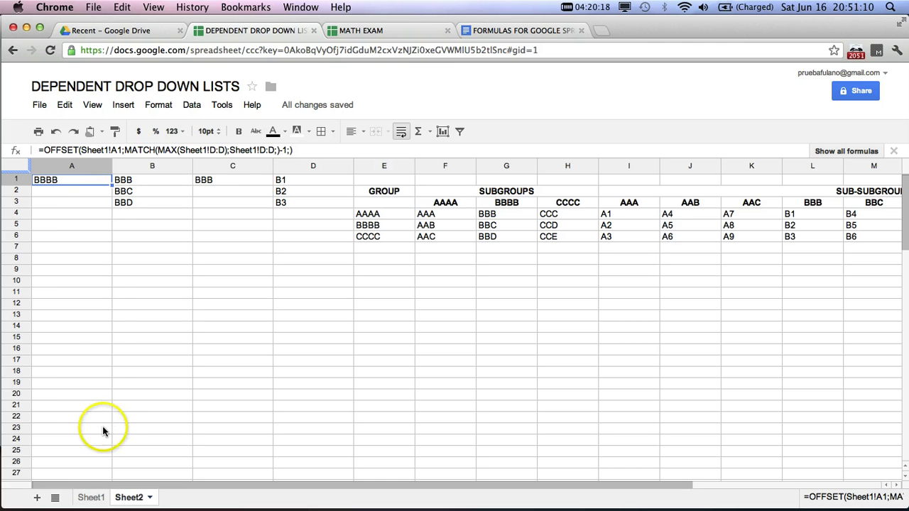
# Unhide column D on Sheet1 and inspect the timestamp in D1
pyautogui.click(83, 499)
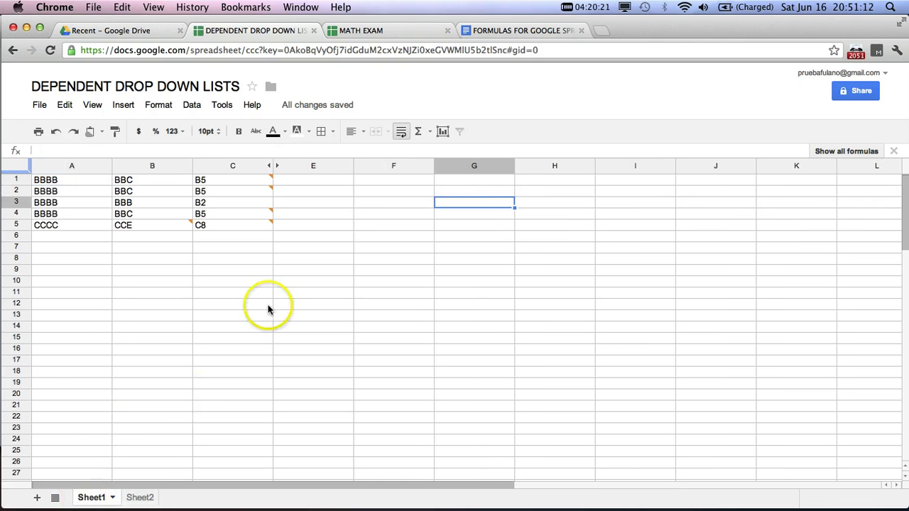
pyautogui.click(278, 168)
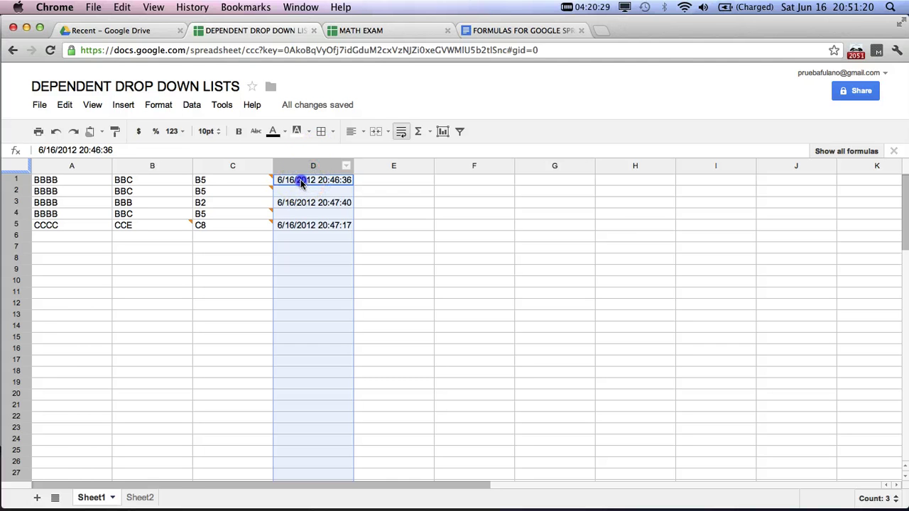
pyautogui.click(301, 183)
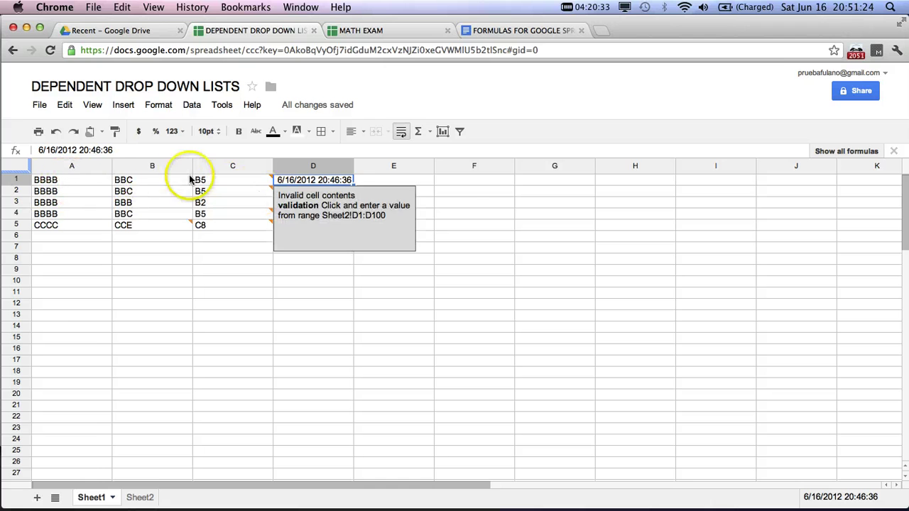
# Compare the group entry in A1 of Sheet1 with the OFFSET formula in A1 of Sheet2
pyautogui.click(140, 498)
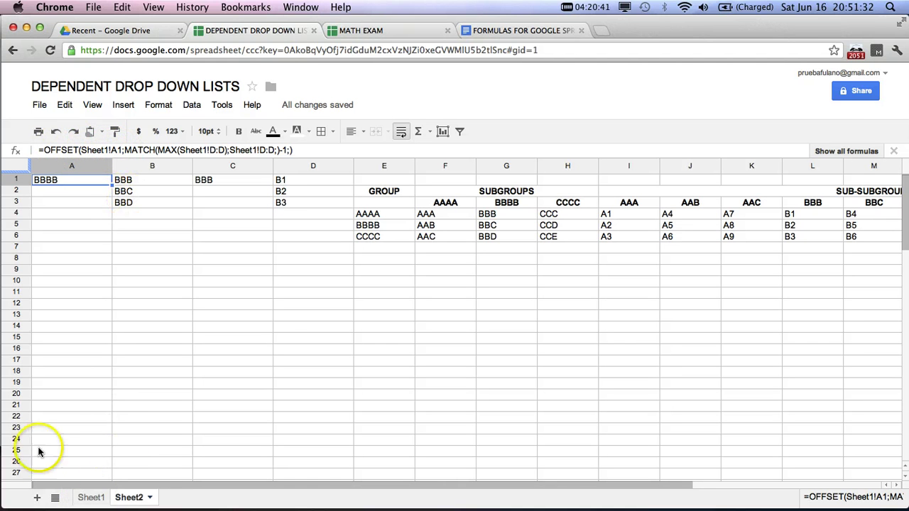
pyautogui.click(91, 497)
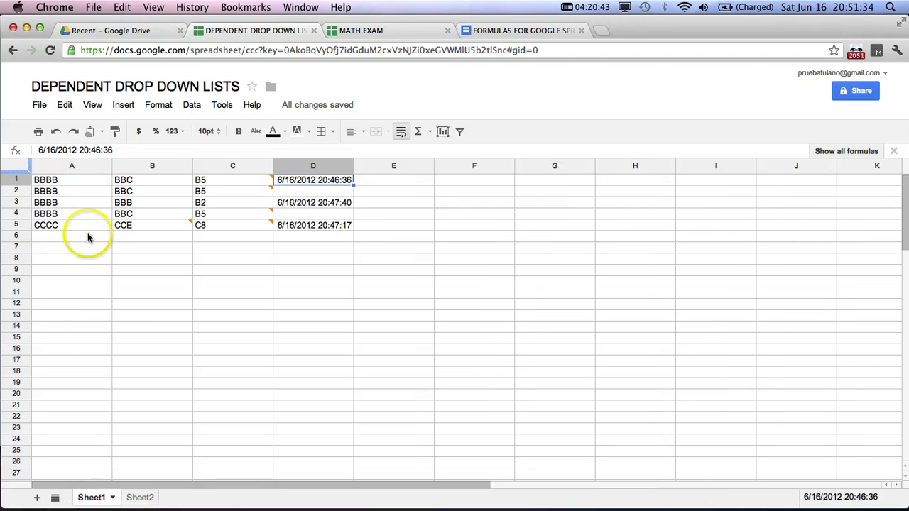
pyautogui.click(78, 183)
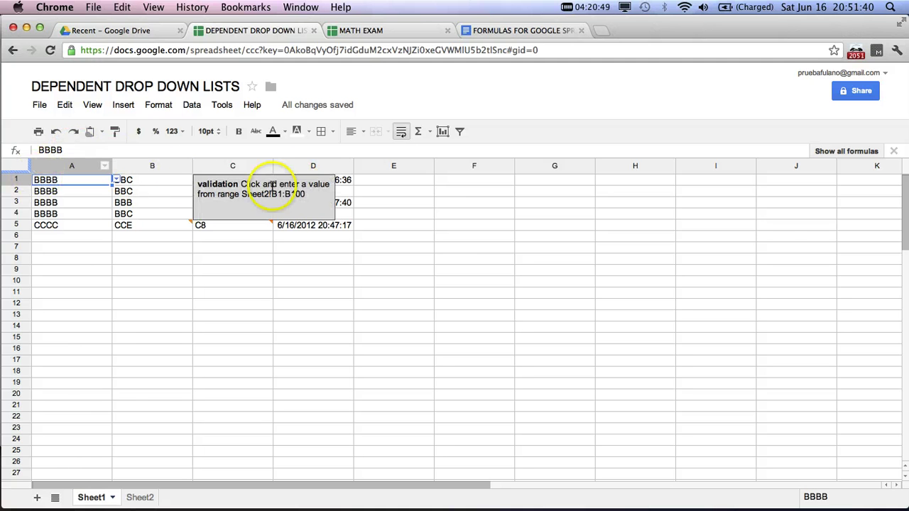
pyautogui.click(139, 498)
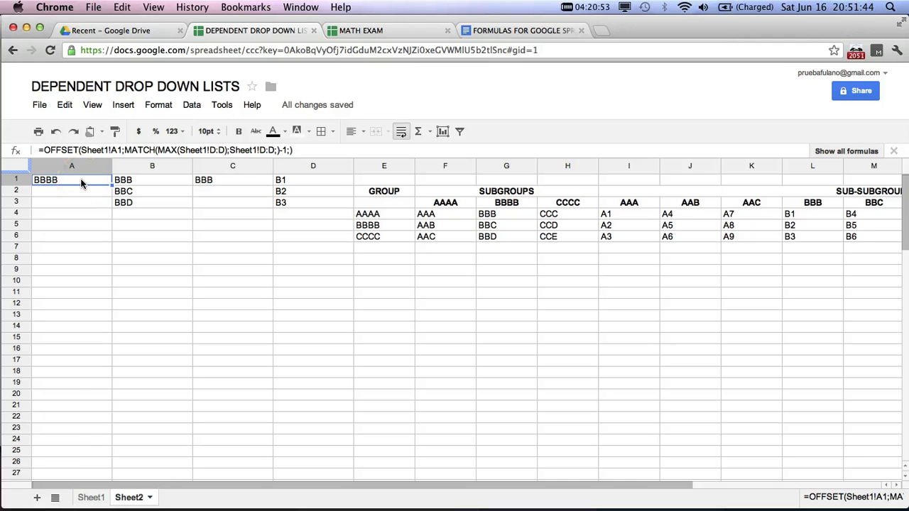
# On Sheet1, choose AAAA, AAA and A1 from the drop-down lists in cells A5, B5 and C5
pyautogui.click(91, 497)
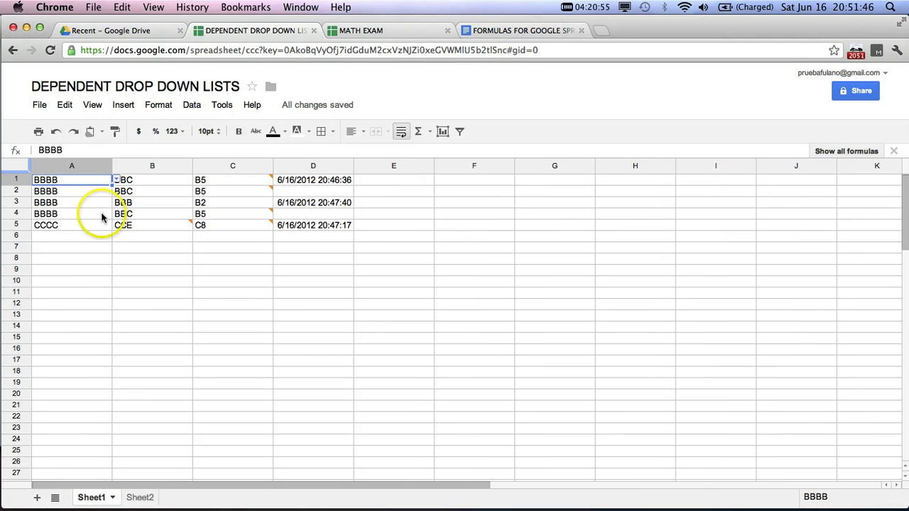
pyautogui.click(75, 227)
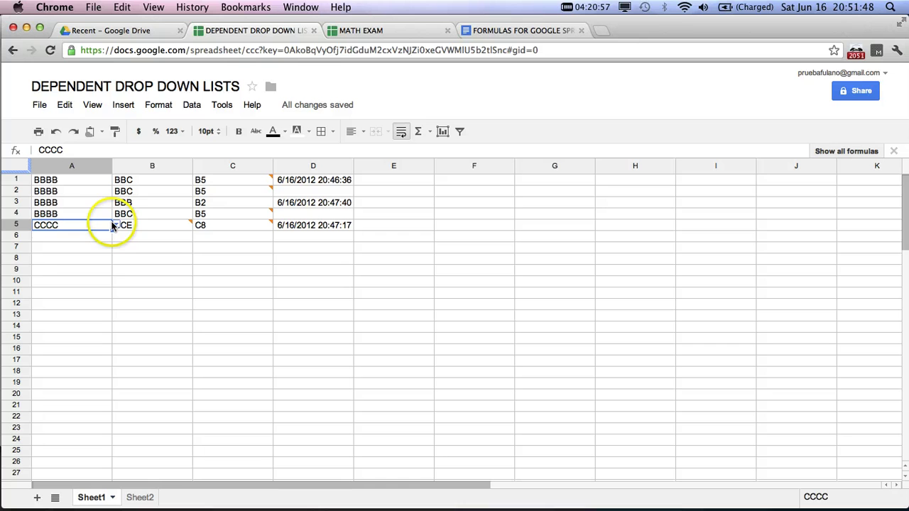
pyautogui.click(113, 226)
pyautogui.click(97, 241)
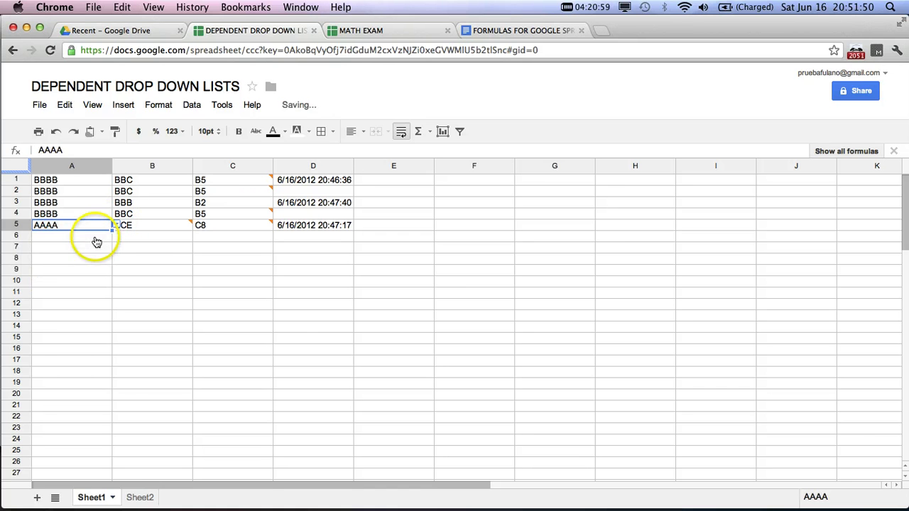
pyautogui.click(179, 225)
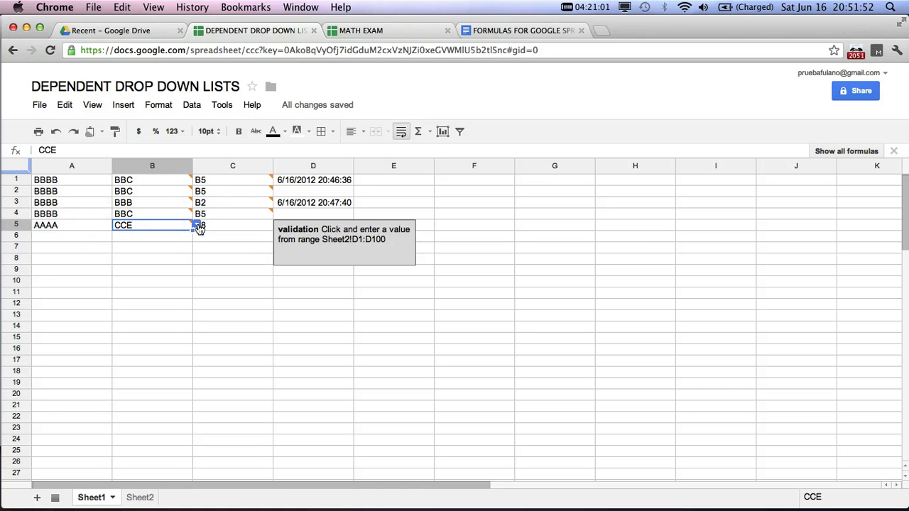
pyautogui.click(196, 225)
pyautogui.click(192, 243)
pyautogui.click(230, 225)
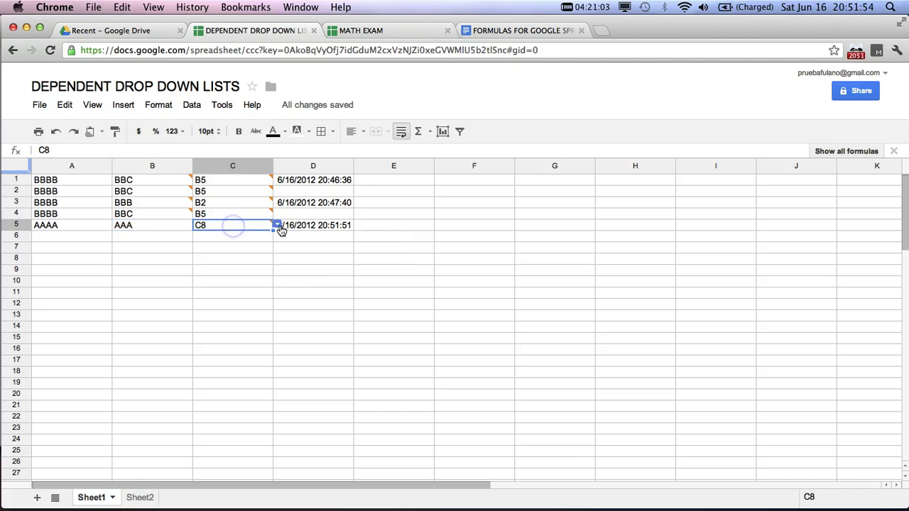
pyautogui.click(278, 225)
pyautogui.click(256, 241)
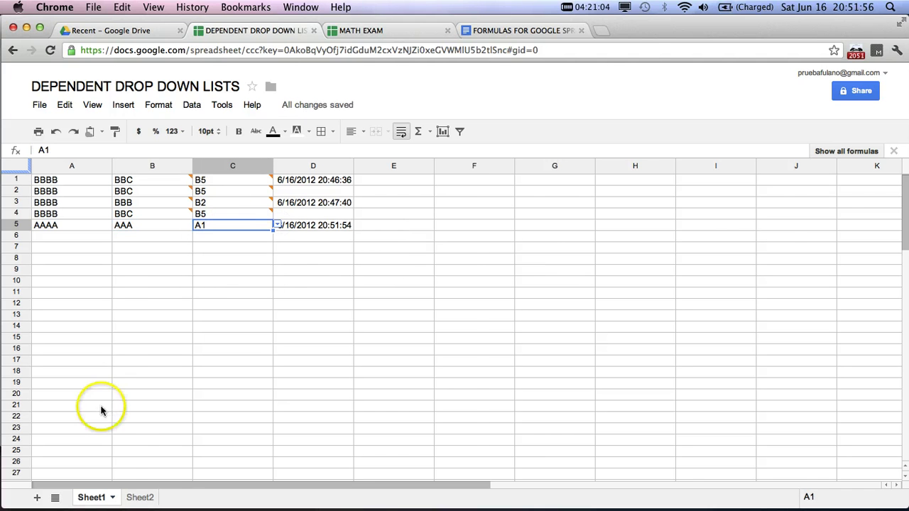
# Examine the OFFSET formulas in A1 and C1 of Sheet2, highlighting the Sheet1!B1 reference in the C1 formula
pyautogui.click(139, 498)
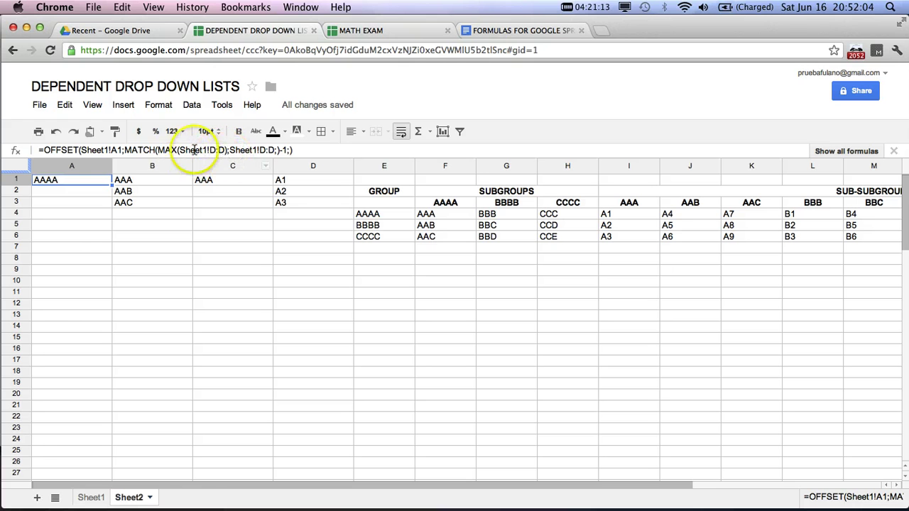
pyautogui.click(76, 184)
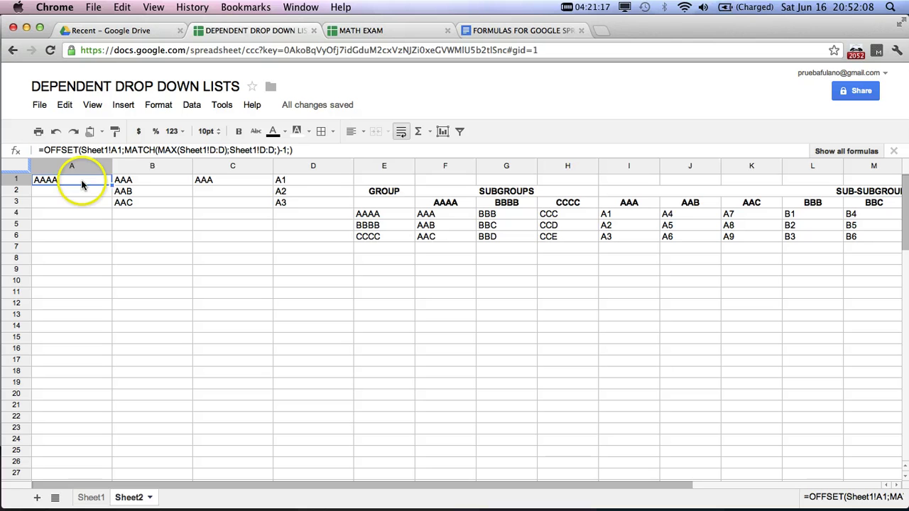
pyautogui.click(227, 182)
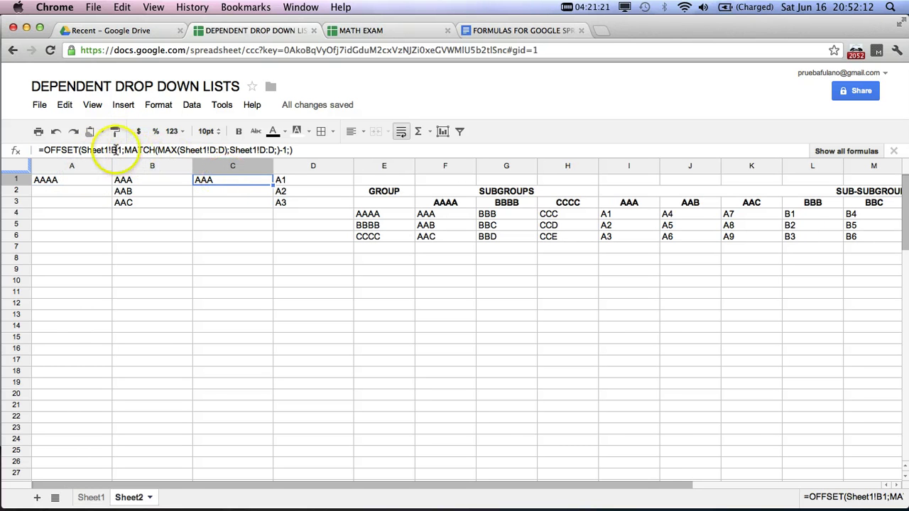
pyautogui.doubleClick(116, 149)
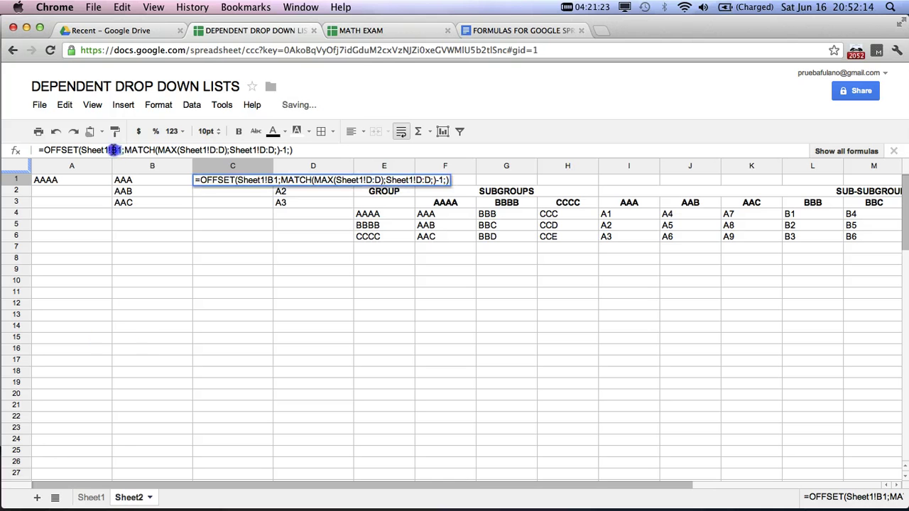
# Compare the row 5 choices on Sheet1 with the sub-subgroup items starting in D1 of Sheet2
pyautogui.click(91, 497)
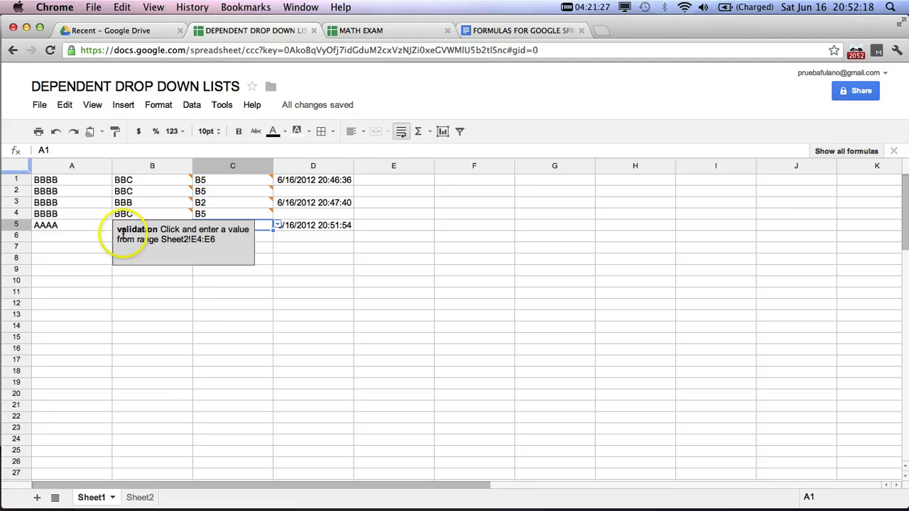
pyautogui.click(139, 497)
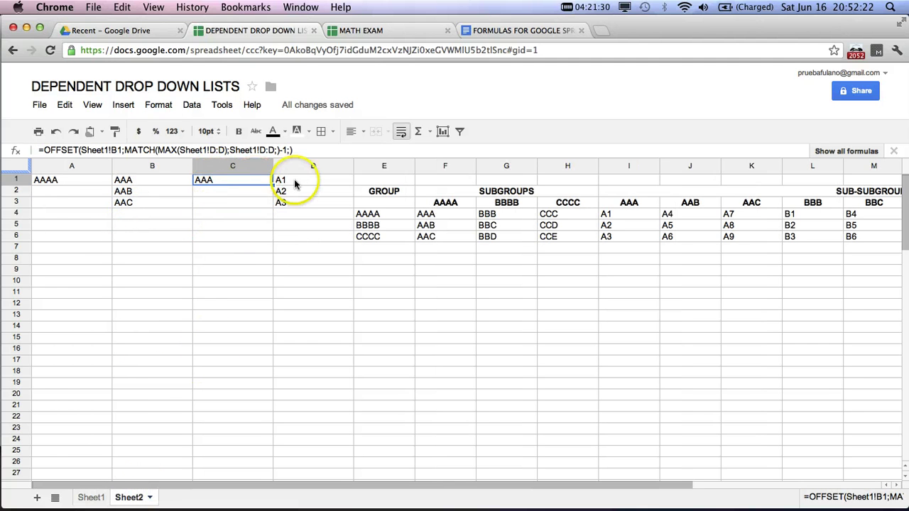
pyautogui.moveTo(297, 183); pyautogui.dragTo(297, 196)
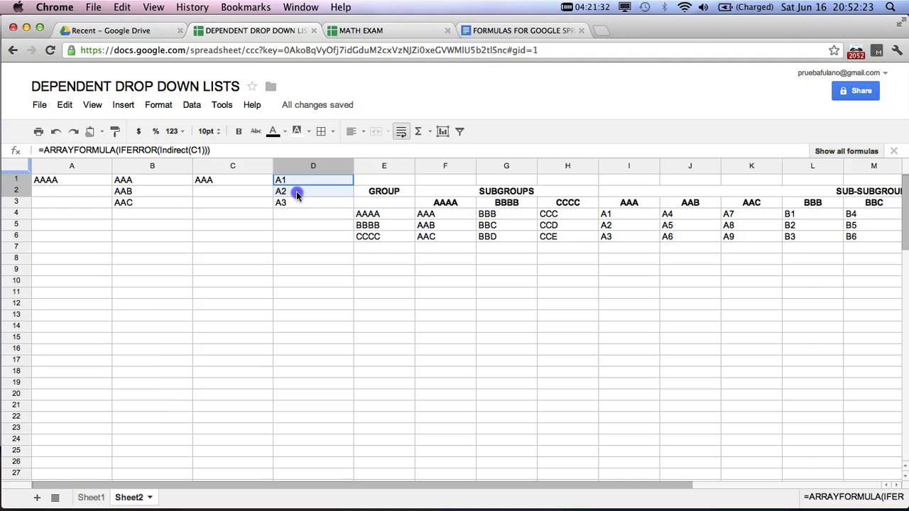
# Review the entries and validation ranges on Sheet1, ending with the subgroup validation in cell B1
pyautogui.click(91, 497)
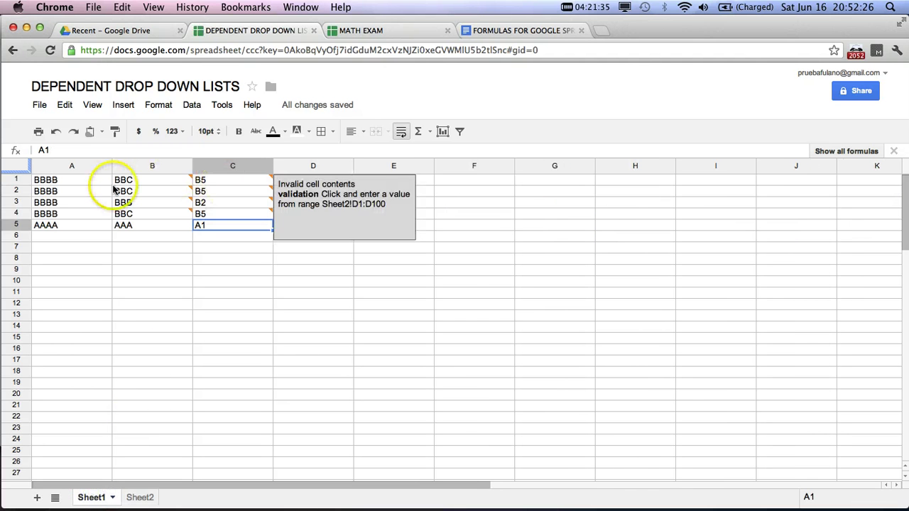
pyautogui.moveTo(175, 231)
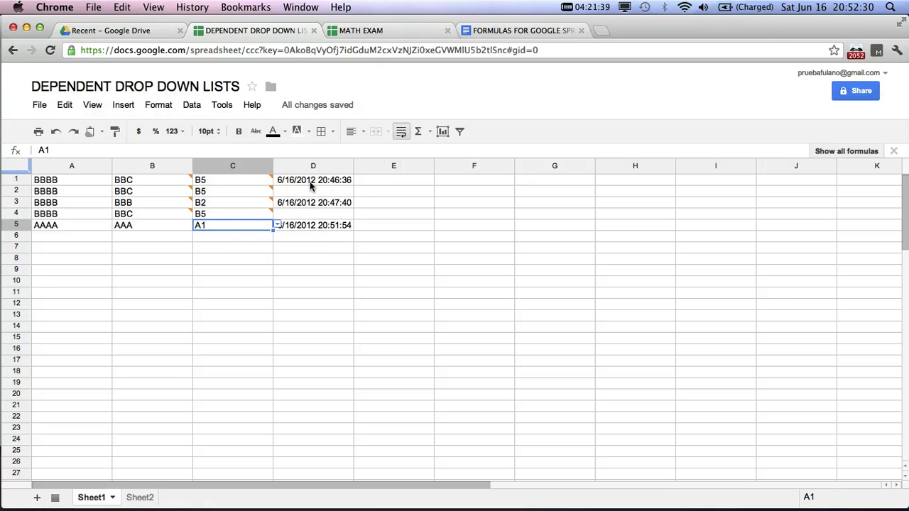
pyautogui.moveTo(122, 181)
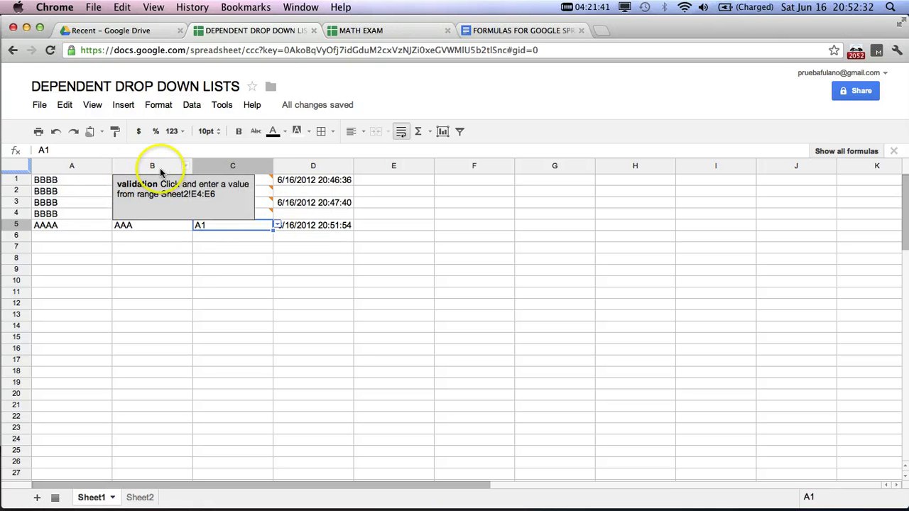
pyautogui.click(160, 169)
pyautogui.click(147, 183)
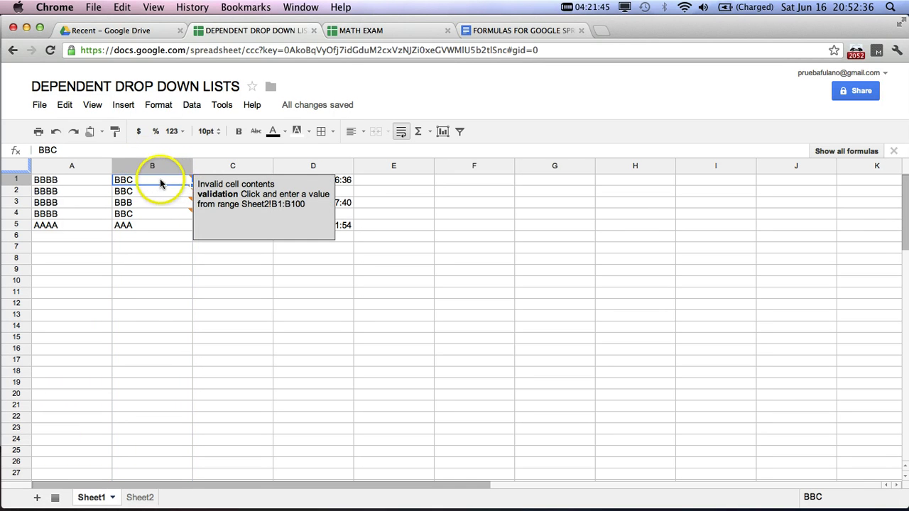
# Examine the subgroup items in B1:B3 of Sheet2, and return to Sheet1
pyautogui.click(140, 497)
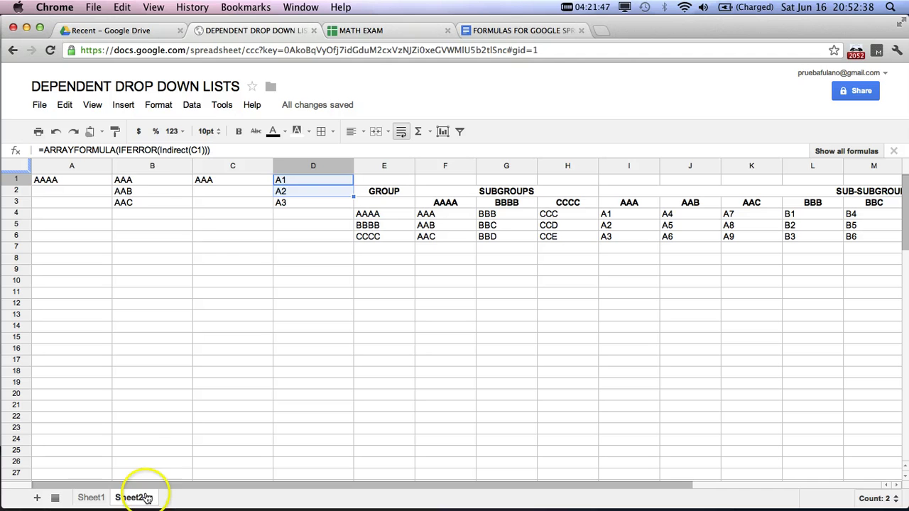
pyautogui.moveTo(179, 183); pyautogui.dragTo(178, 204)
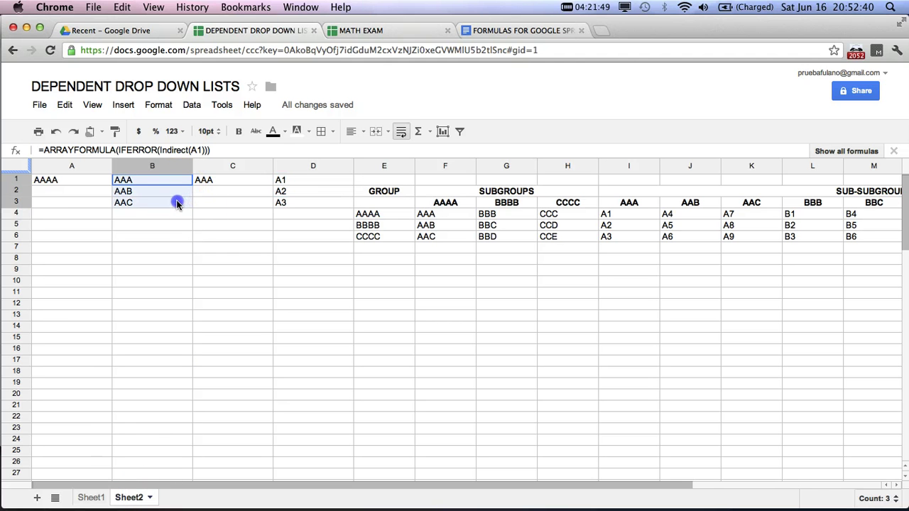
pyautogui.click(90, 496)
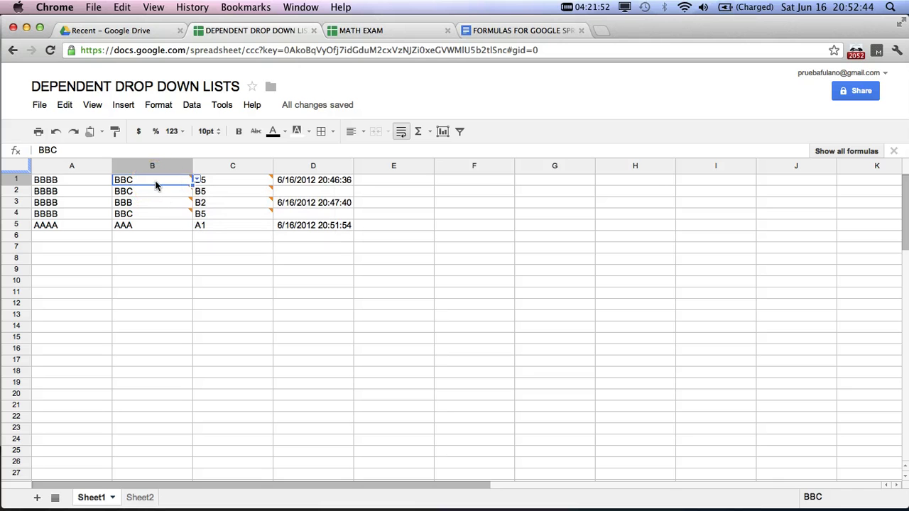
# Set the validation of Sheet1 cell A1 to items from a list using the range GROUP, and check its drop-down choices
pyautogui.click(86, 179)
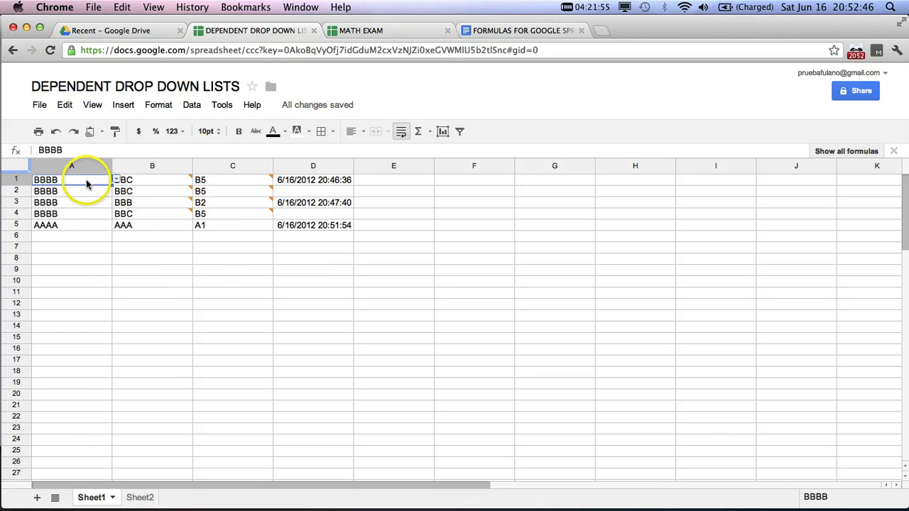
pyautogui.click(191, 105)
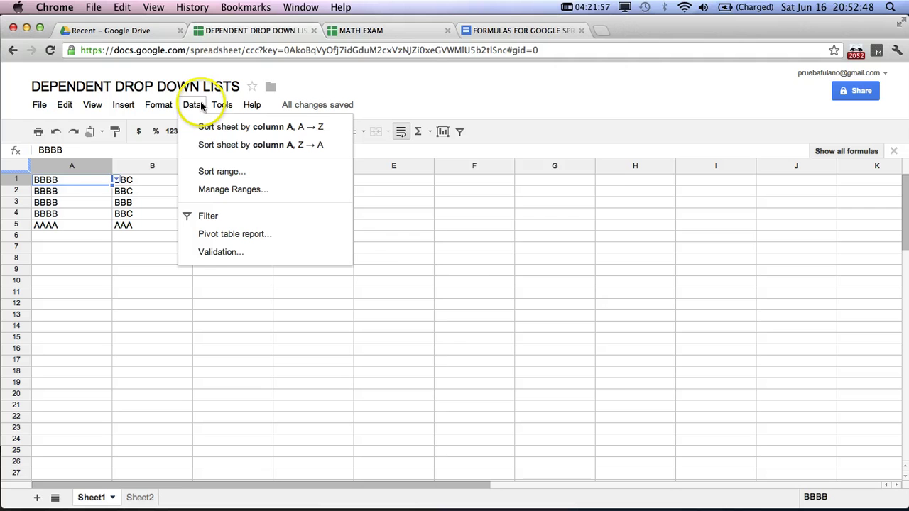
pyautogui.click(209, 252)
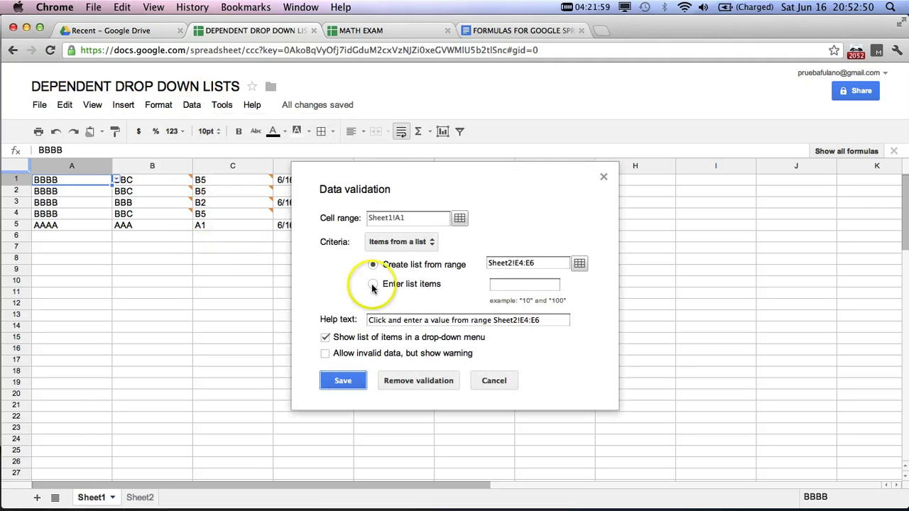
pyautogui.click(401, 242)
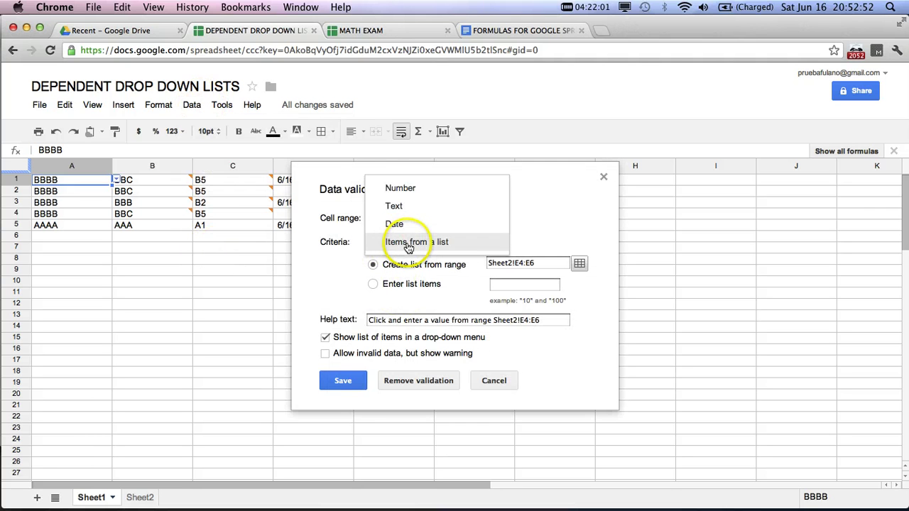
pyautogui.click(405, 243)
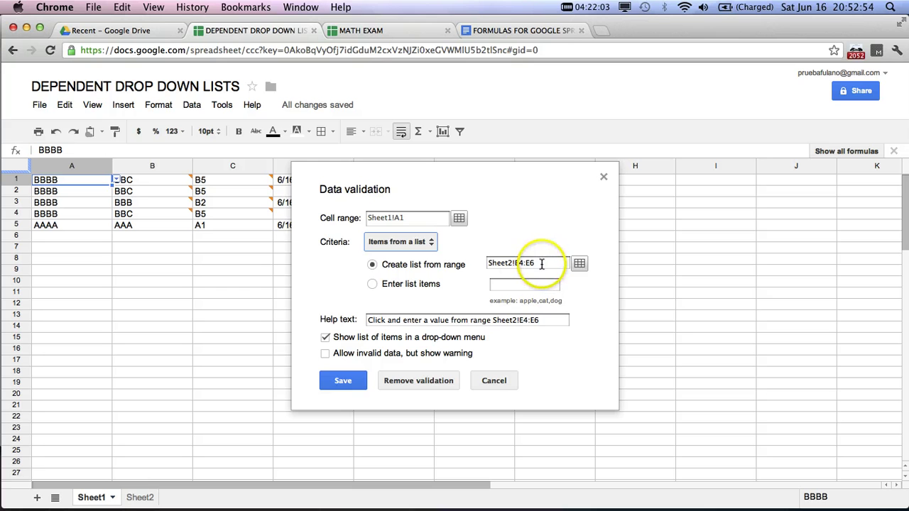
pyautogui.moveTo(539, 263); pyautogui.dragTo(502, 263)
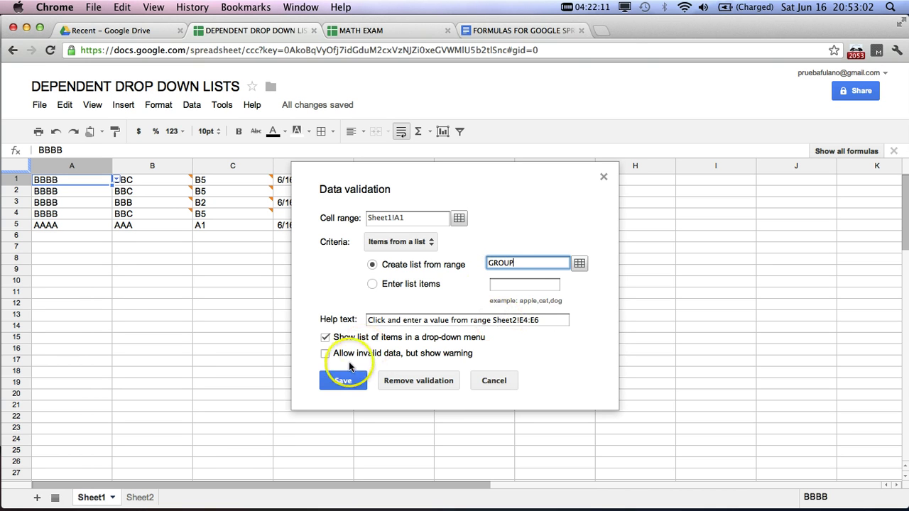
pyautogui.click(344, 380)
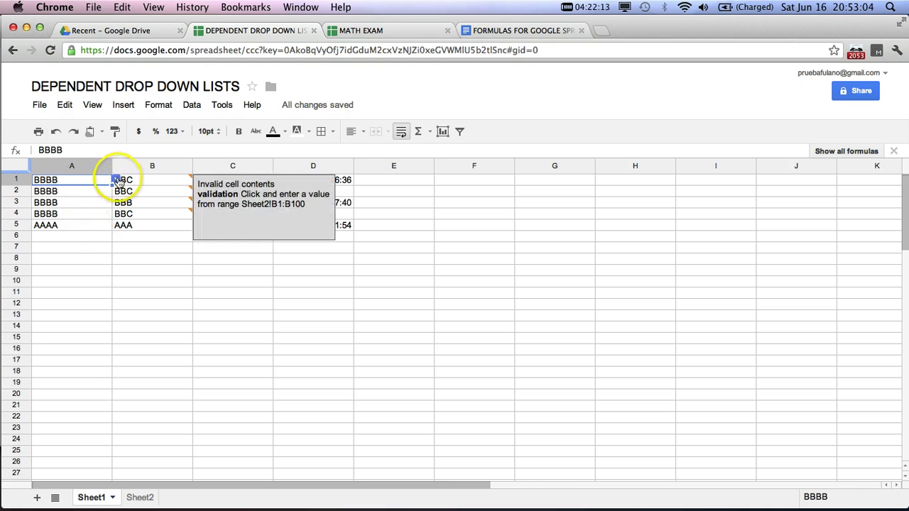
pyautogui.click(114, 179)
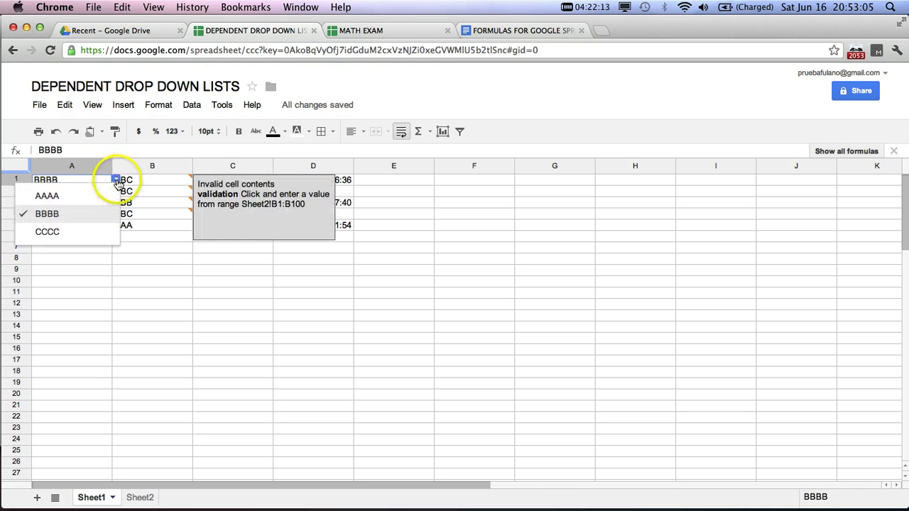
# Save the validation of Sheet1 cell B1 as a list from range Sheet2!B1:B100, and check its drop-down choices
pyautogui.click(156, 180)
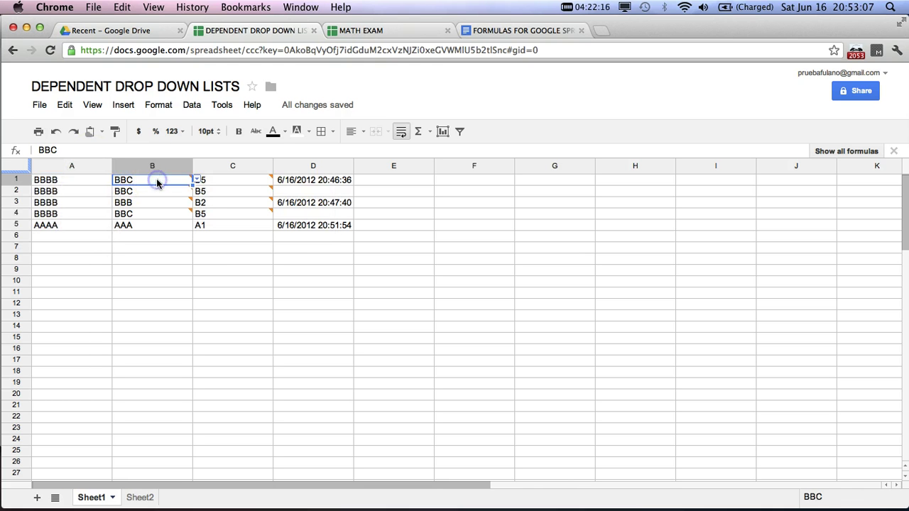
pyautogui.click(213, 107)
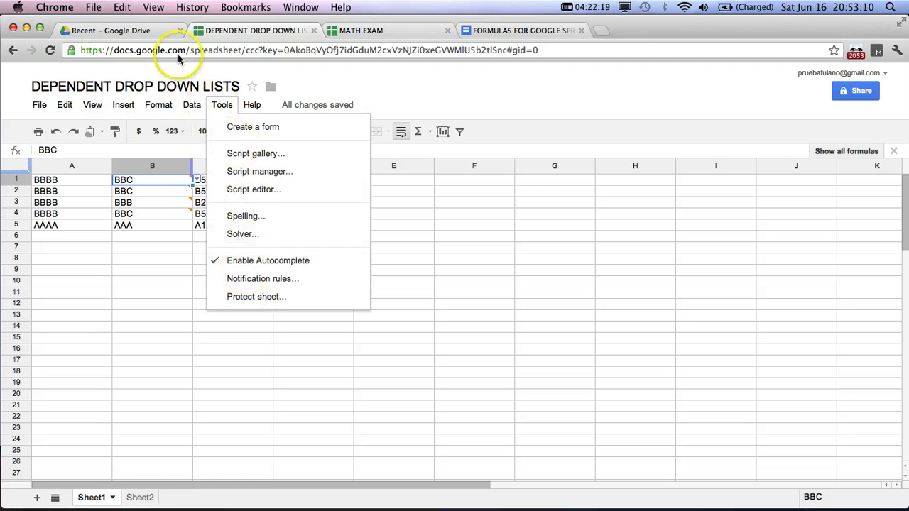
pyautogui.click(186, 110)
pyautogui.click(235, 257)
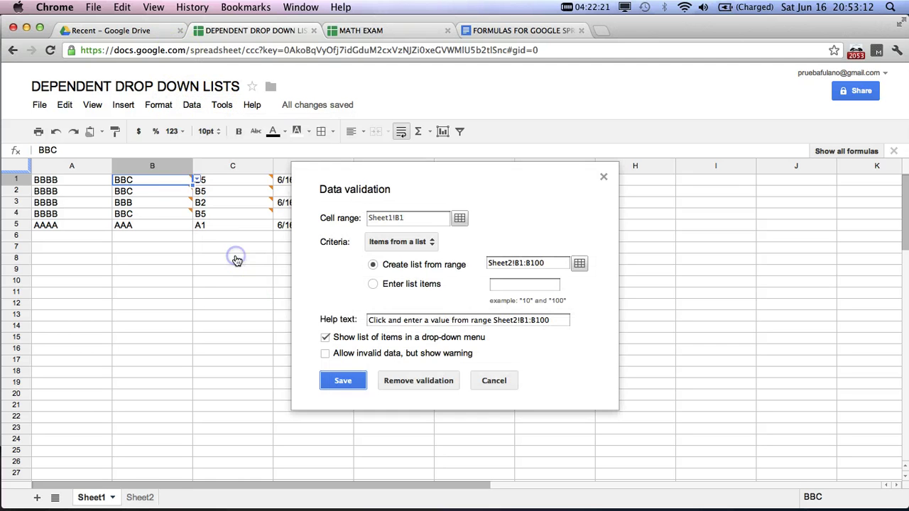
pyautogui.click(579, 263)
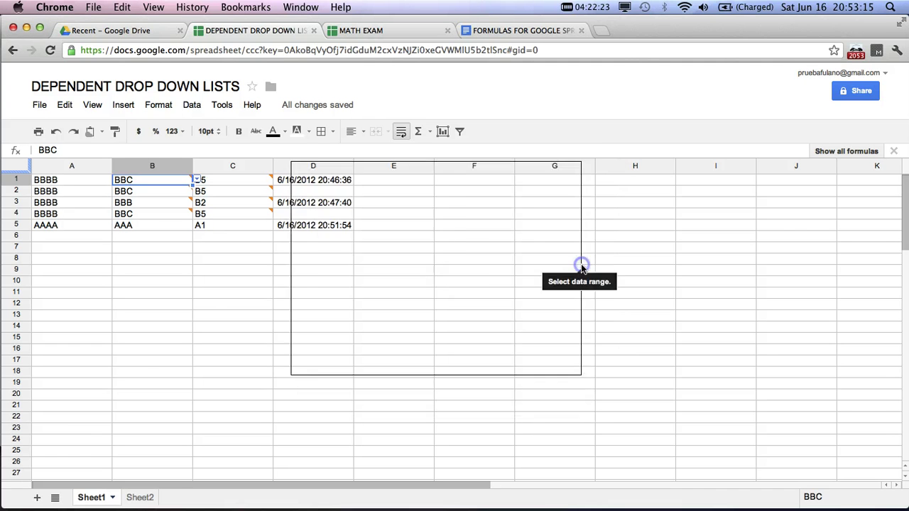
pyautogui.click(141, 497)
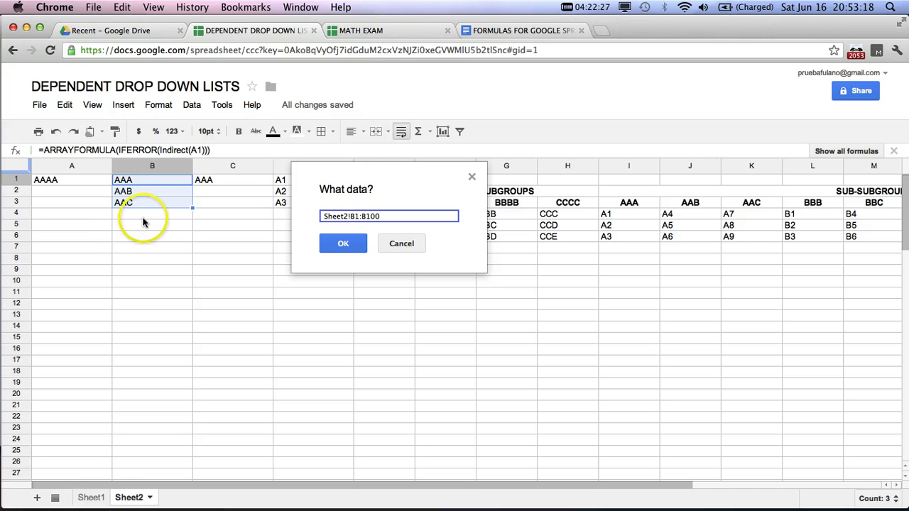
pyautogui.moveTo(168, 177); pyautogui.dragTo(151, 198)
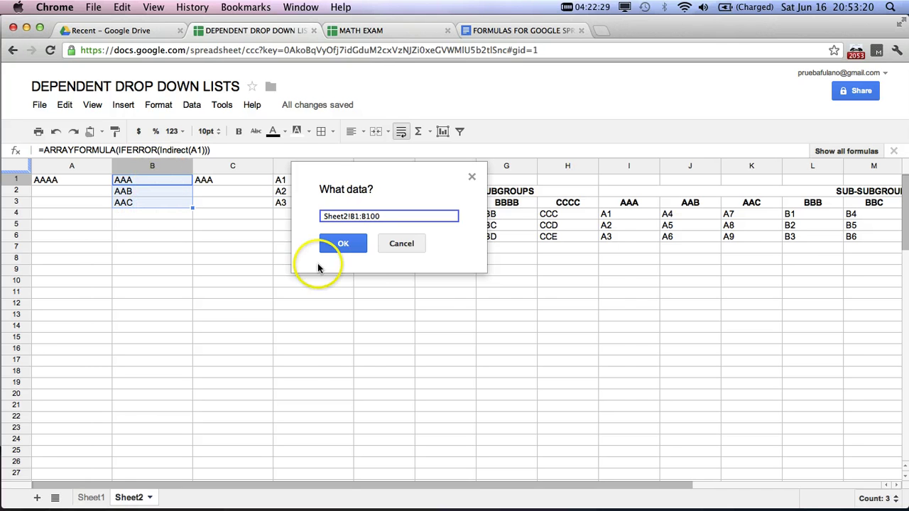
pyautogui.click(344, 246)
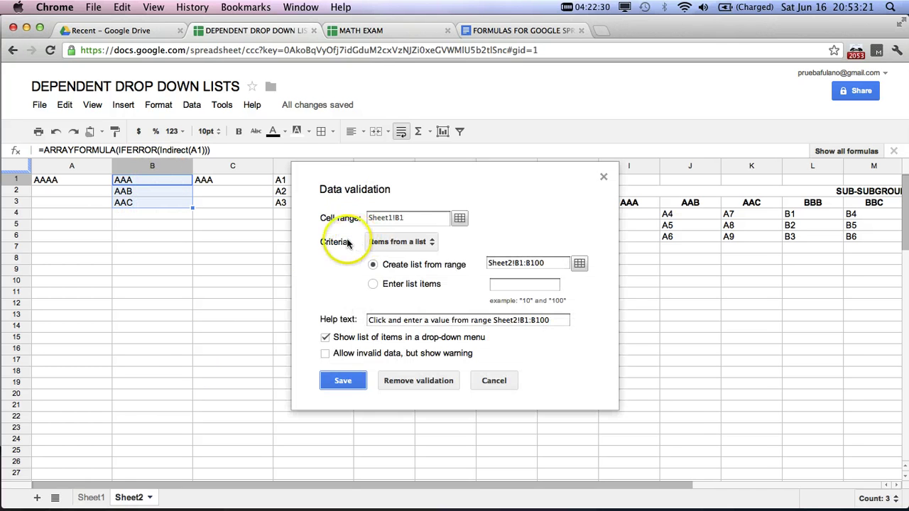
pyautogui.click(344, 382)
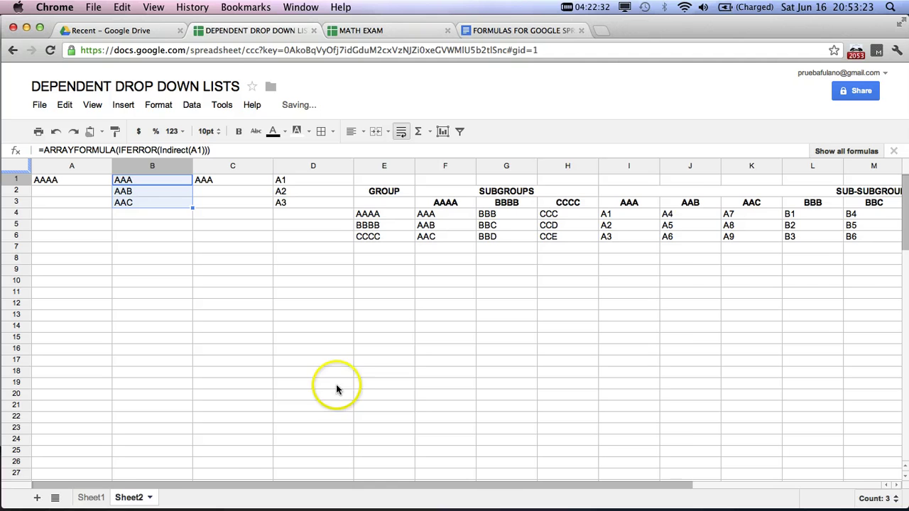
pyautogui.click(90, 498)
pyautogui.click(198, 181)
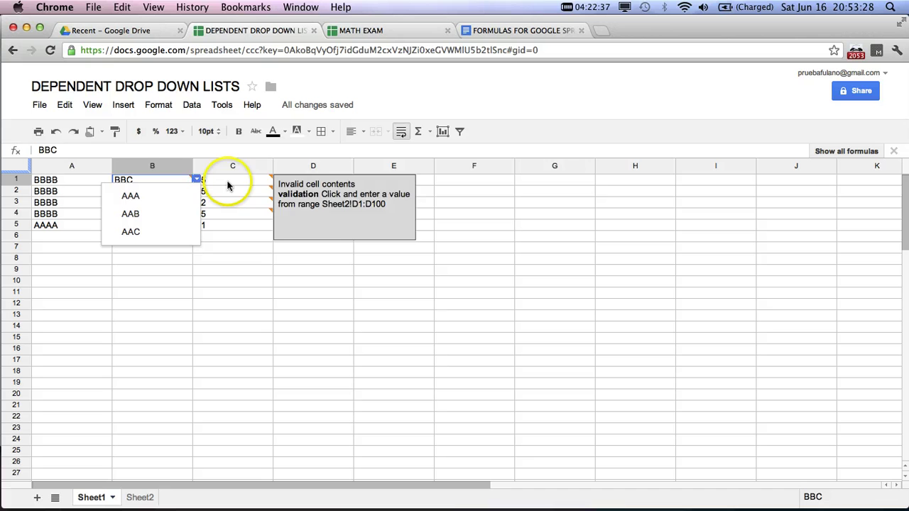
# Set the validation of Sheet1 cell C1 to items from a list using the range Sheet2!D1:D3
pyautogui.click(227, 186)
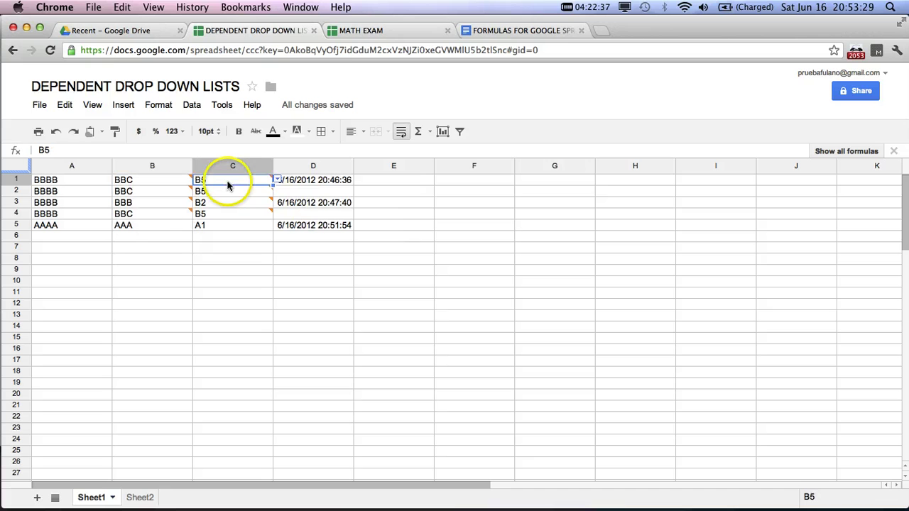
pyautogui.click(193, 105)
pyautogui.click(219, 252)
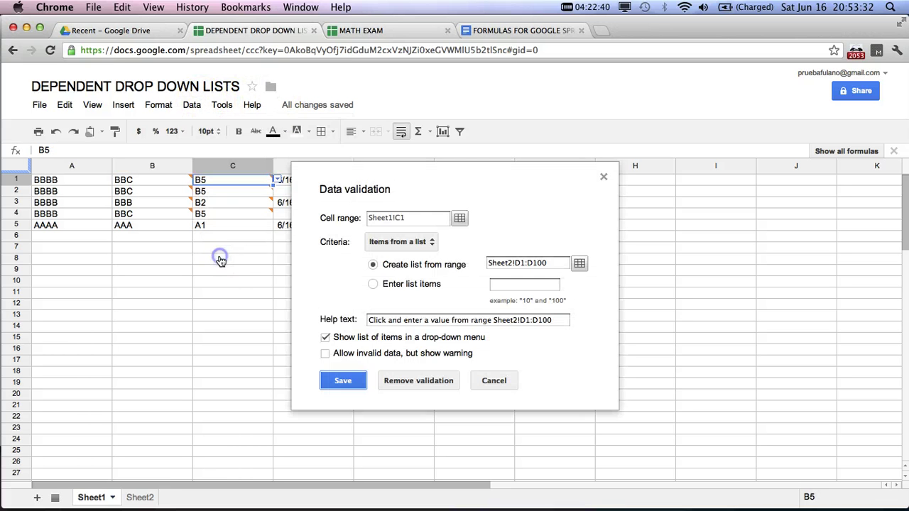
pyautogui.click(423, 242)
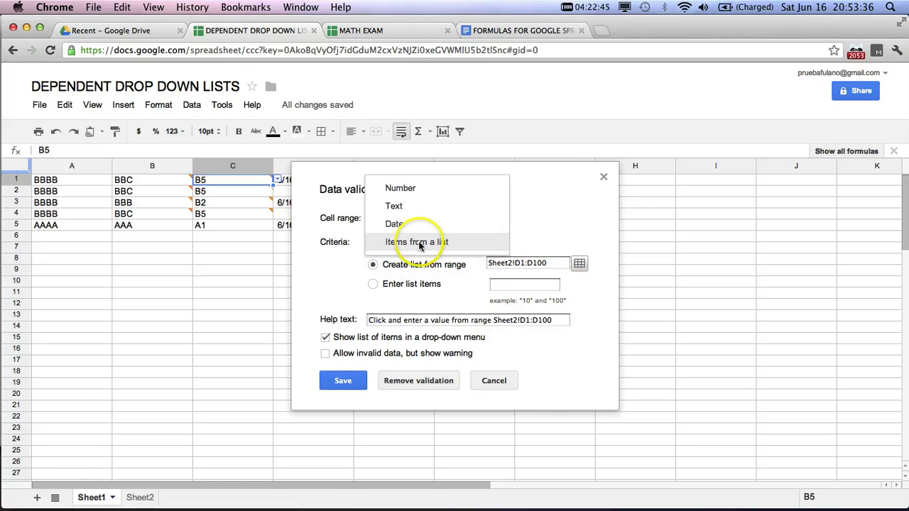
pyautogui.click(419, 242)
pyautogui.click(579, 263)
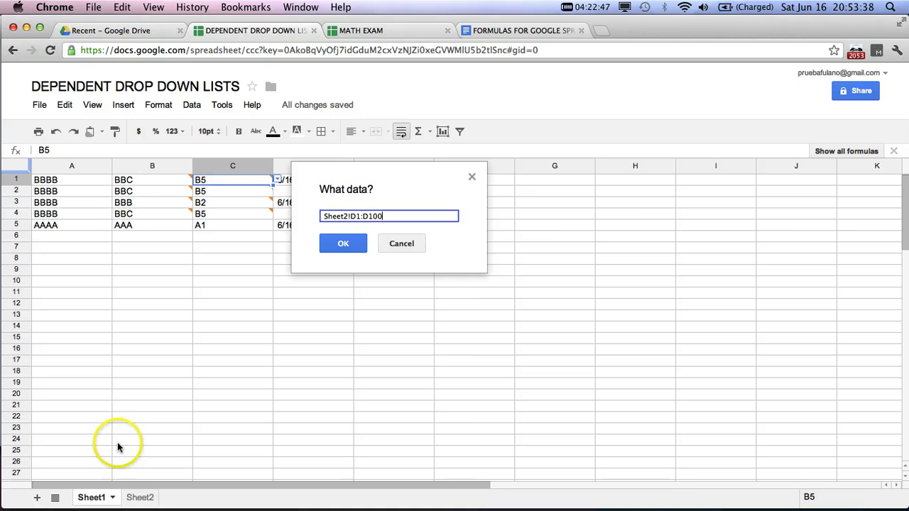
pyautogui.click(142, 499)
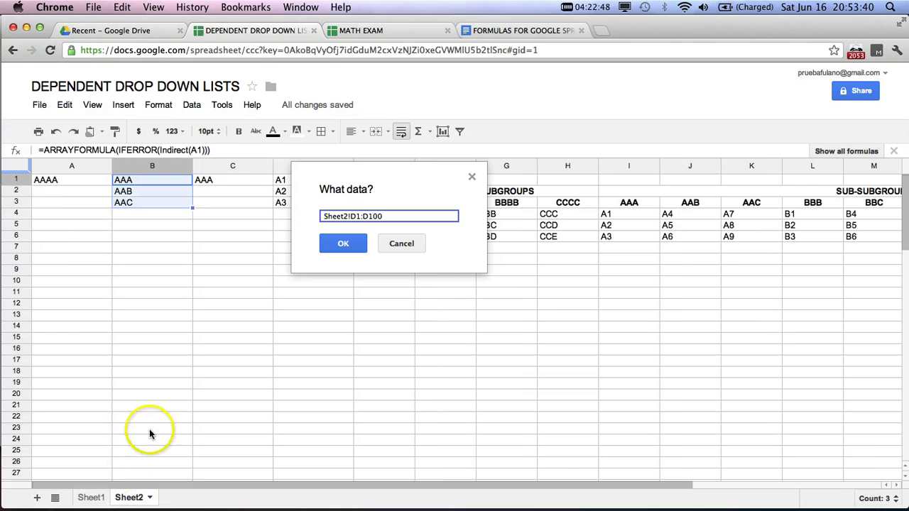
pyautogui.click(281, 183)
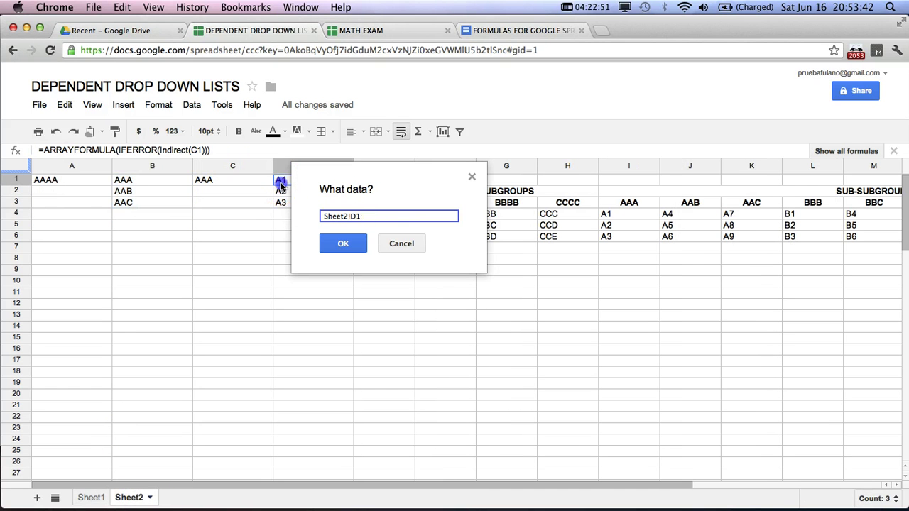
pyautogui.click(337, 243)
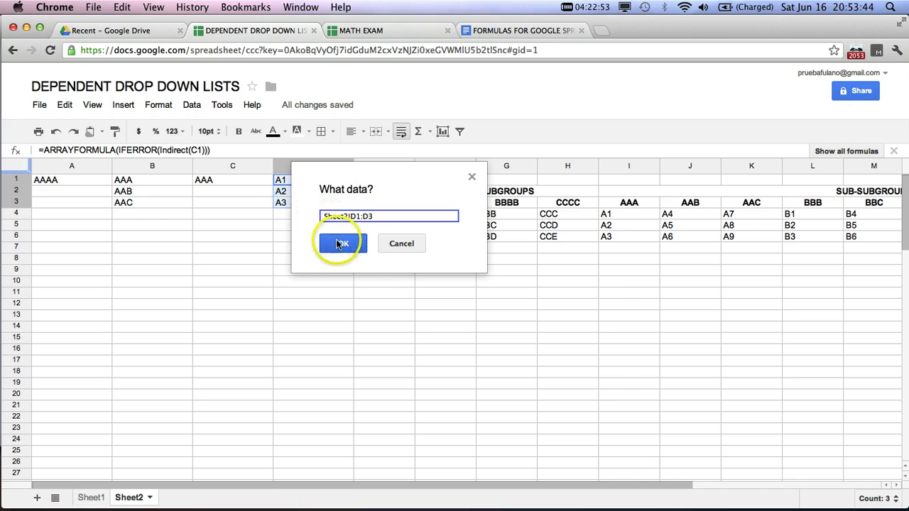
pyautogui.click(334, 378)
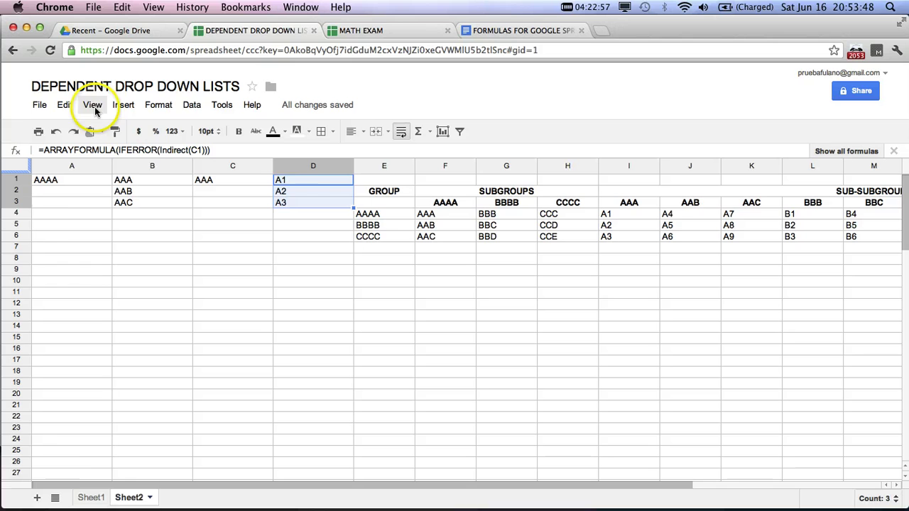
# Check the choices offered by the drop-down list in cell C1 on Sheet1
pyautogui.click(91, 497)
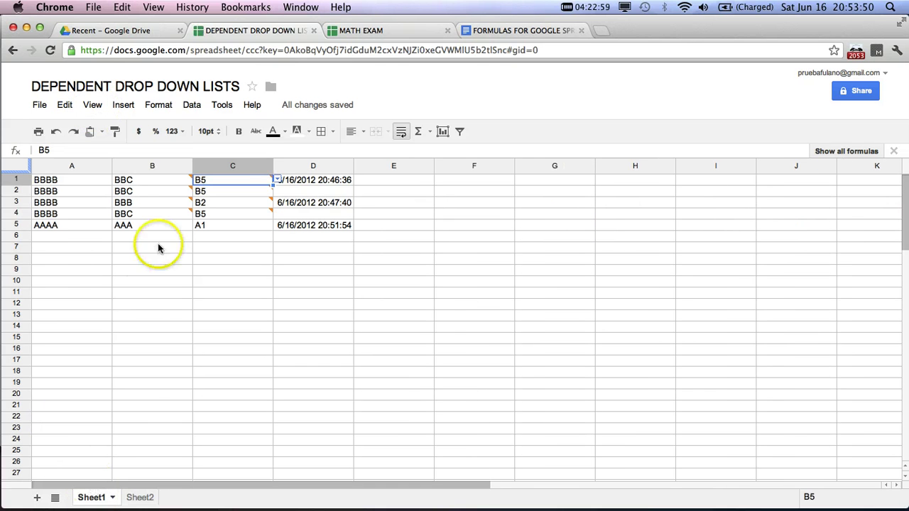
pyautogui.click(275, 178)
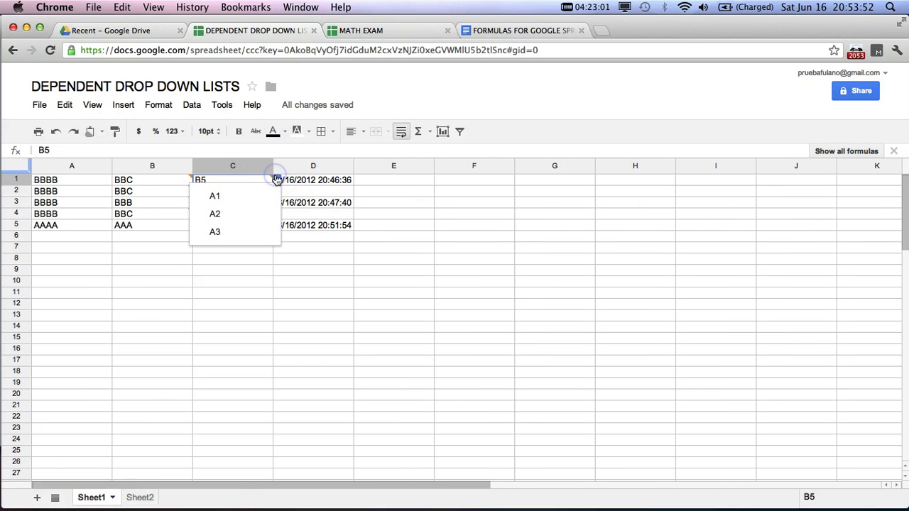
pyautogui.click(279, 182)
# On Sheet1, choose AAAA, AAA and A1 from the drop-down lists in cells A1, B1 and C1
pyautogui.click(83, 178)
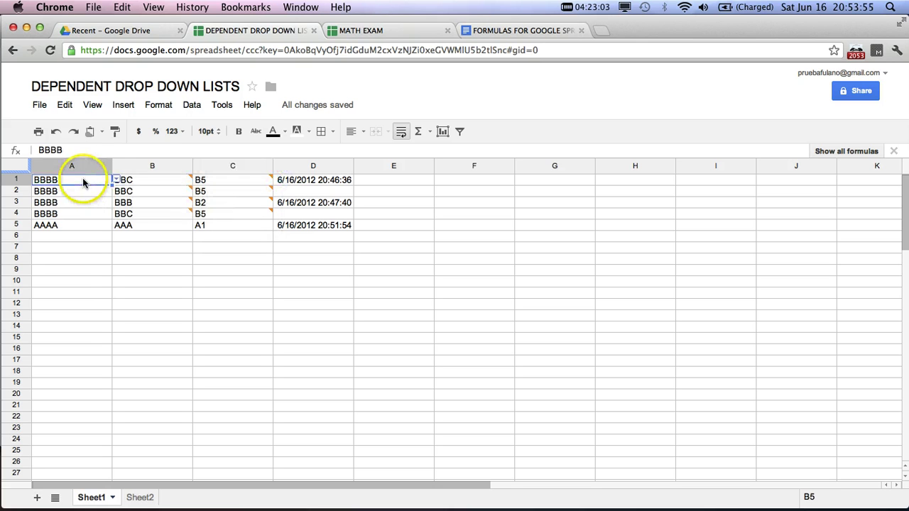
pyautogui.click(118, 181)
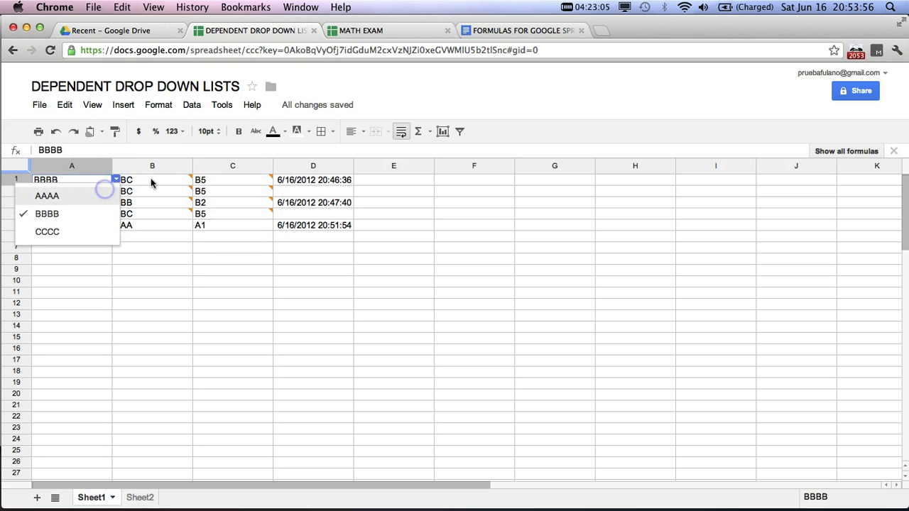
pyautogui.click(104, 189)
pyautogui.click(152, 182)
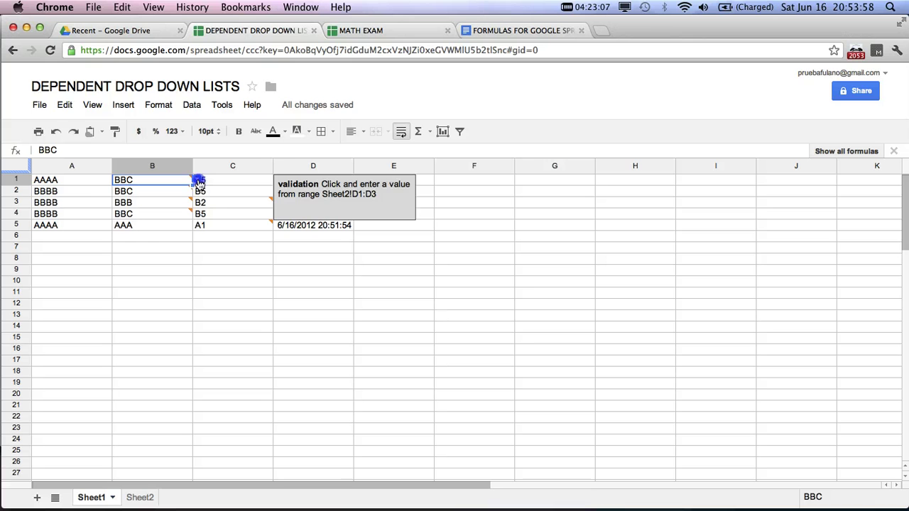
pyautogui.click(199, 183)
pyautogui.click(184, 199)
pyautogui.click(237, 182)
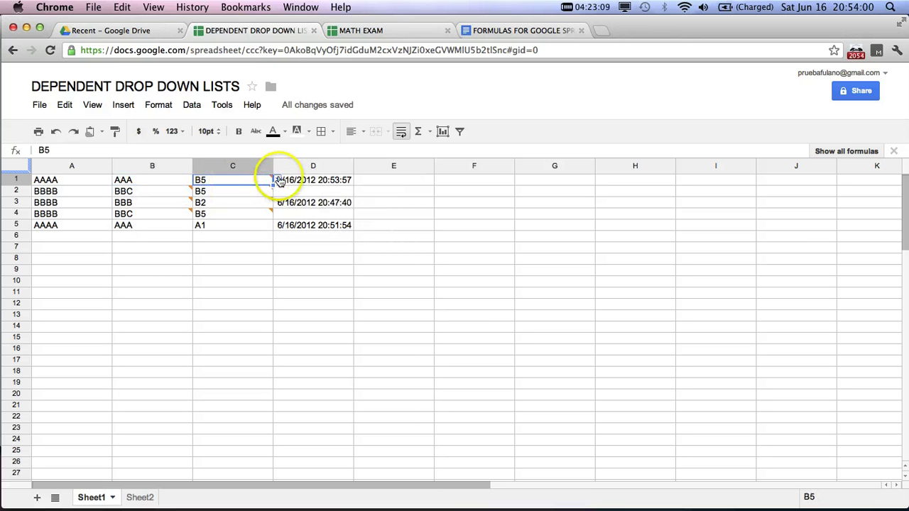
pyautogui.click(277, 181)
pyautogui.click(260, 193)
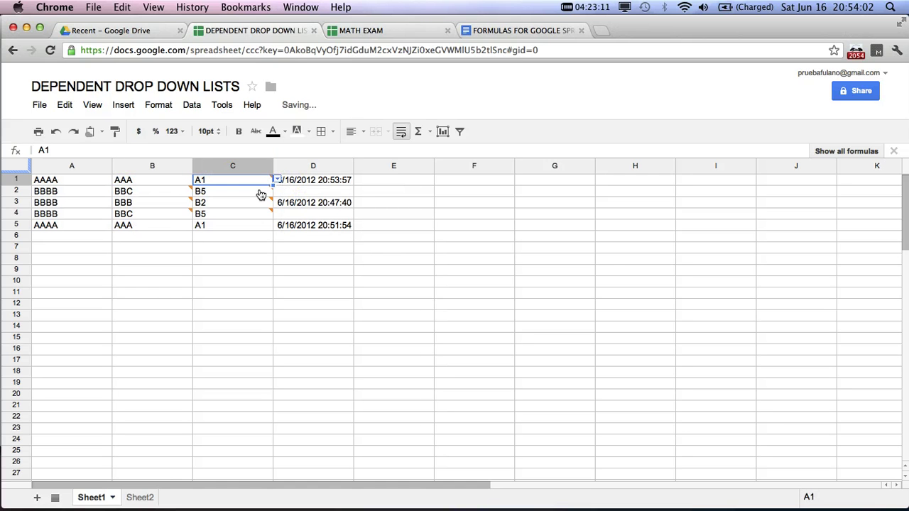
# On Sheet1, choose CCCC, CCC and C2 from the drop-down lists in cells A2, B2 and C2
pyautogui.click(81, 191)
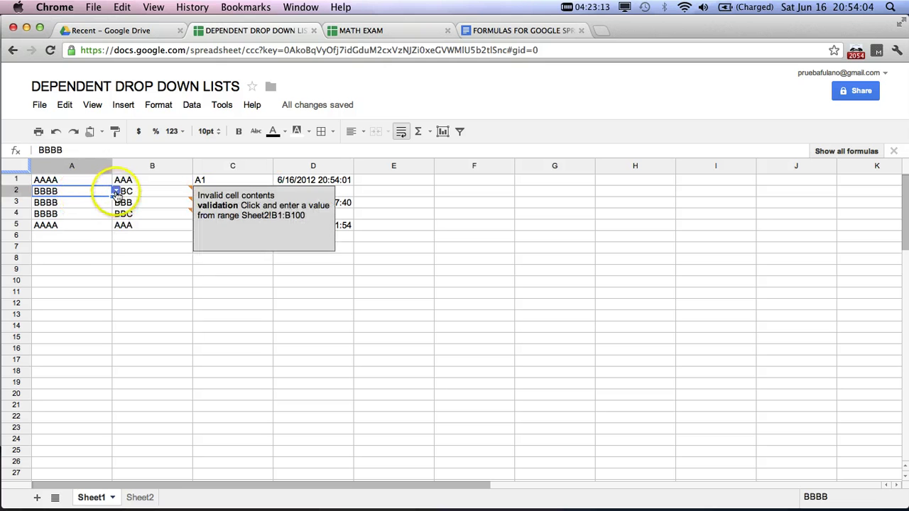
pyautogui.click(114, 192)
pyautogui.click(76, 243)
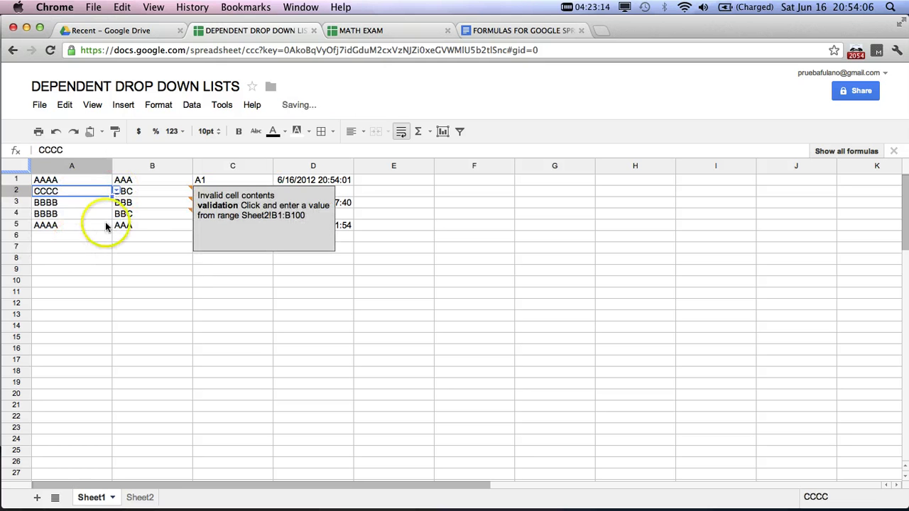
pyautogui.click(168, 190)
pyautogui.moveTo(197, 186)
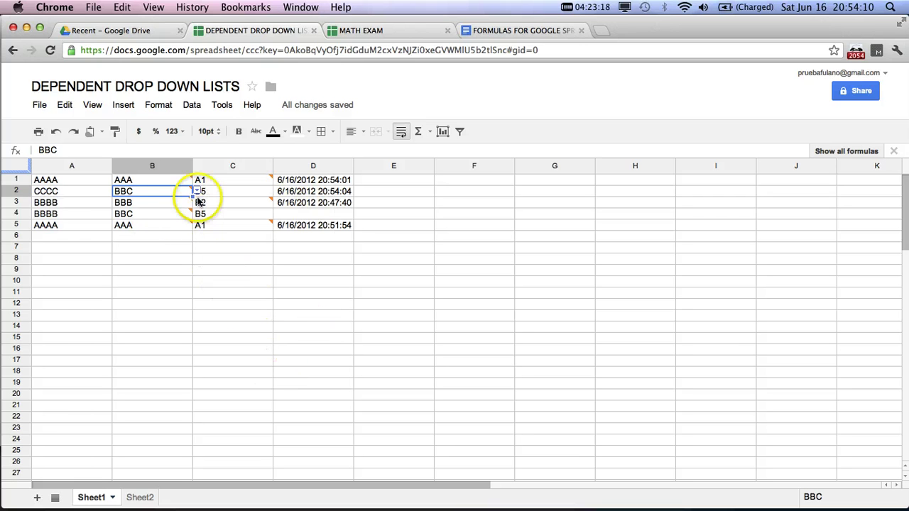
pyautogui.click(190, 191)
pyautogui.click(175, 209)
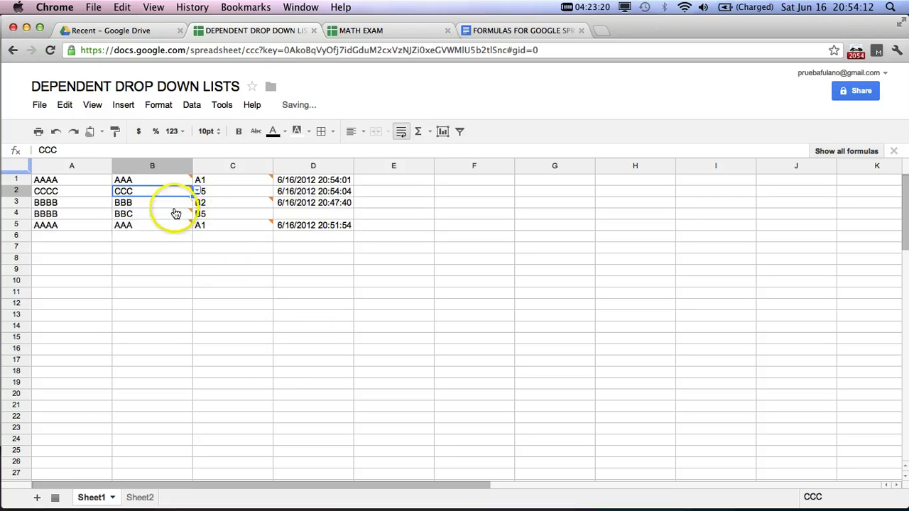
pyautogui.click(268, 189)
pyautogui.click(277, 192)
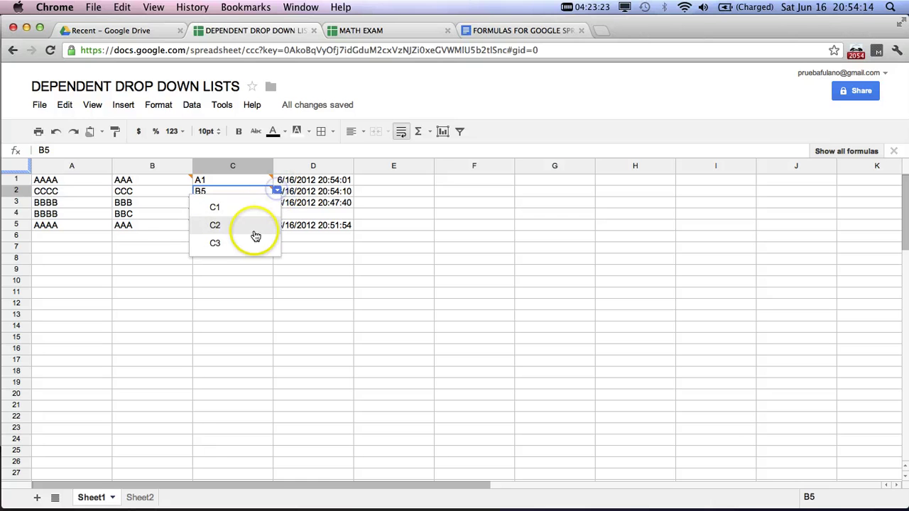
pyautogui.click(249, 227)
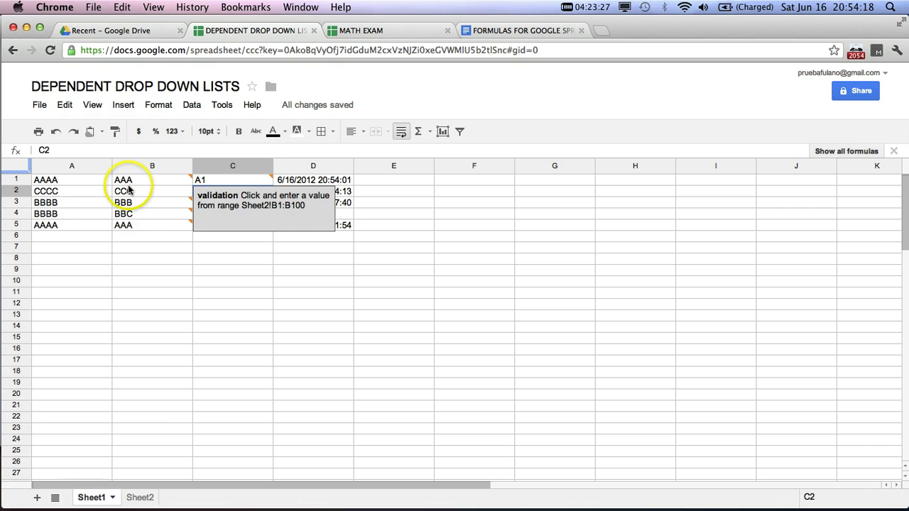
# On Sheet2, examine the lists produced in columns A to D and the ARRAYFORMULA in cell B1
pyautogui.click(140, 497)
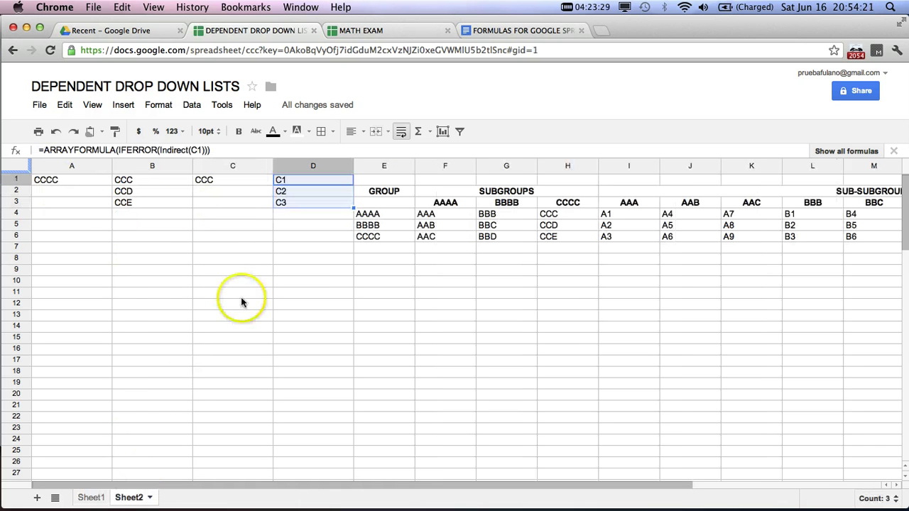
pyautogui.click(152, 181)
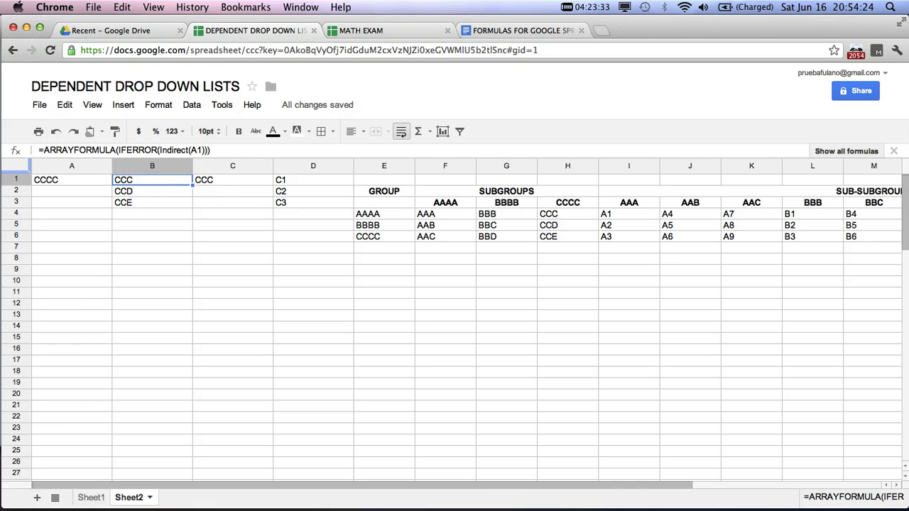
# Hide the timestamp column D on Sheet1
pyautogui.click(82, 499)
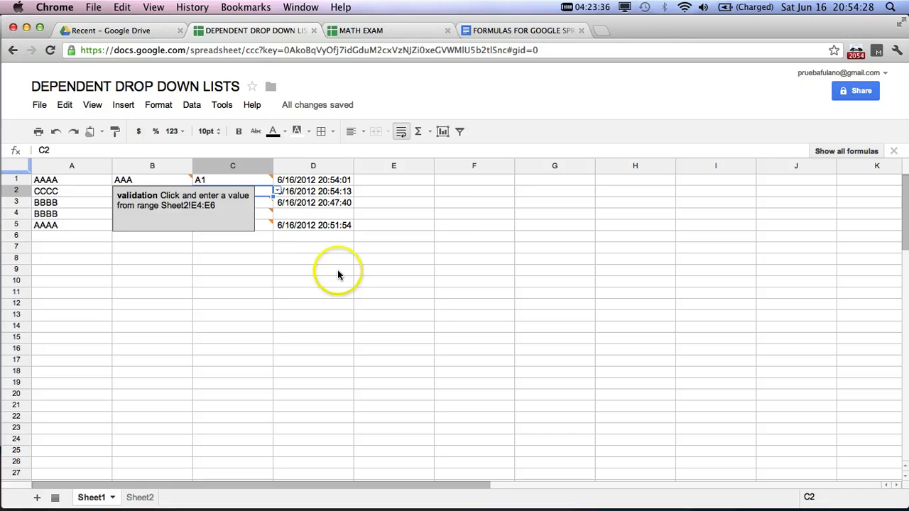
pyautogui.click(330, 164)
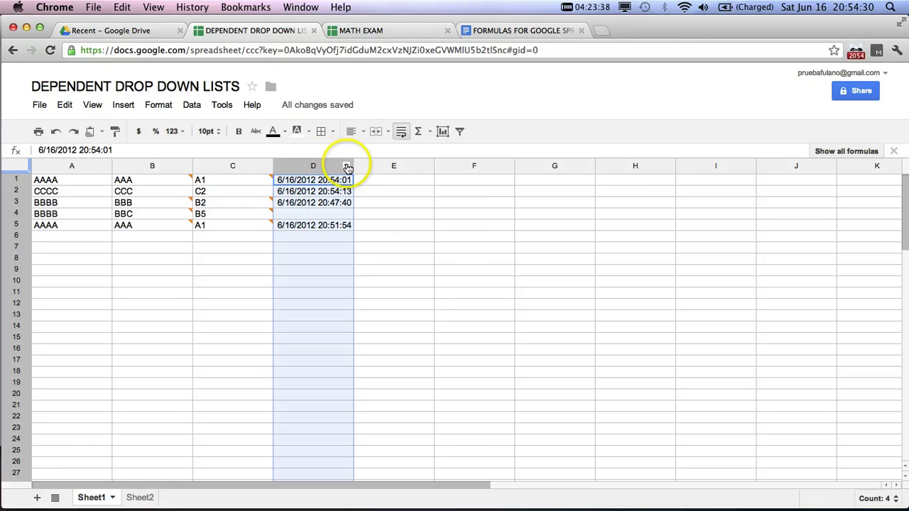
pyautogui.click(346, 166)
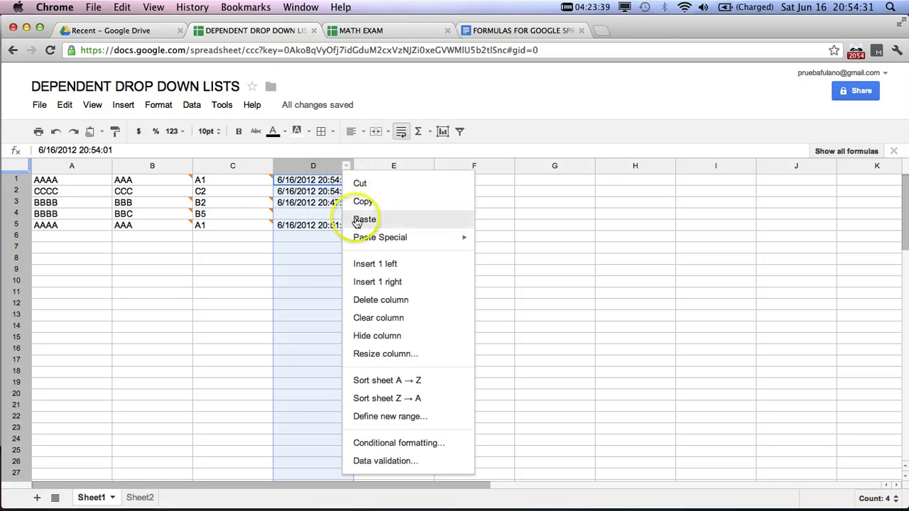
pyautogui.click(378, 335)
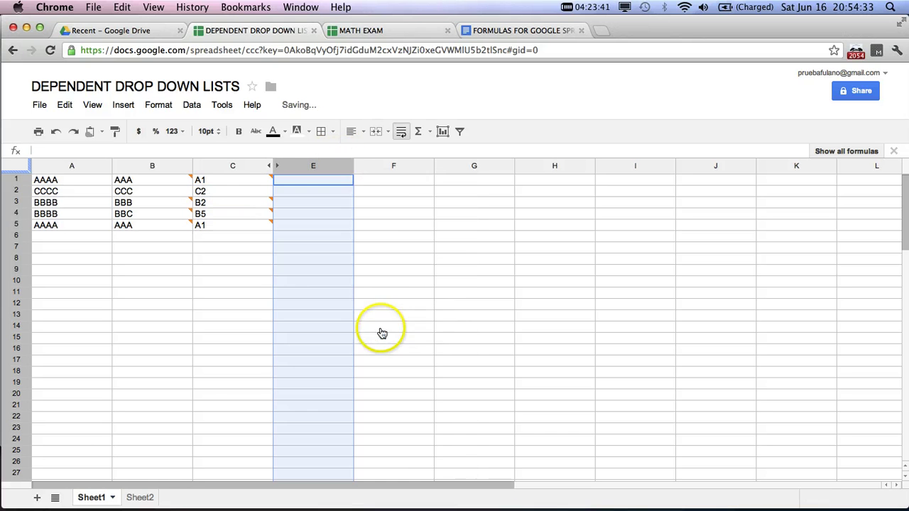
# Compare cell A1 on Sheet1 with the OFFSET formula in cell A1 on Sheet2
pyautogui.click(71, 179)
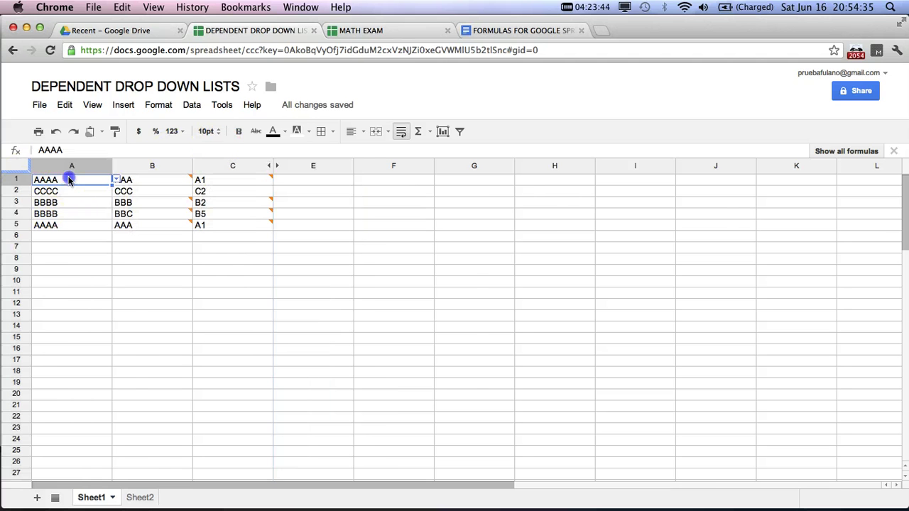
pyautogui.click(139, 497)
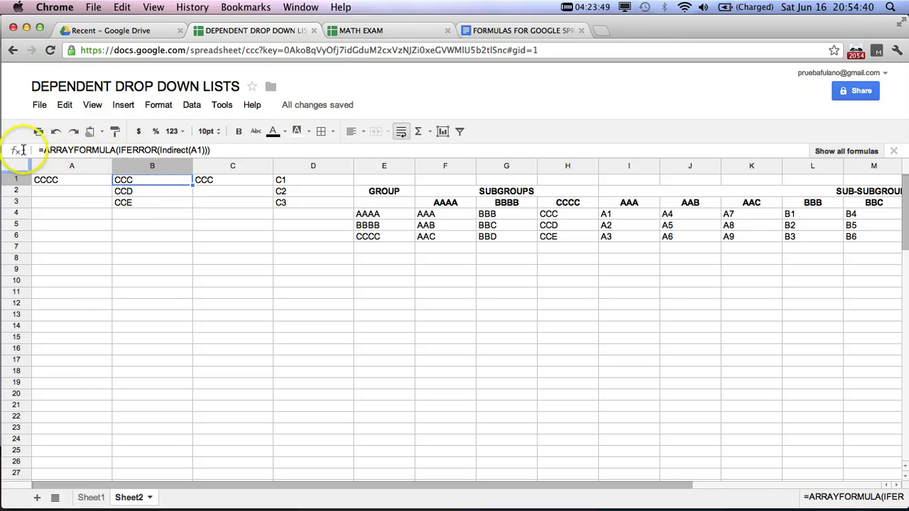
pyautogui.click(77, 184)
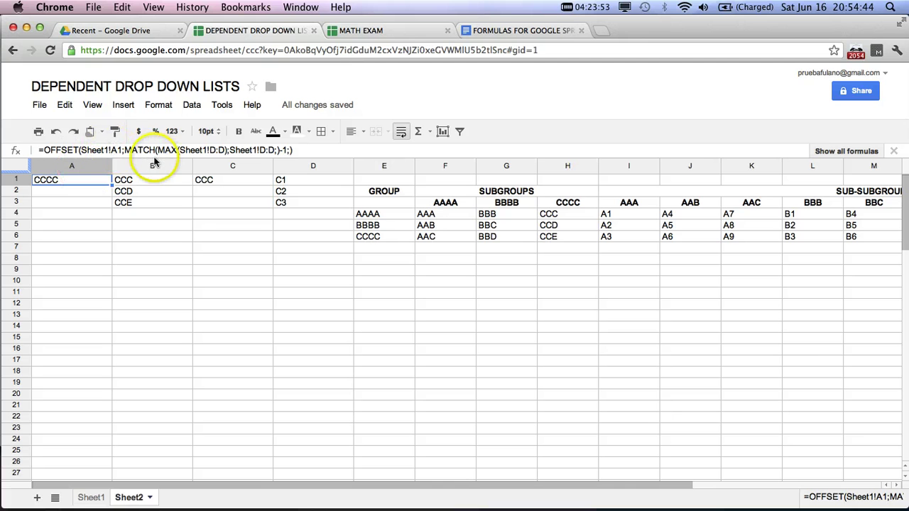
# Unhide column D on Sheet1 and recheck the OFFSET formula in Sheet2 cell A1
pyautogui.click(85, 499)
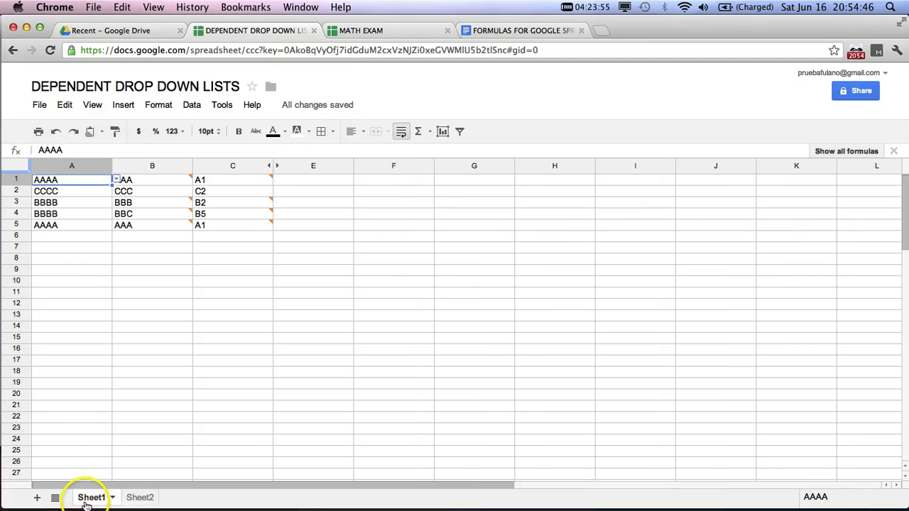
pyautogui.click(278, 166)
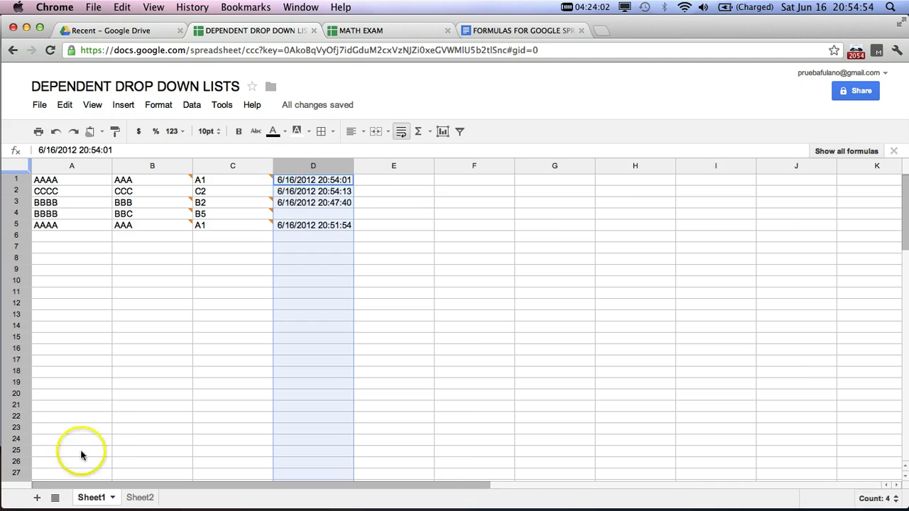
pyautogui.click(134, 498)
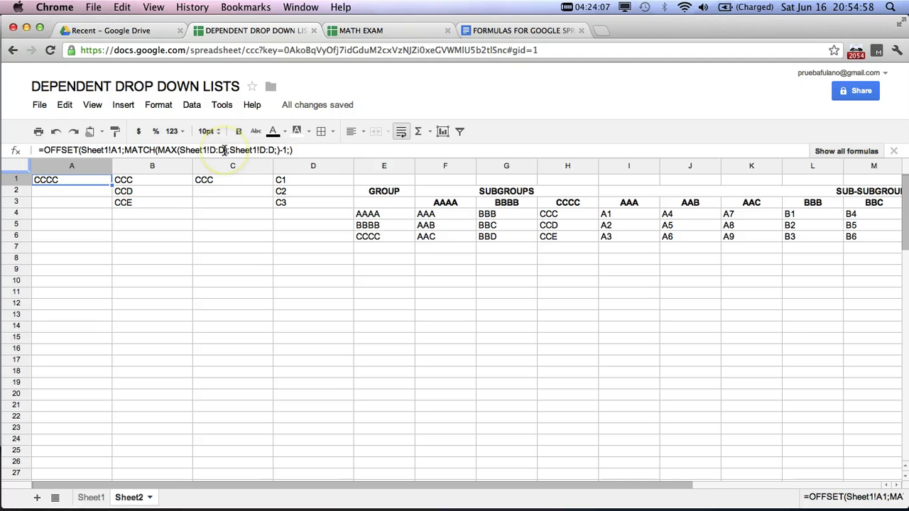
# Return to Sheet1 and open the spreadsheet's script editor
pyautogui.click(89, 497)
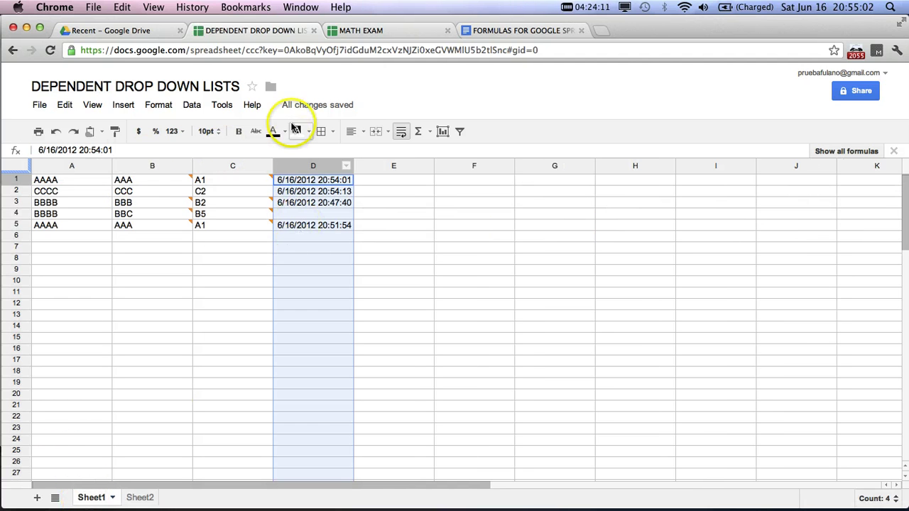
pyautogui.click(214, 105)
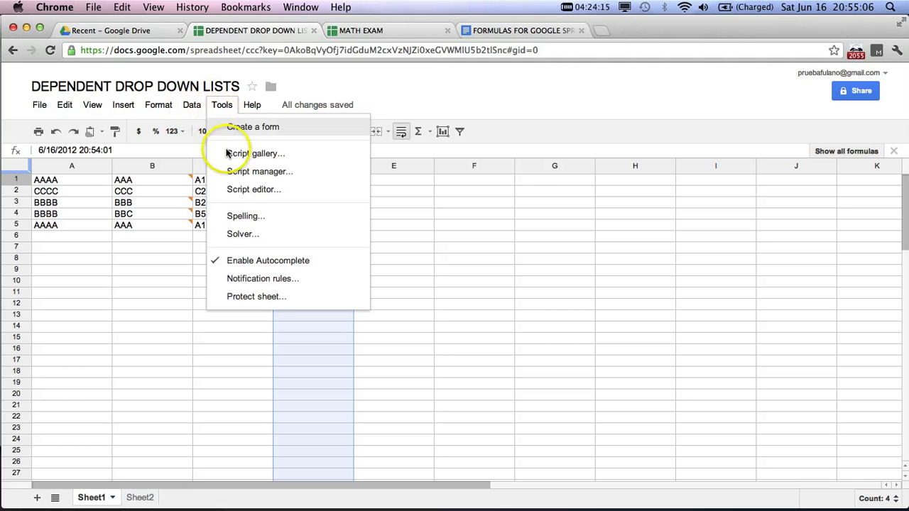
pyautogui.click(234, 191)
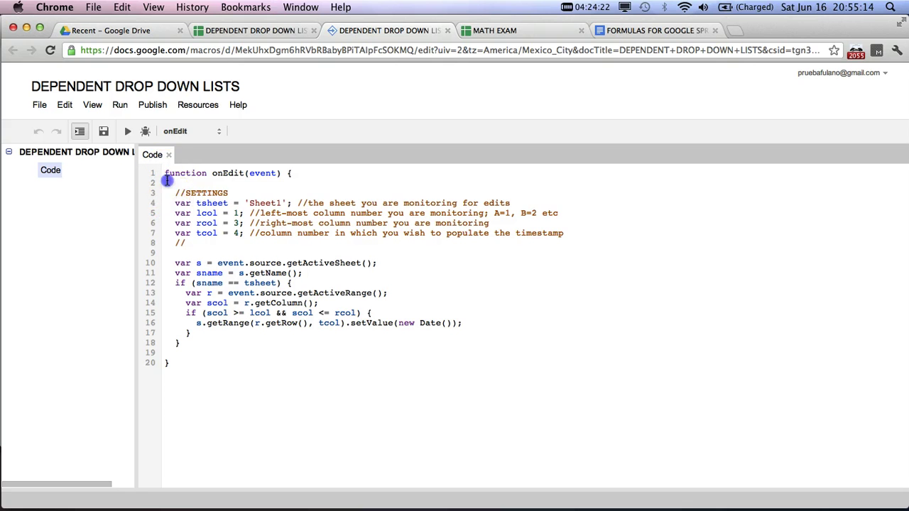
# Replace all the existing script code by pasting in the onEdit(event) timestamp function
pyautogui.moveTo(166, 180); pyautogui.dragTo(197, 367)
pyautogui.press('super+x')
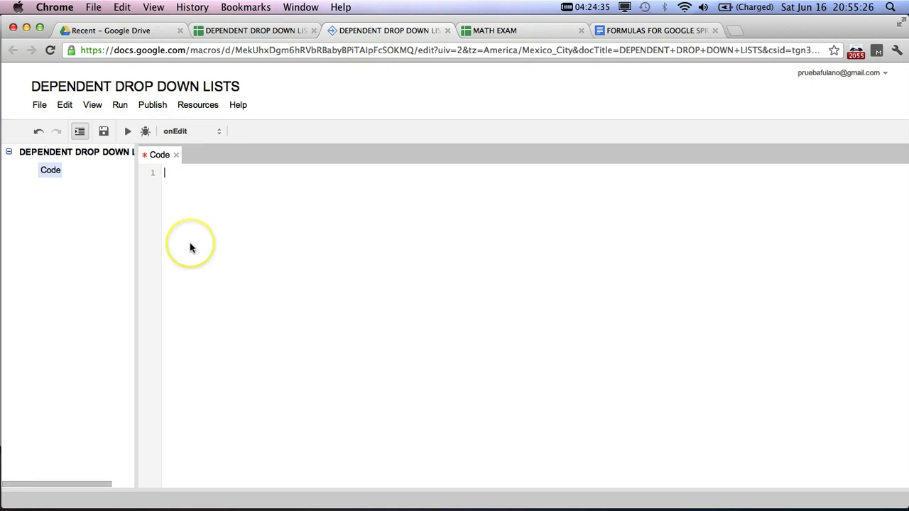
pyautogui.press('super+v')
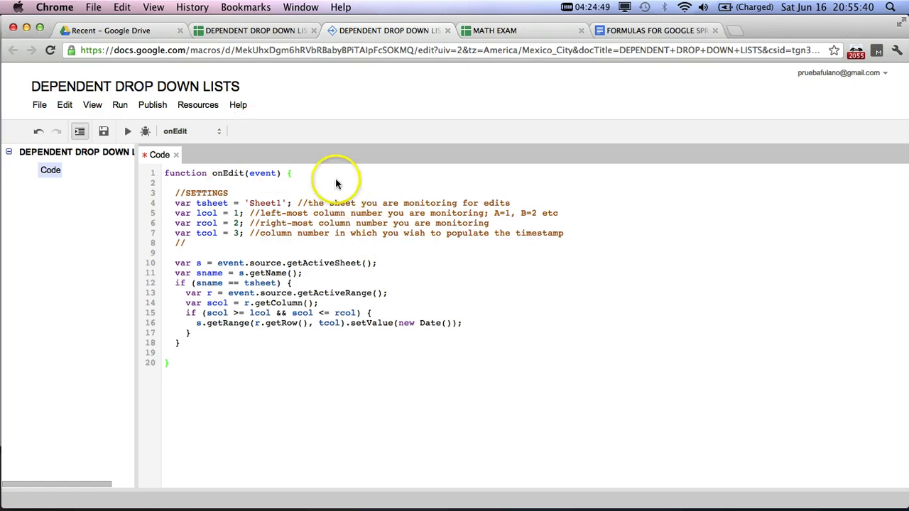
# Examine the layout of the pasted onEdit function, from its opening line through the settings block to the closing brace
pyautogui.click(163, 176)
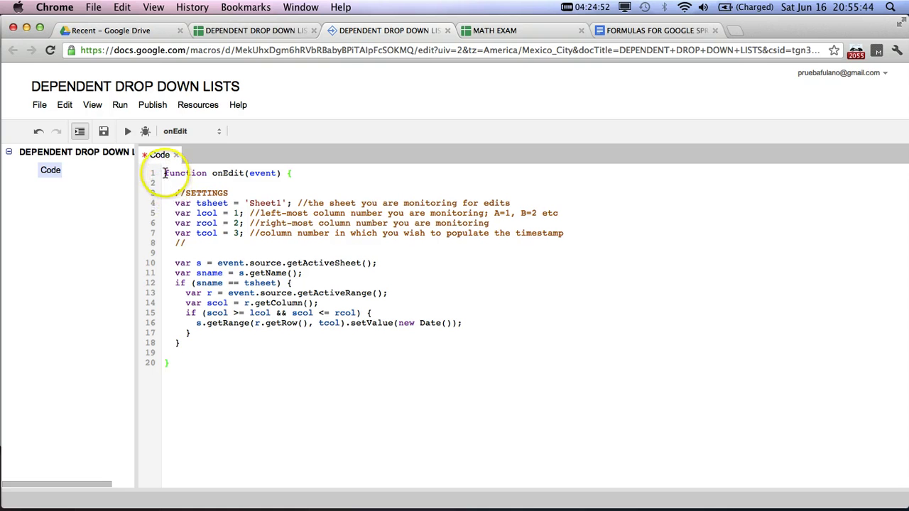
pyautogui.click(158, 363)
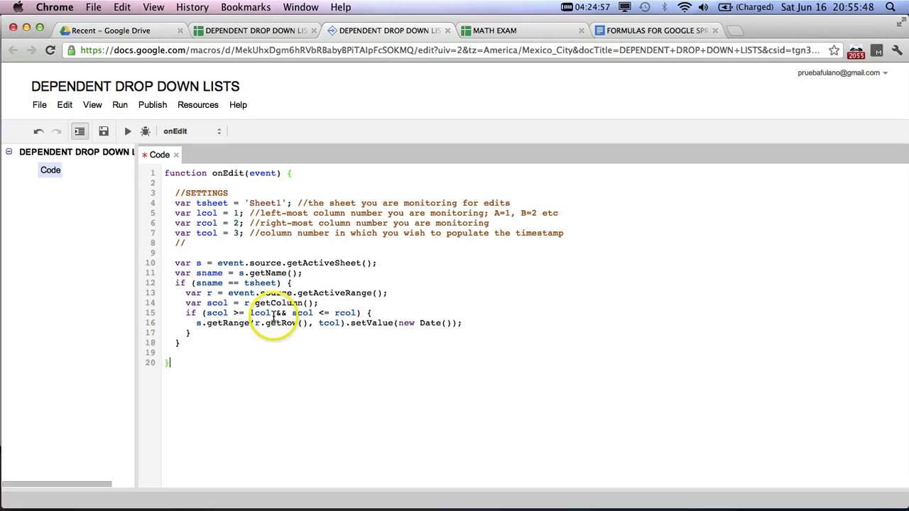
pyautogui.click(164, 176)
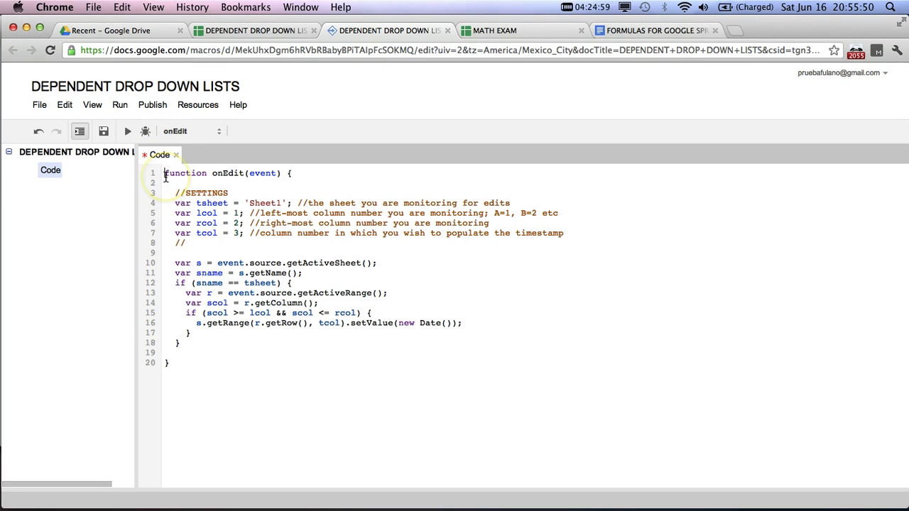
pyautogui.press('Right')
pyautogui.press('Right')
pyautogui.press('Right')
pyautogui.press('Right')
pyautogui.press('Right')
pyautogui.press('Right')
pyautogui.press('Right')
pyautogui.press('Right')
pyautogui.press('Right')
pyautogui.press('Right')
pyautogui.press('Left')
pyautogui.press('Left')
pyautogui.press('Right')
pyautogui.press('Right')
pyautogui.press('Right')
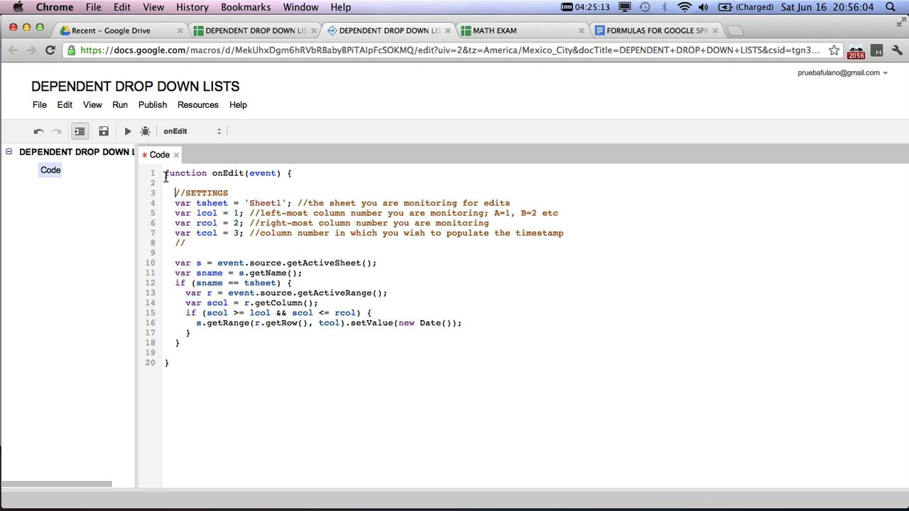
pyautogui.press('Down')
pyautogui.press('Right')
pyautogui.press('Right')
pyautogui.press('Left')
pyautogui.press('Left')
pyautogui.press('Left')
pyautogui.press('Right')
pyautogui.press('Right')
pyautogui.press('Right')
pyautogui.press('Right')
pyautogui.press('Right')
pyautogui.press('Right')
pyautogui.press('Right')
pyautogui.press('Right')
pyautogui.press('Right')
pyautogui.press('Right')
pyautogui.press('Right')
pyautogui.press('Right')
pyautogui.press('Right')
pyautogui.press('Right')
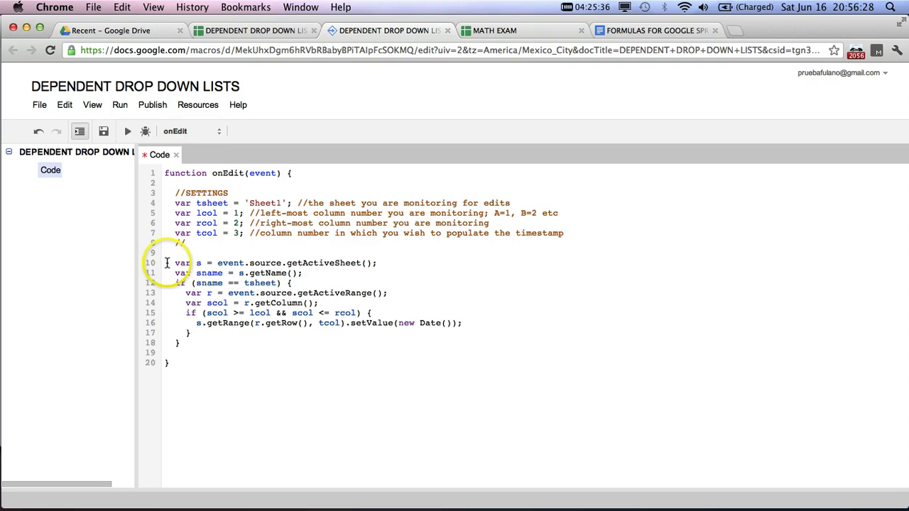
pyautogui.click(165, 263)
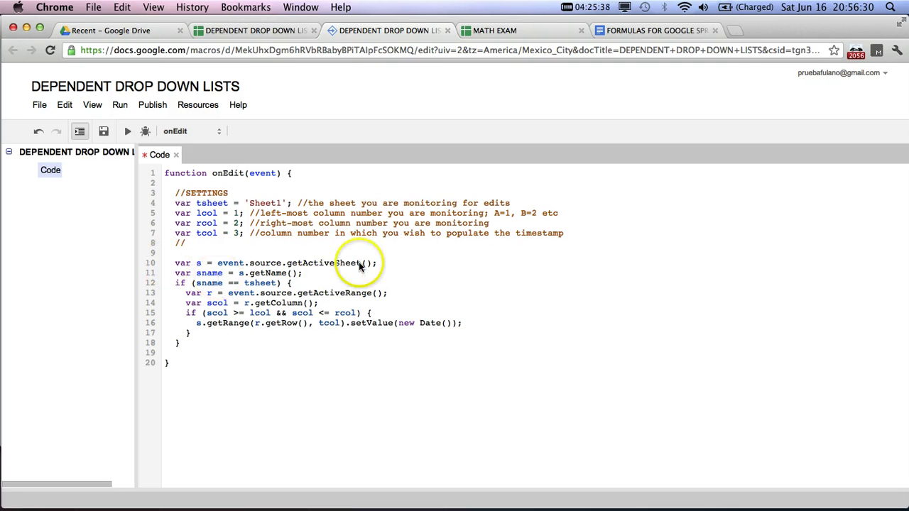
# Examine the sheet name assigned to tsheet in the script settings
pyautogui.click(248, 203)
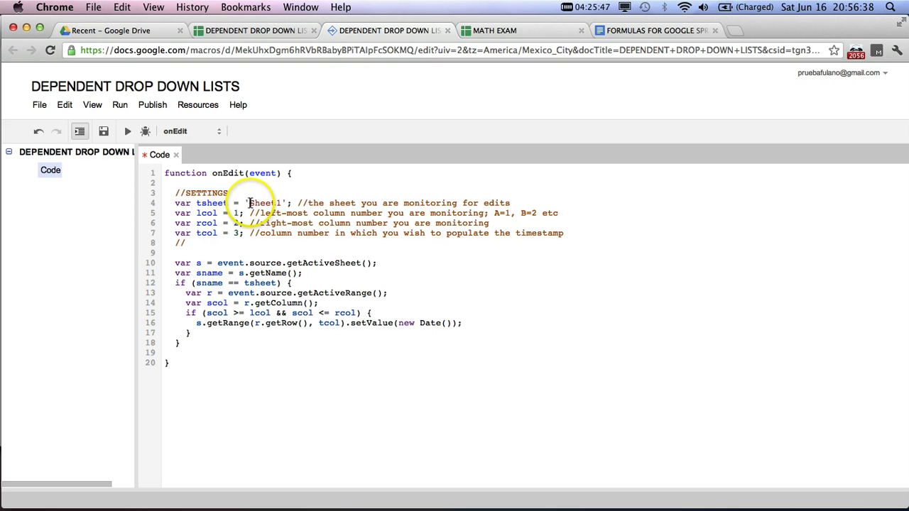
pyautogui.moveTo(249, 203); pyautogui.dragTo(281, 203)
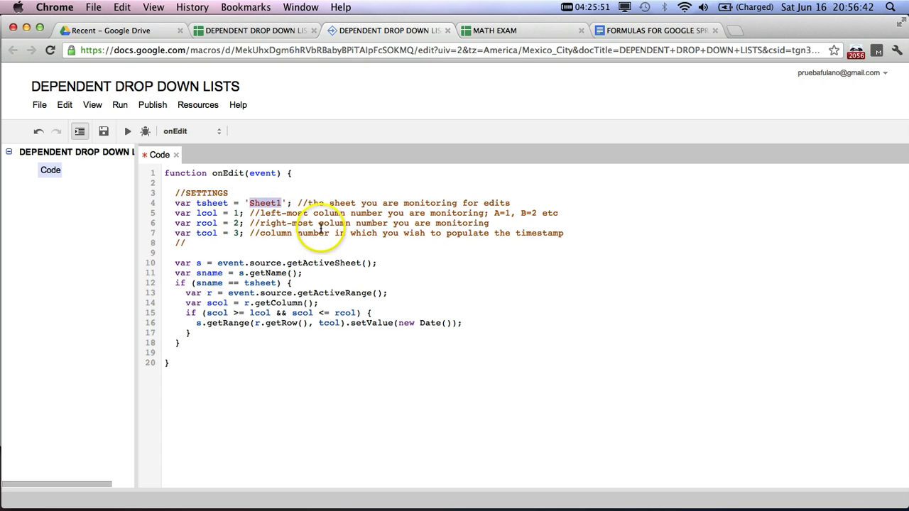
pyautogui.click(267, 203)
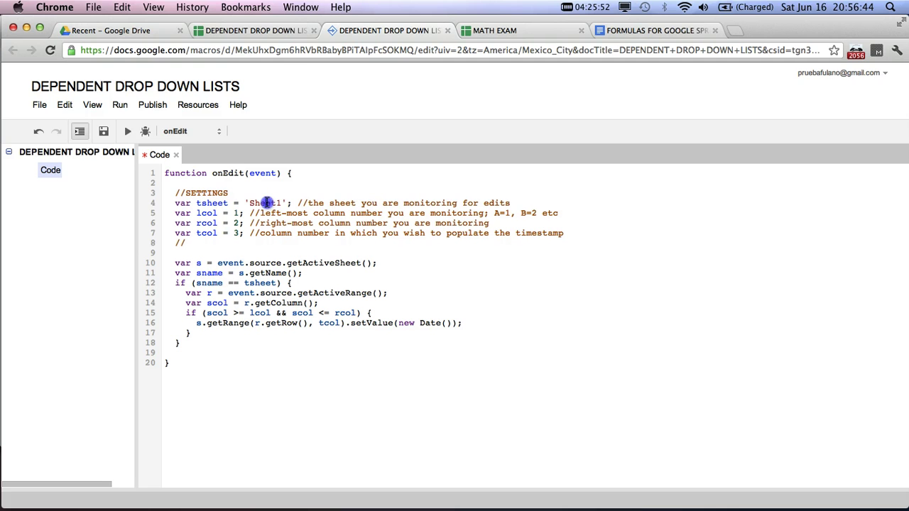
# Set rcol, the right-most monitored column in the script settings, to 3
pyautogui.click(239, 223)
pyautogui.press('BackSpace')
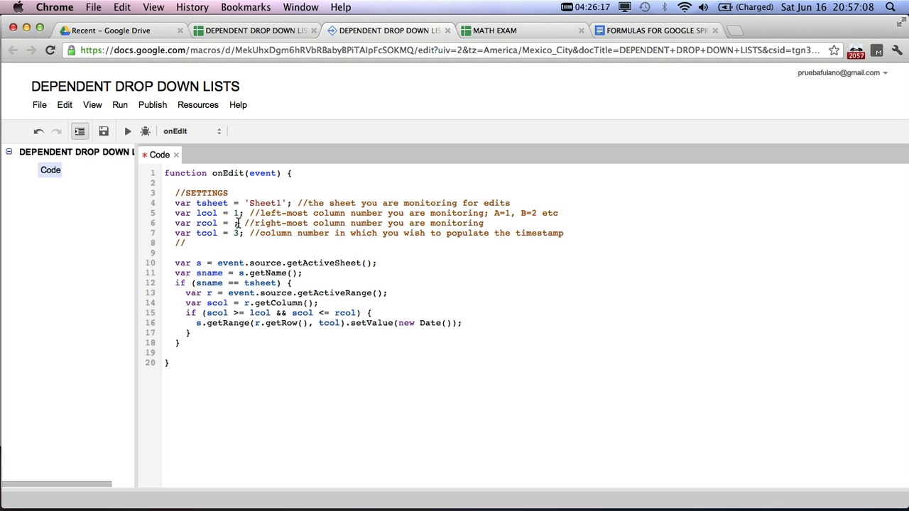
pyautogui.write('3')
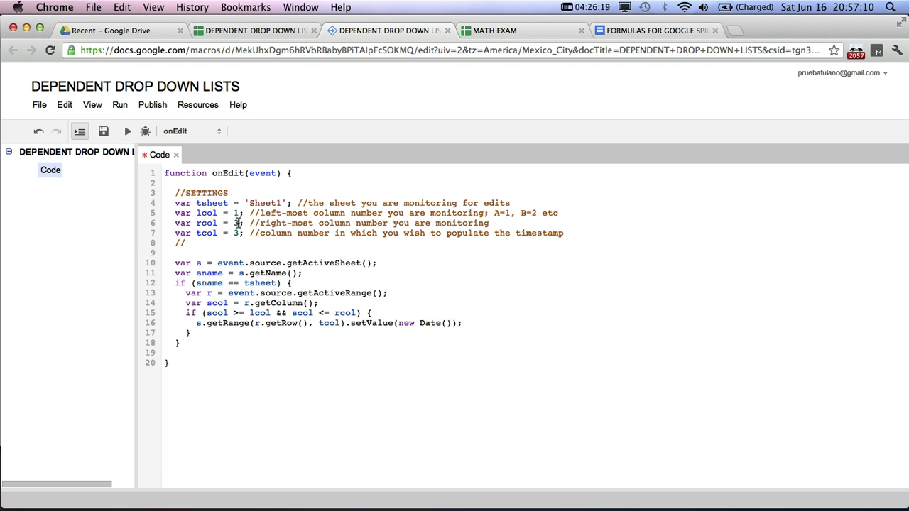
# Set tcol, the column number that receives the timestamp in the script settings, to 4
pyautogui.press('BackSpace')
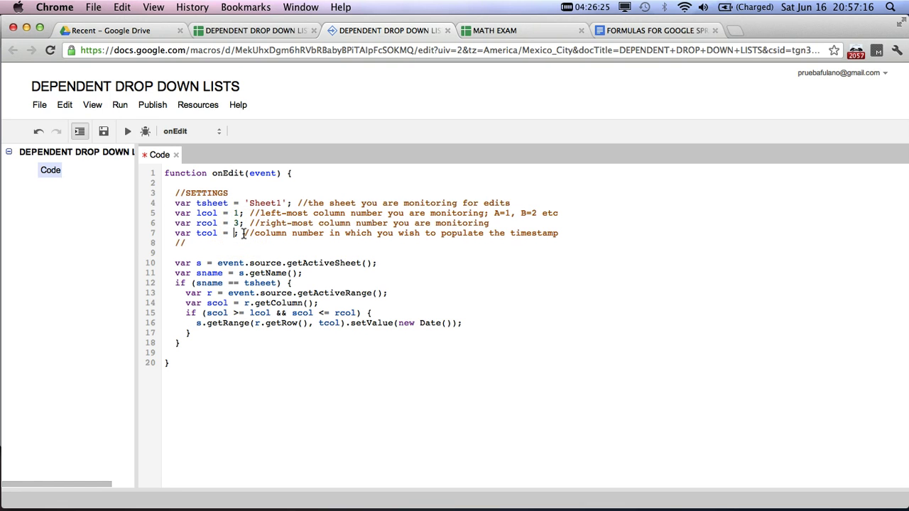
pyautogui.write('4')
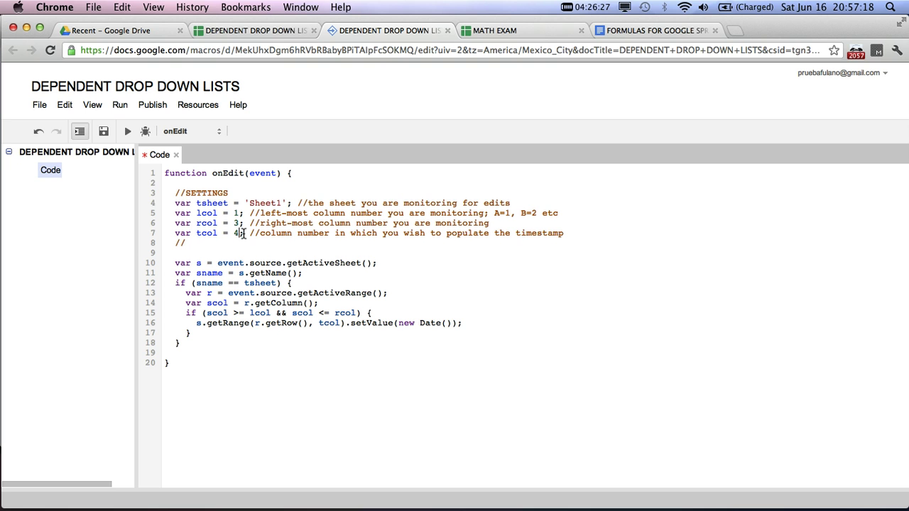
pyautogui.click(226, 216)
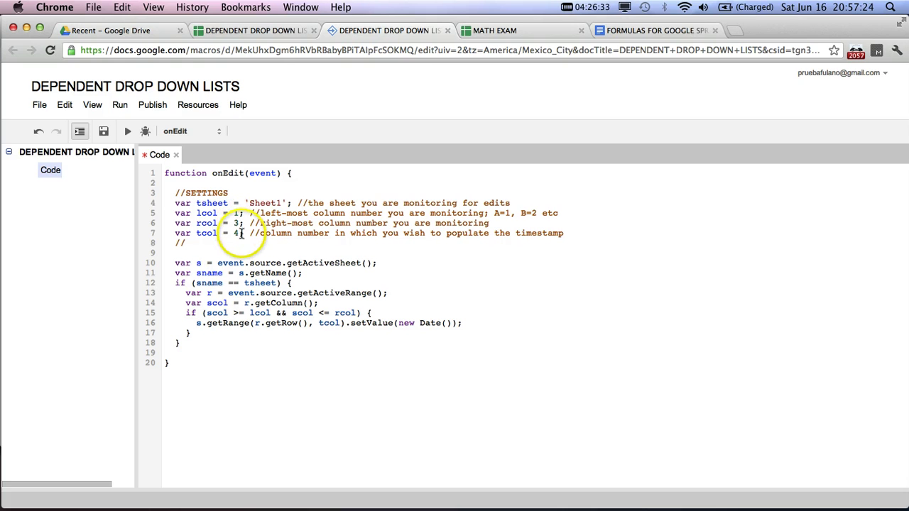
pyautogui.doubleClick(238, 233)
pyautogui.write('3')
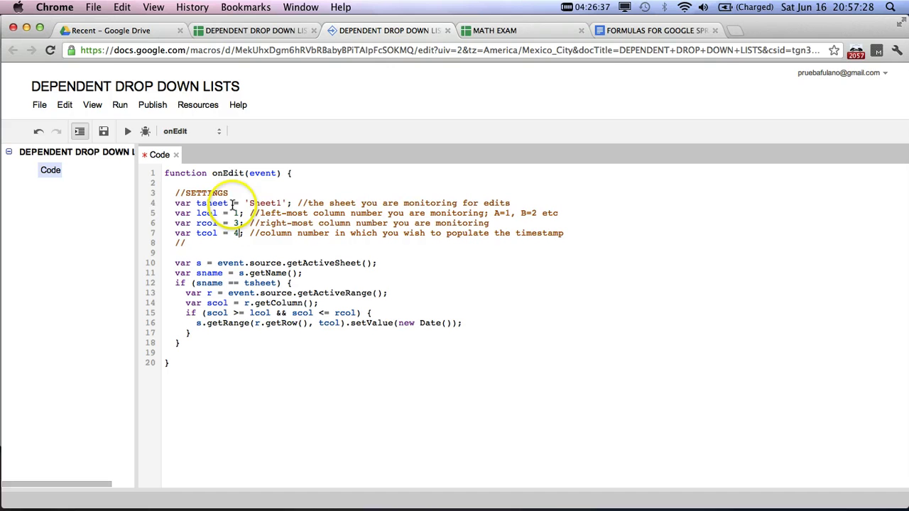
# Try the sheet name with a space, as 'Sheet 1', in the tsheet setting and remove the space again
pyautogui.click(277, 203)
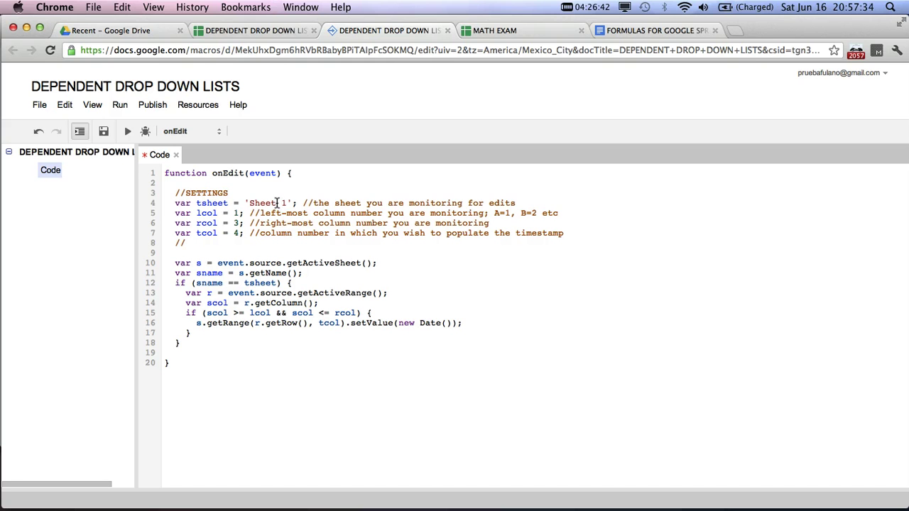
pyautogui.press('BackSpace')
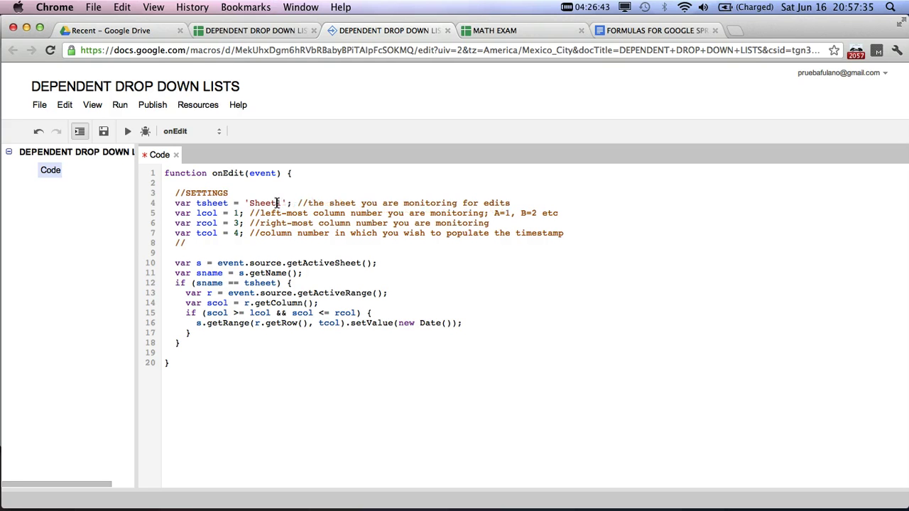
pyautogui.click(239, 233)
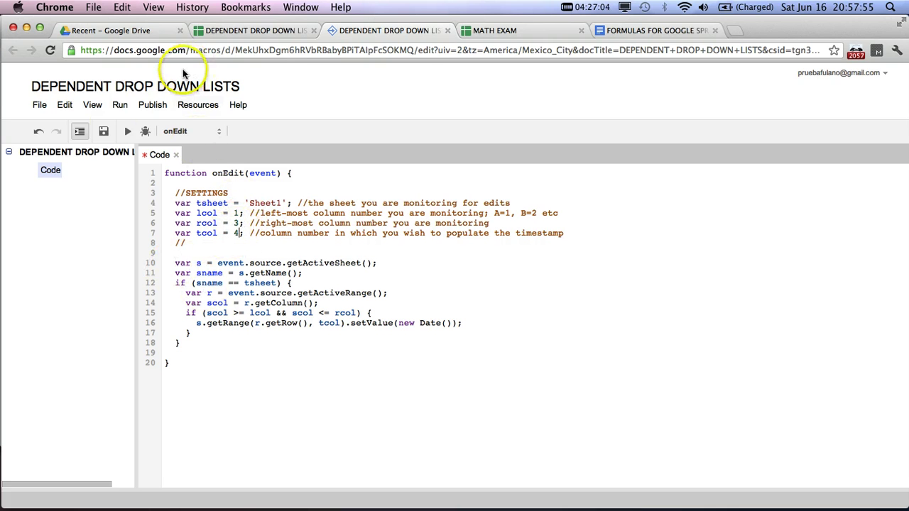
# Save and run the onEdit script, and close the script editor to return to the spreadsheet
pyautogui.click(104, 131)
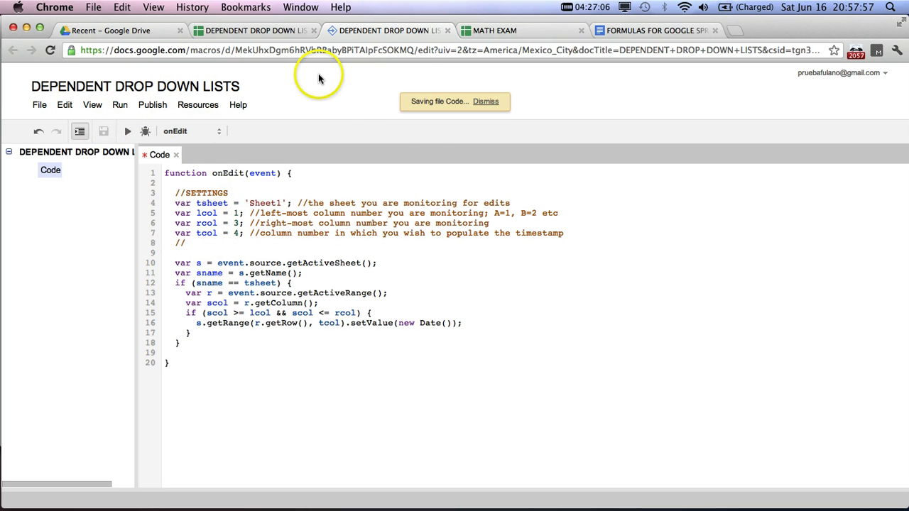
pyautogui.click(128, 132)
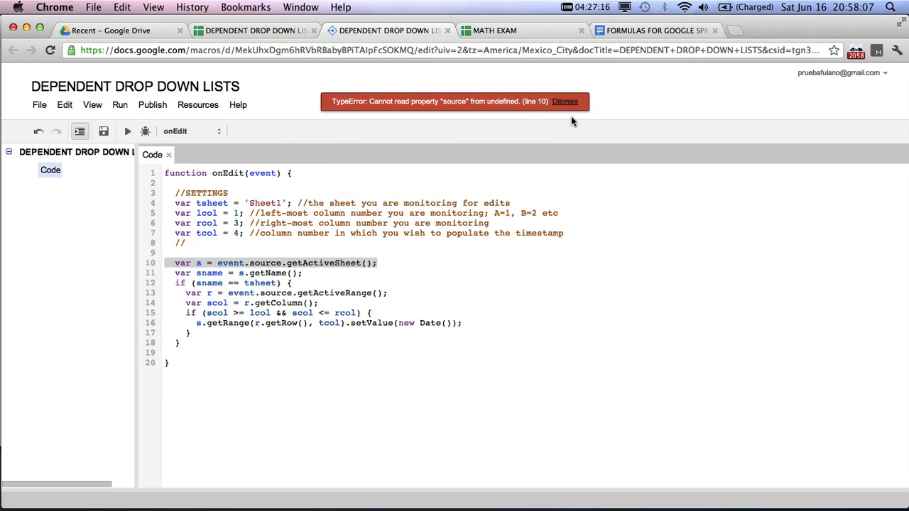
pyautogui.click(567, 105)
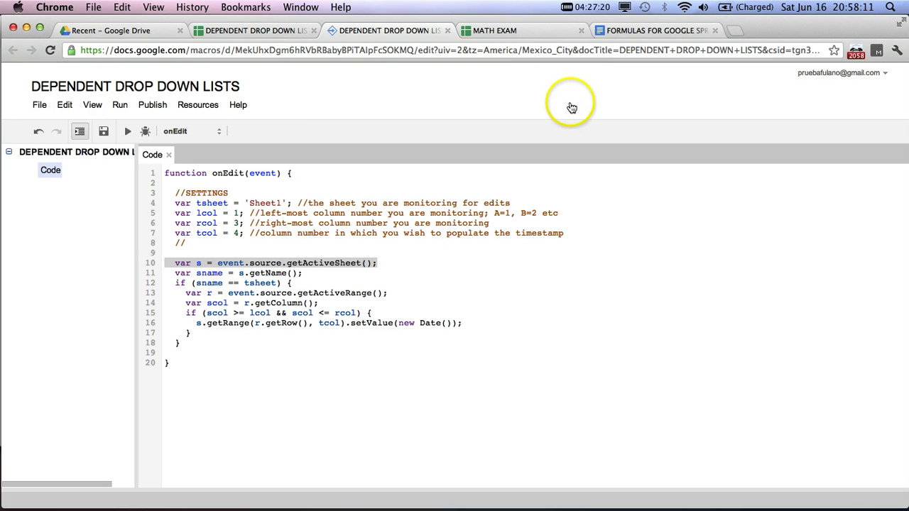
pyautogui.click(446, 31)
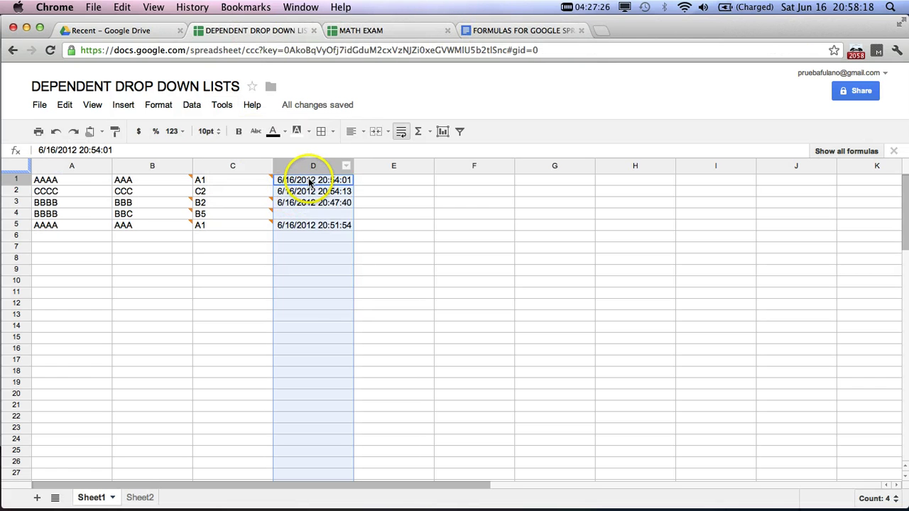
# Choose AAAA from the drop-down list in cell A1 of Sheet1 and check the dependent lists on Sheet2
pyautogui.click(89, 183)
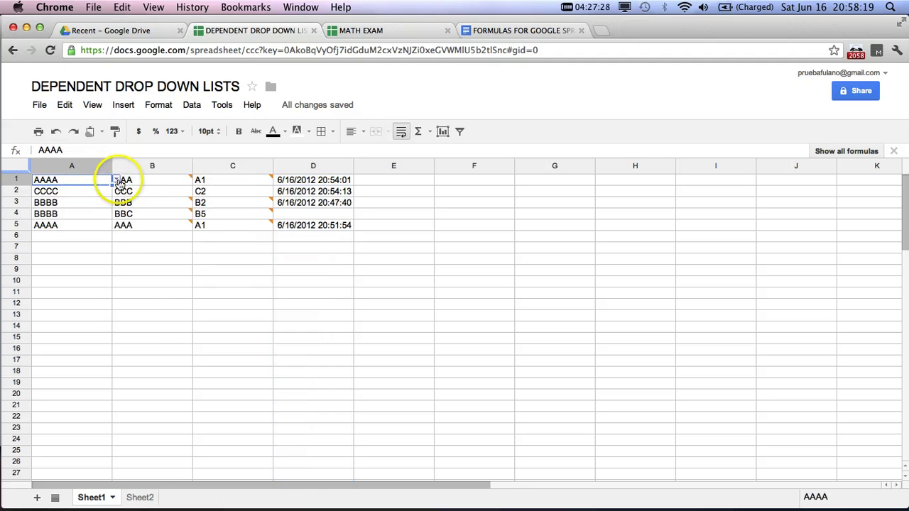
pyautogui.click(116, 179)
pyautogui.click(84, 197)
pyautogui.moveTo(300, 174)
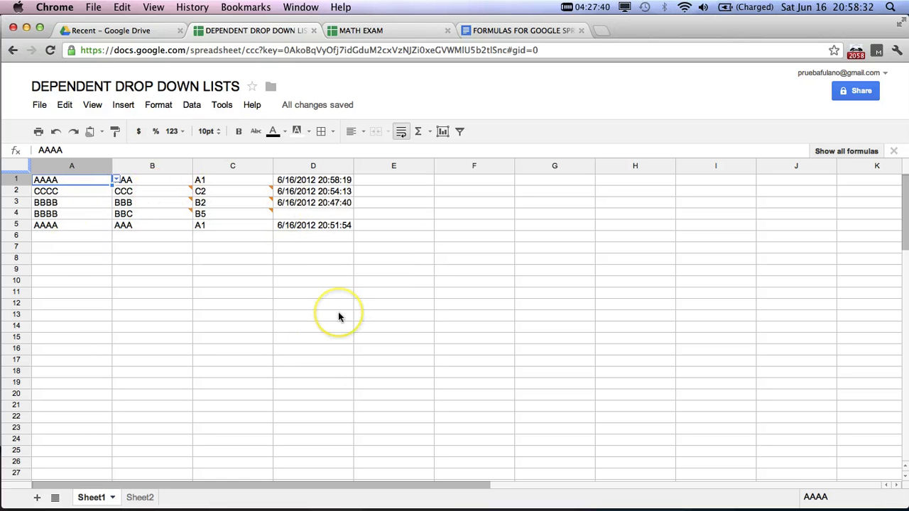
pyautogui.click(140, 497)
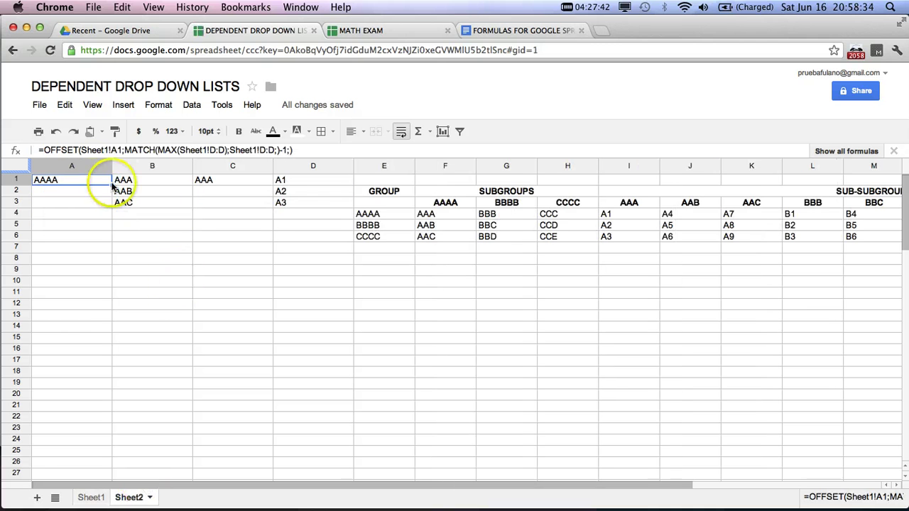
pyautogui.click(91, 498)
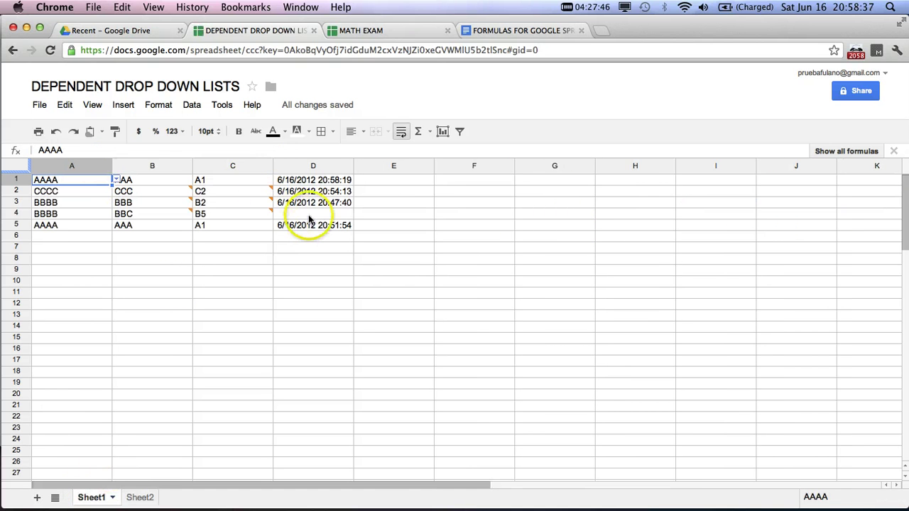
# Hide timestamp column D on Sheet1
pyautogui.click(318, 167)
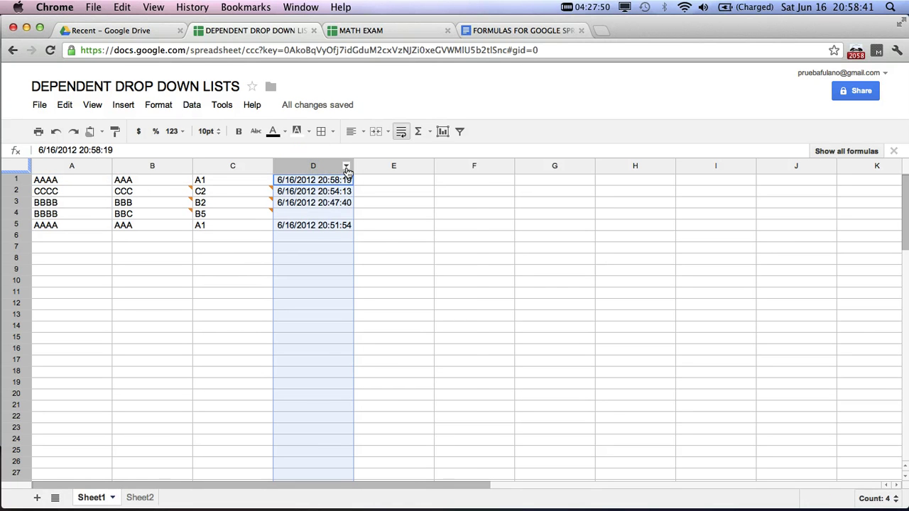
pyautogui.click(346, 168)
pyautogui.click(358, 332)
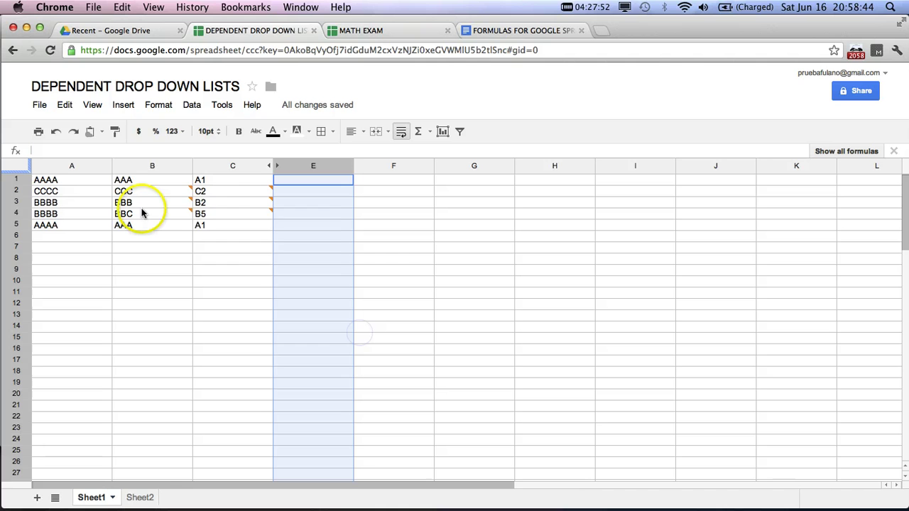
# Select cell A1 on Sheet1 and switch to Sheet2
pyautogui.click(69, 179)
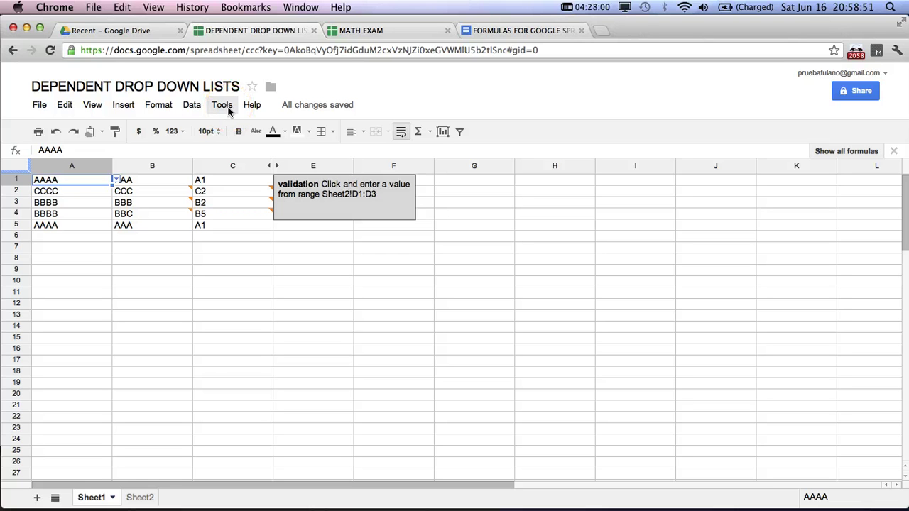
pyautogui.click(139, 497)
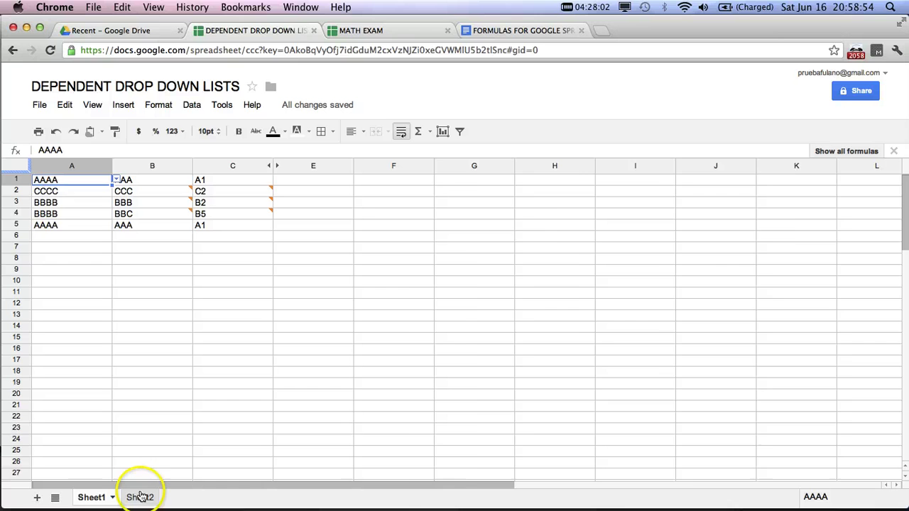